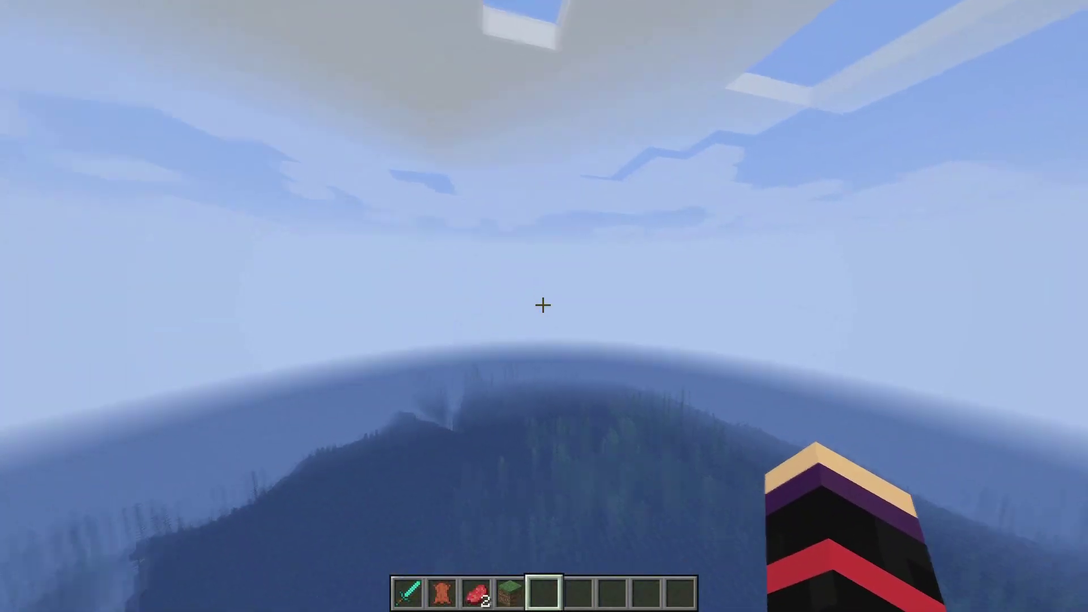
Fly over the forest island and cycle through the camera perspectives back to first person
left_click(543, 306)
key("w")
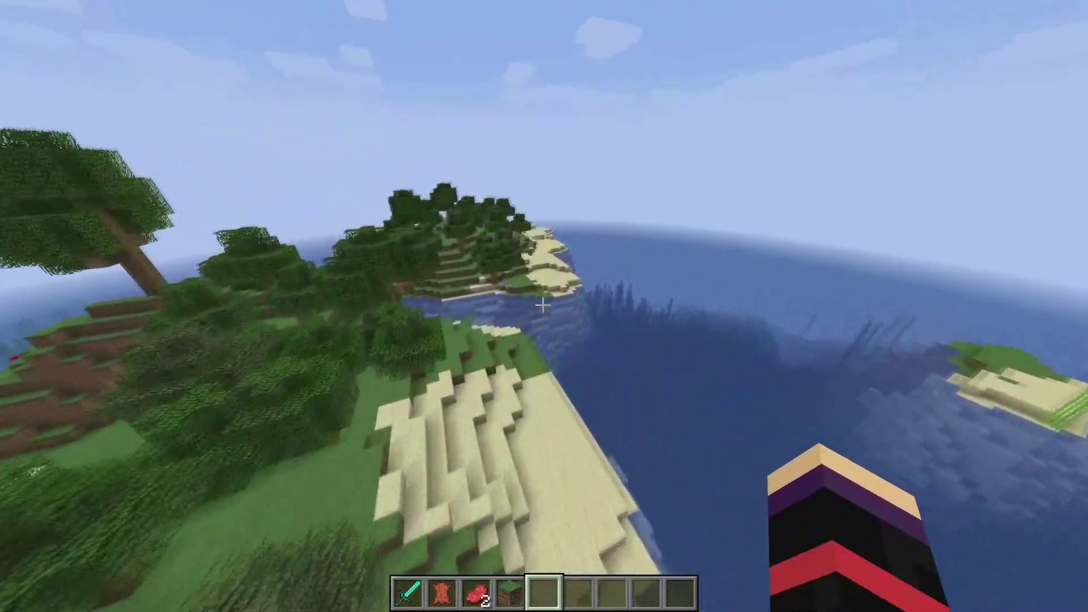
key("F5")
key("F5")
key("F5")
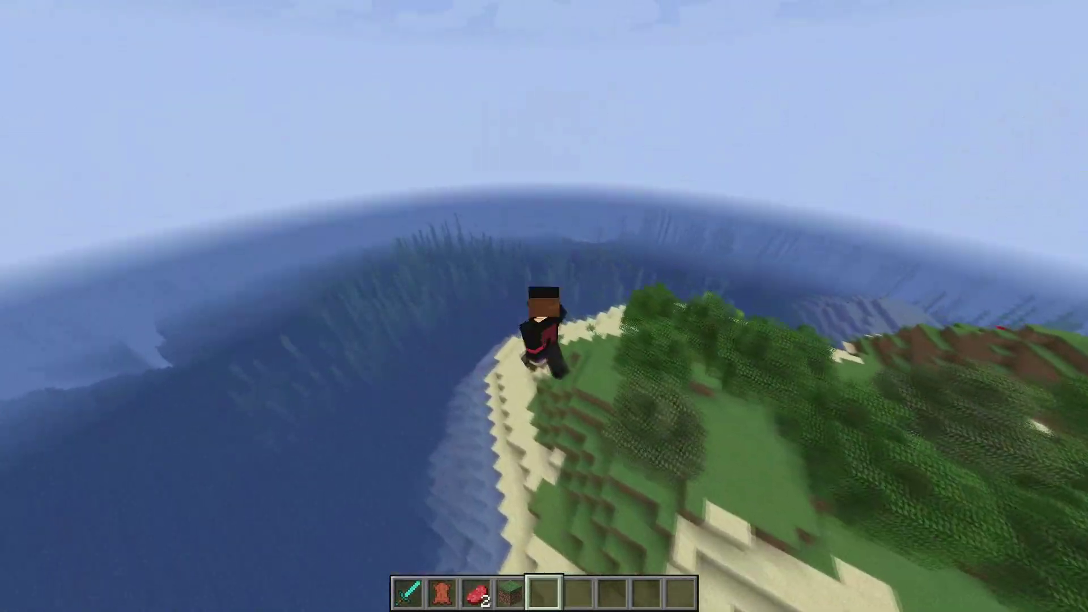
left_click(543, 305)
key("w")
left_click(543, 305)
left_click(543, 305)
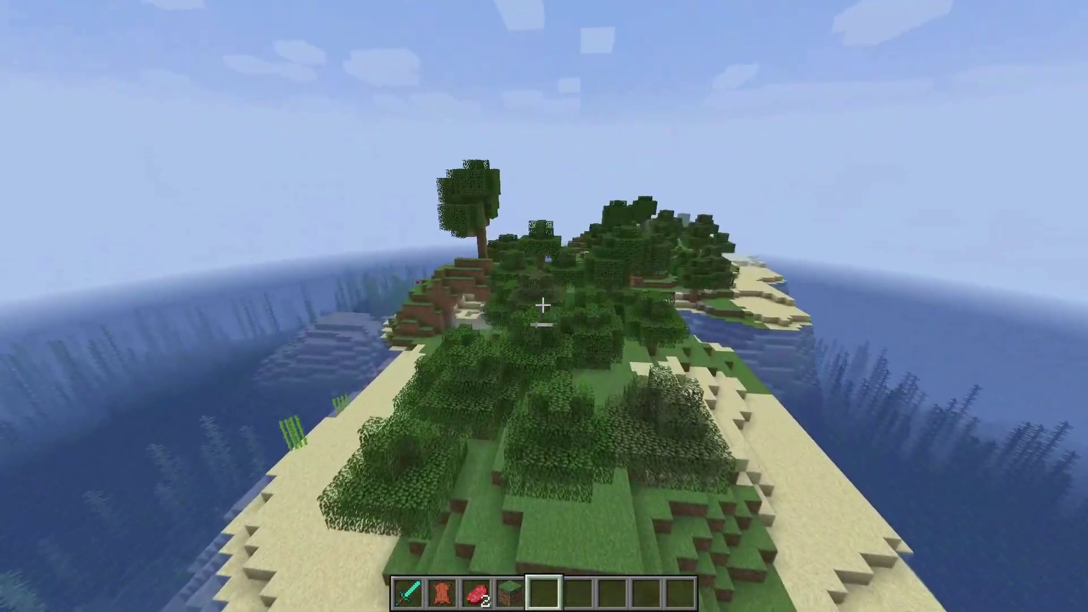
left_click(543, 305)
left_click(543, 305)
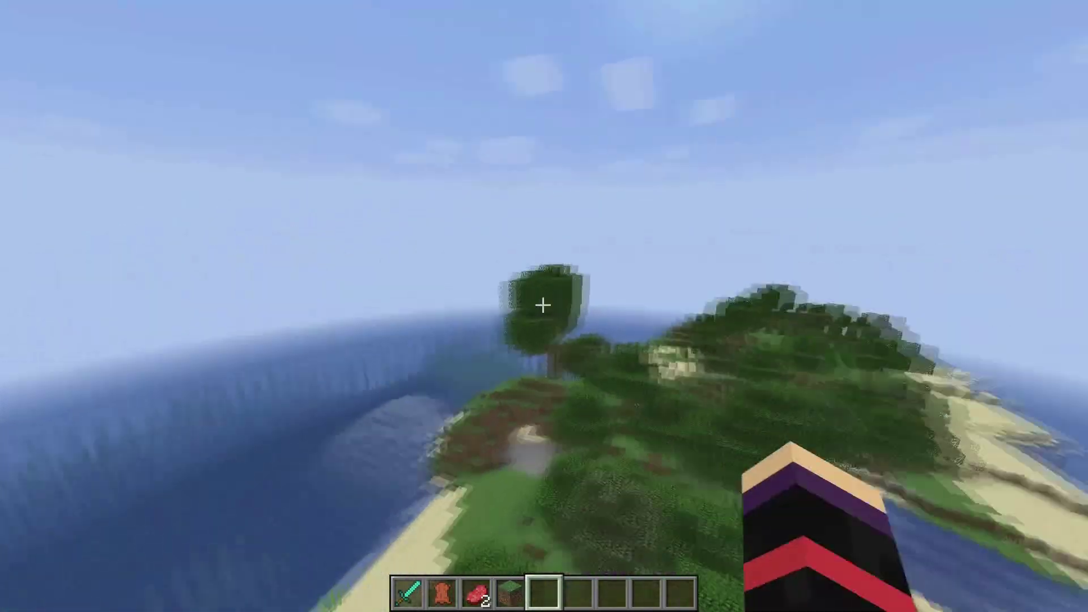
left_click(543, 305)
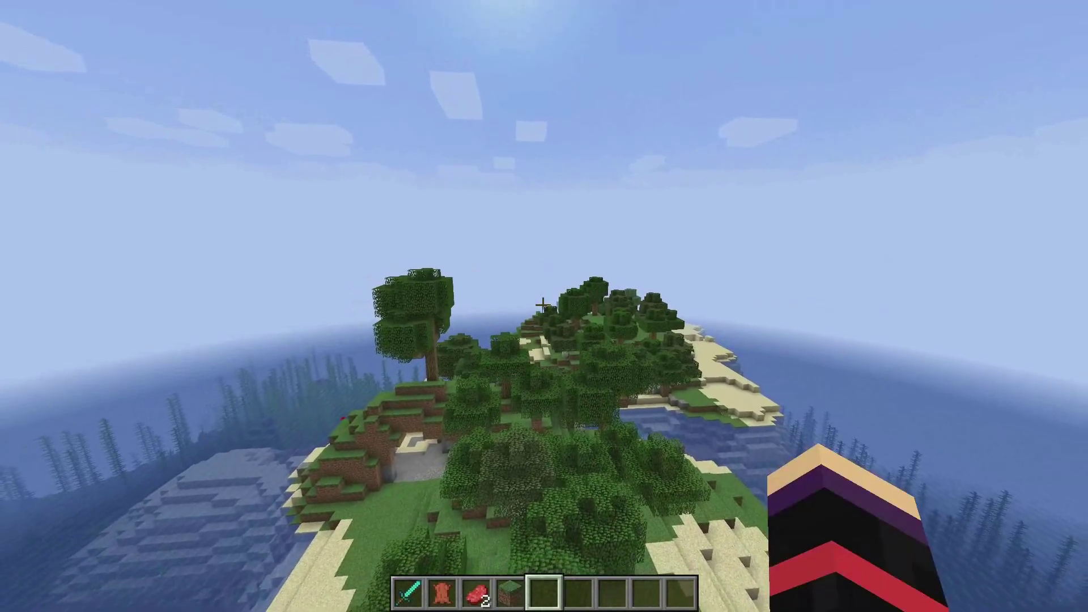
Display the debug overlay, examine the frame rate while flying around the island, and hide the overlay again
key("F3")
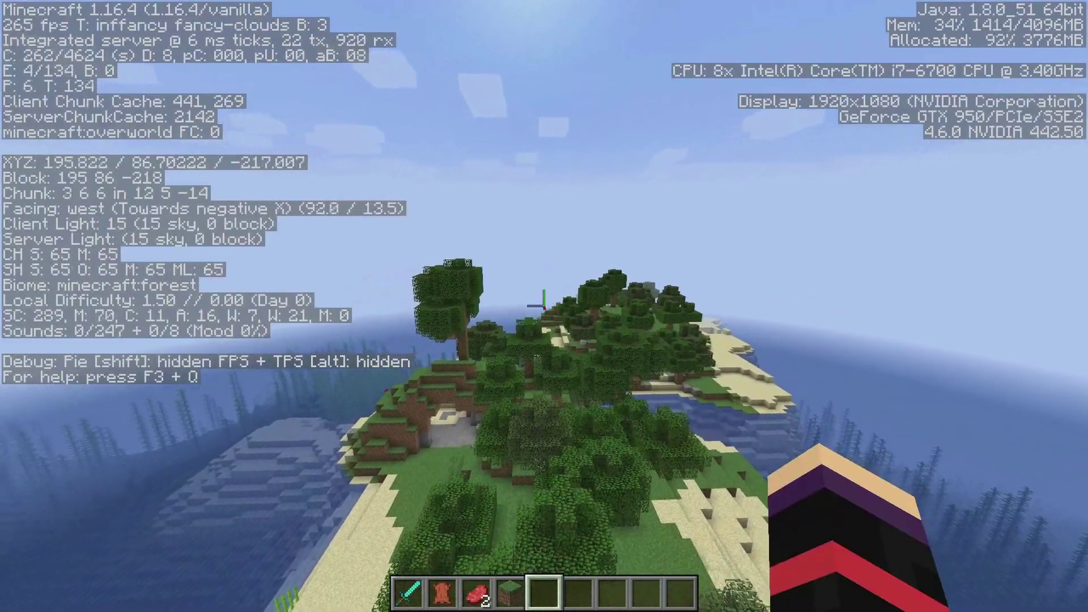
key("w")
key("a")
key("shift")
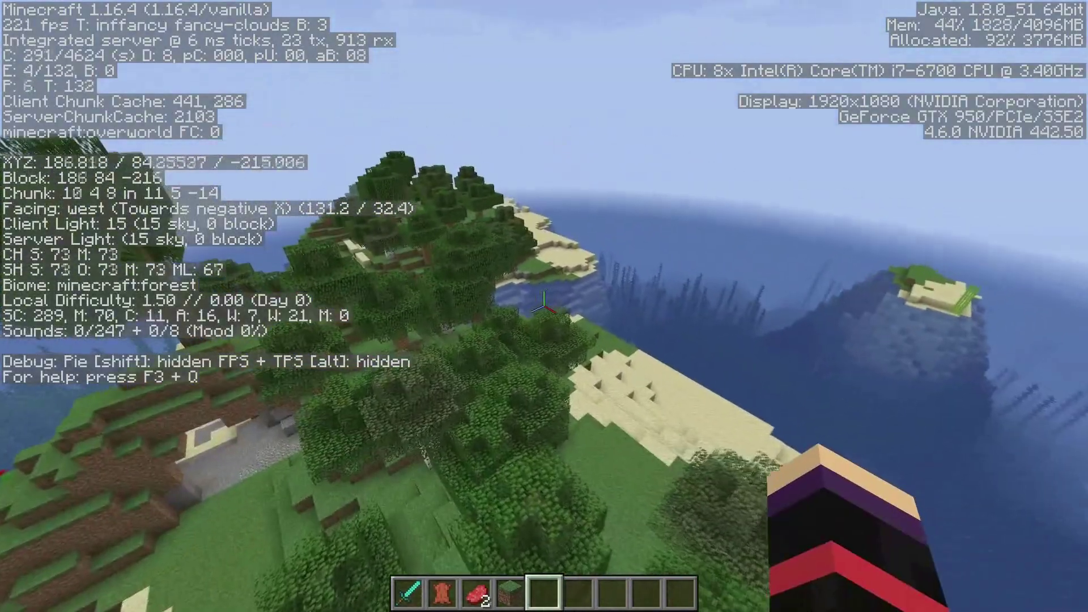
key("d")
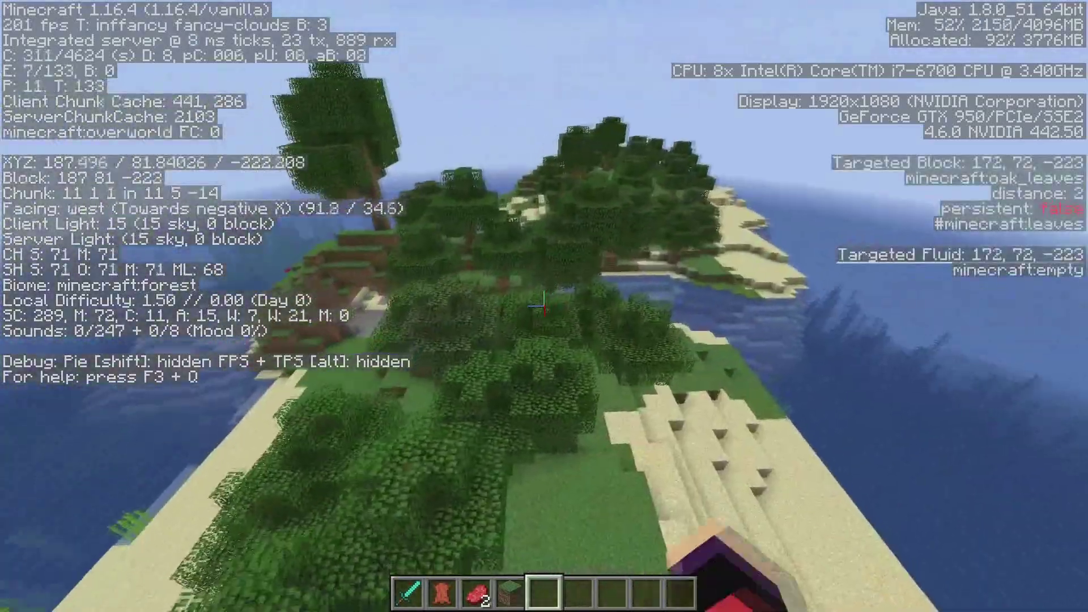
key("w")
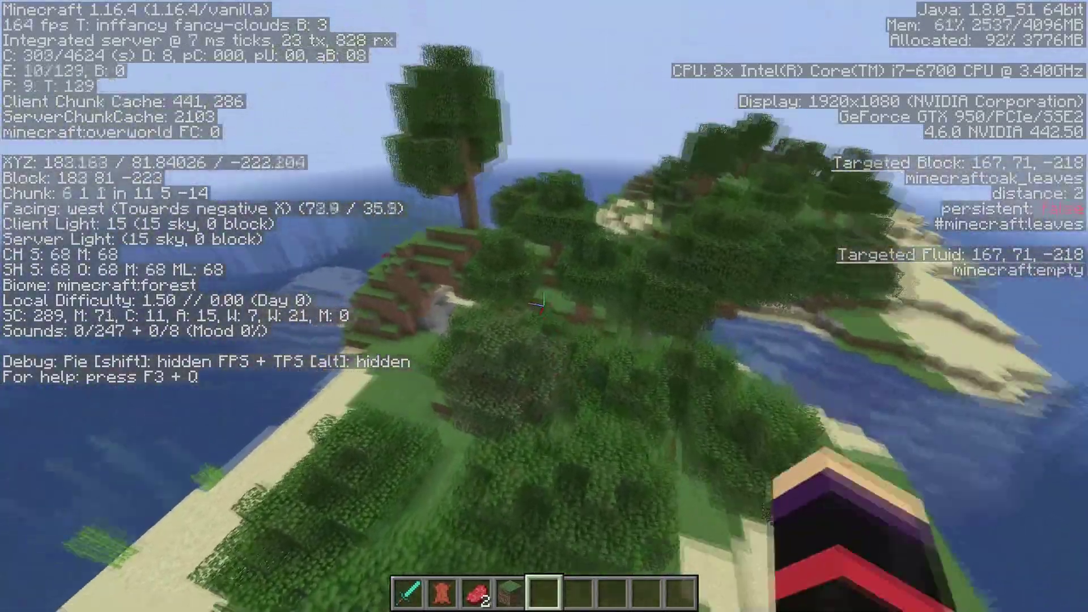
key("w")
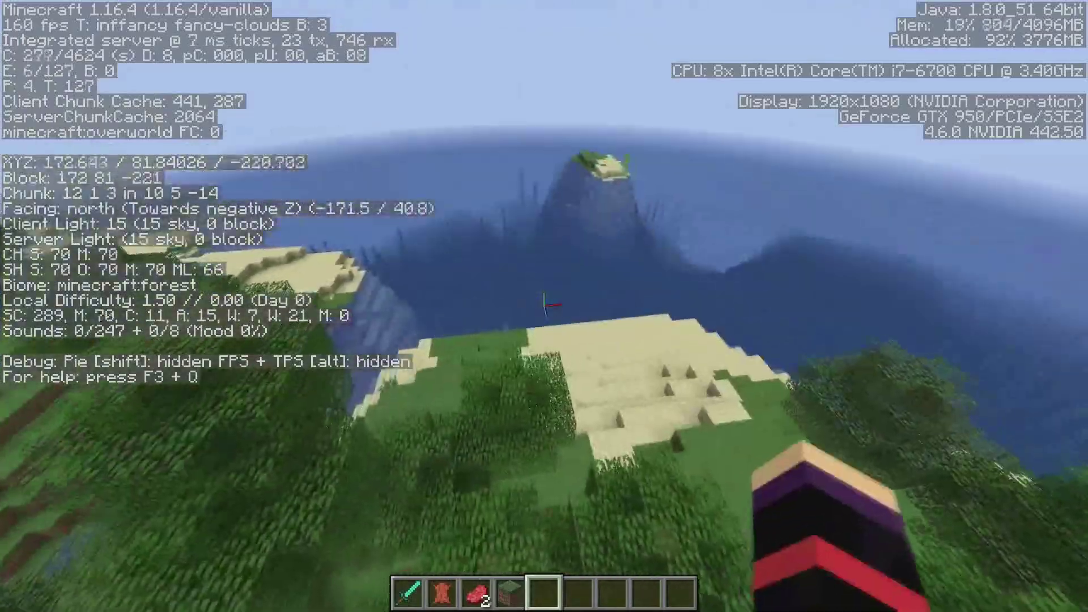
key("w")
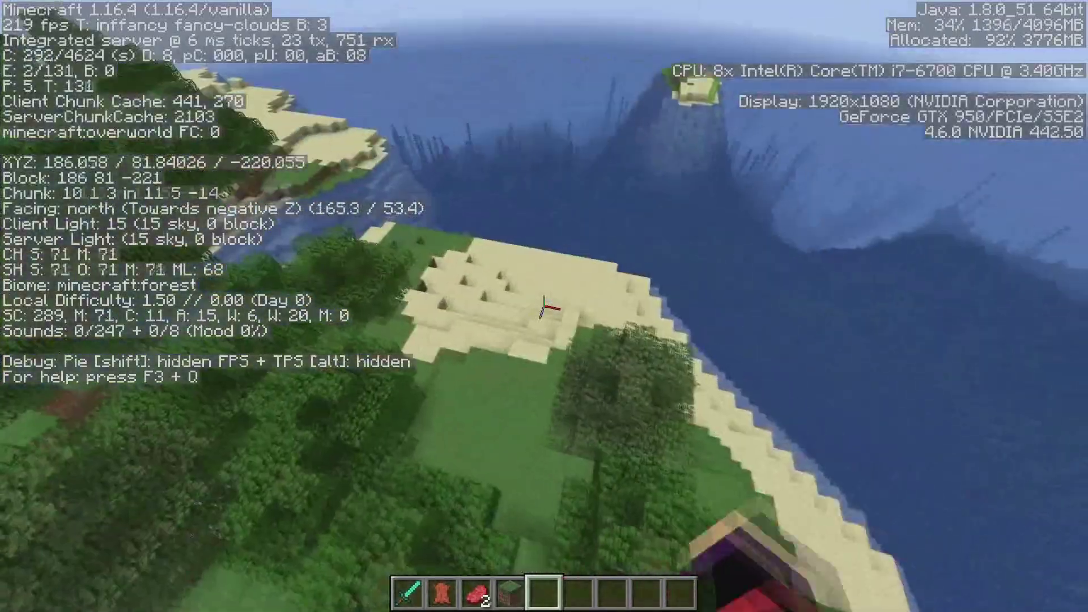
key("w")
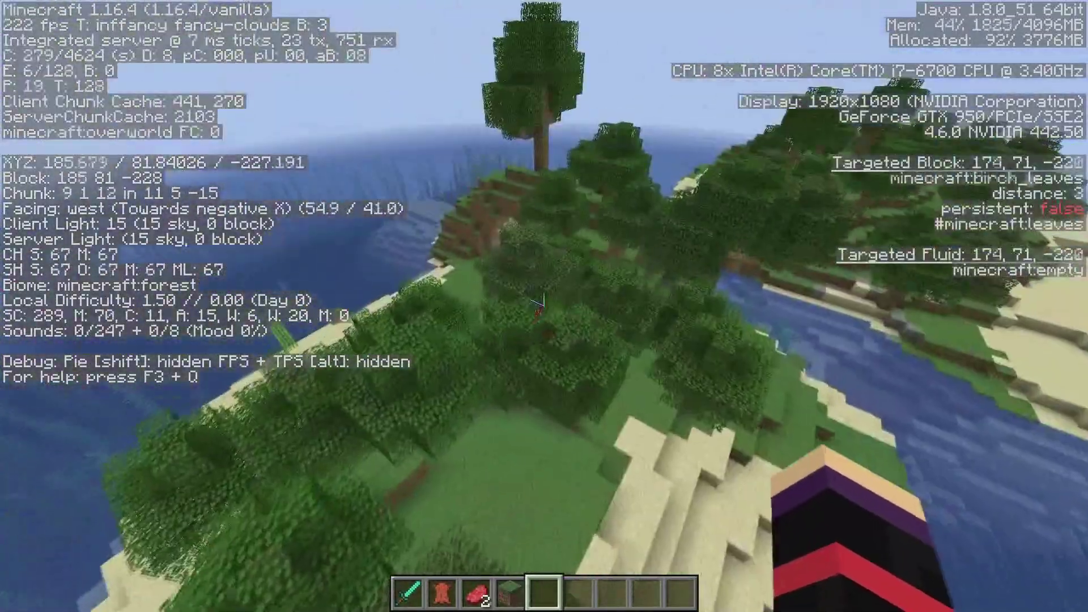
key("w")
key("a")
key("s")
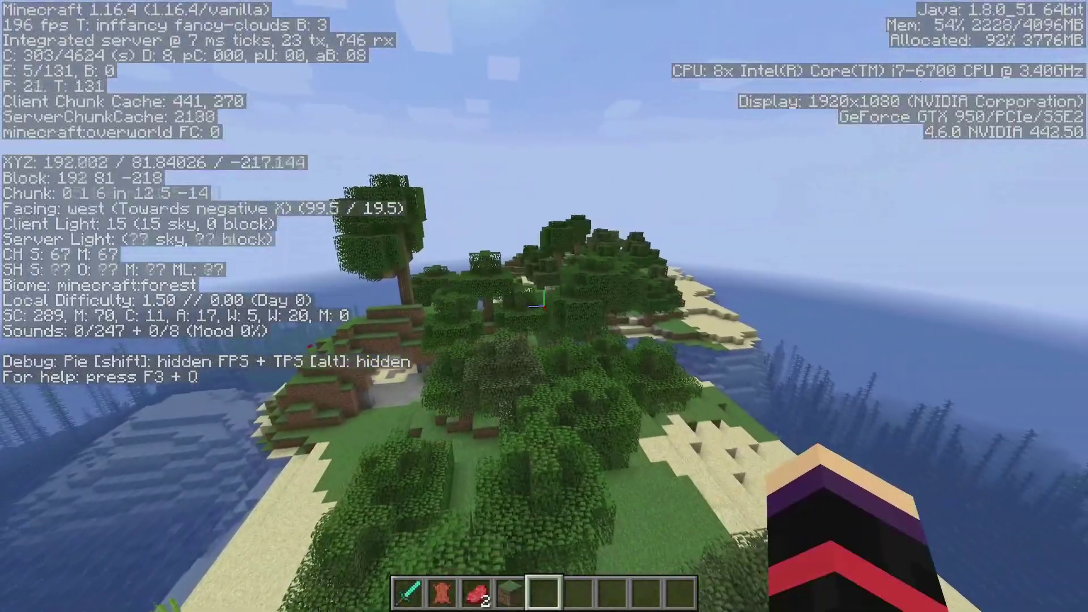
key("w")
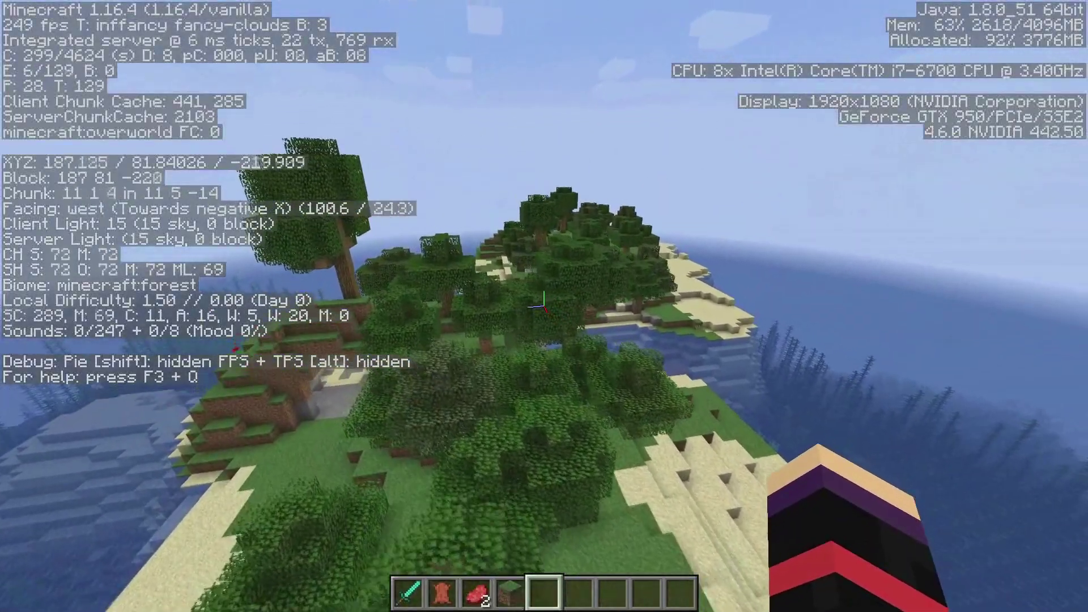
key("d")
key("s")
left_click(544, 306)
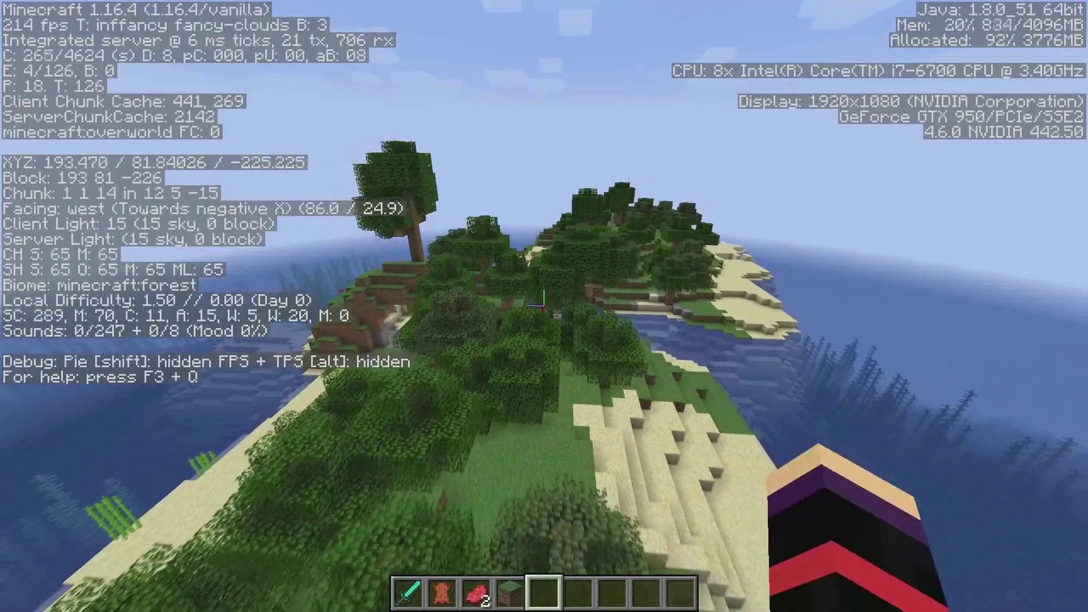
key("w")
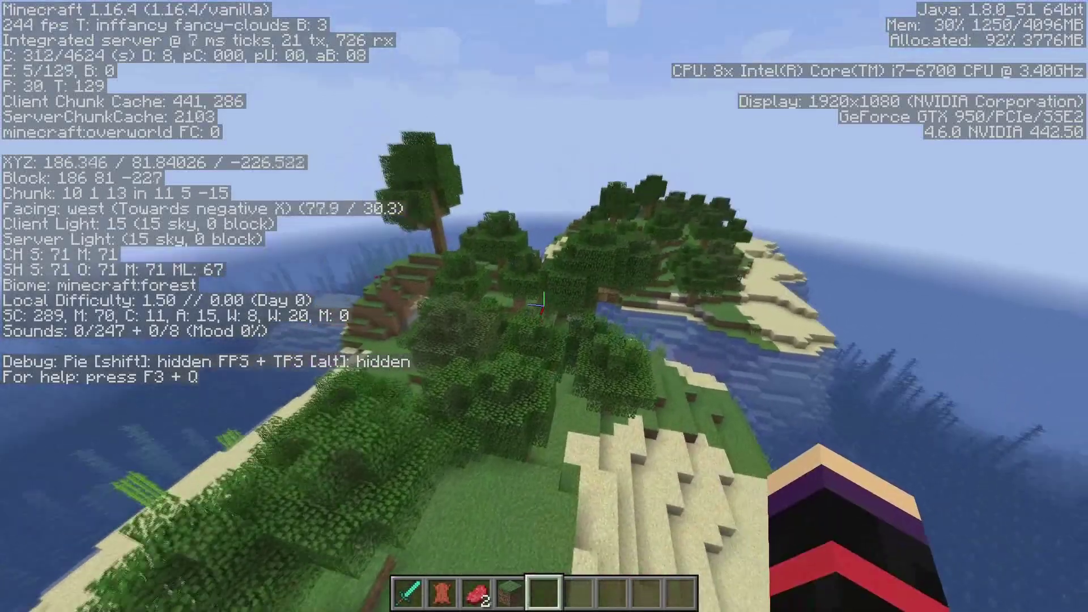
key("a")
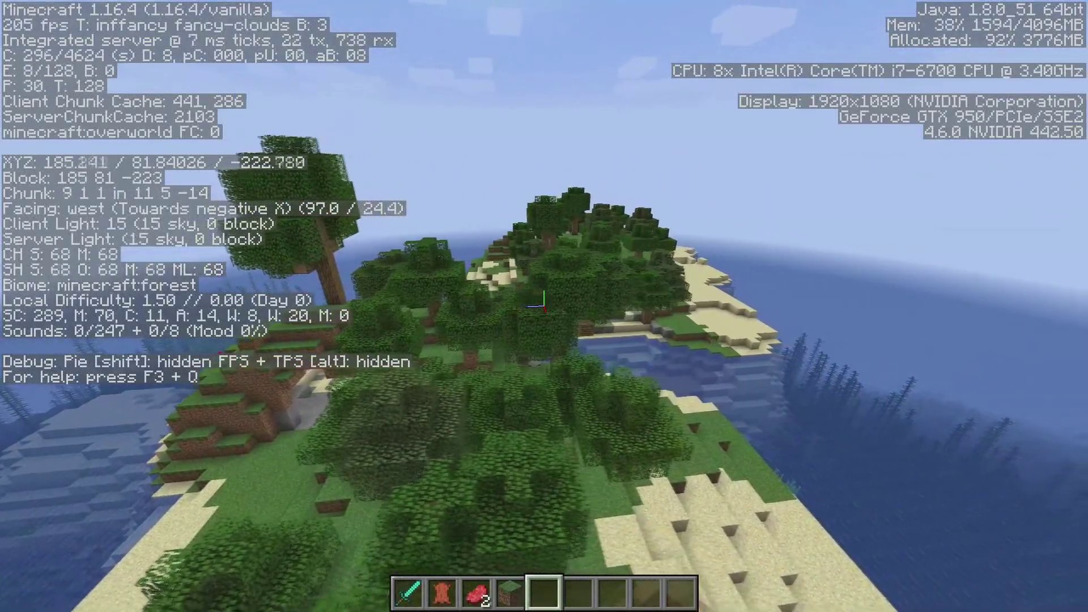
key("d")
left_click(544, 306)
key("F3")
key("s")
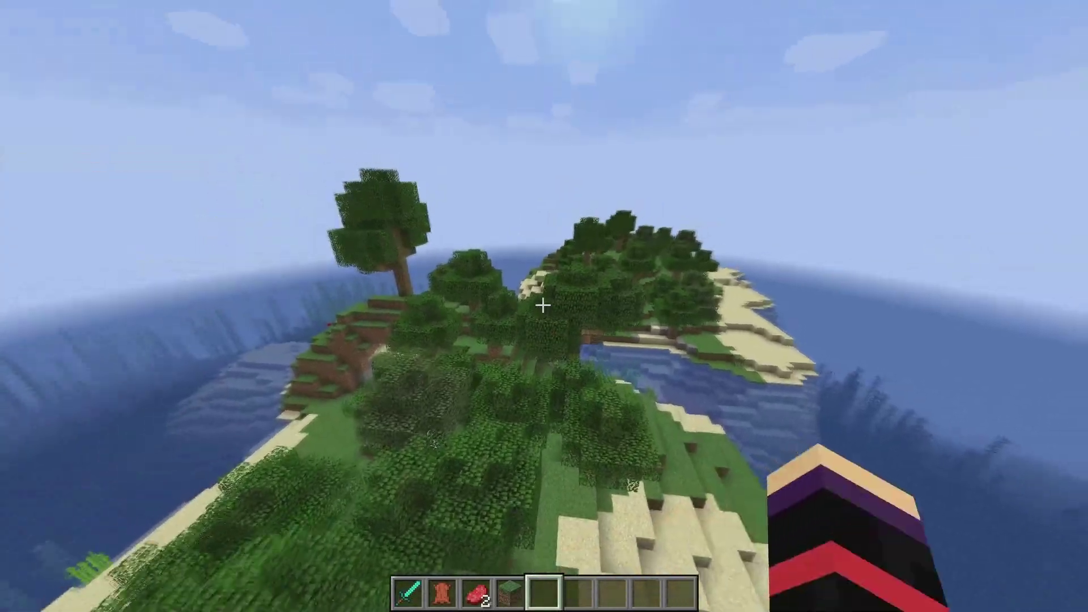
key("w")
left_click(543, 304)
left_click(543, 305)
left_click(543, 305)
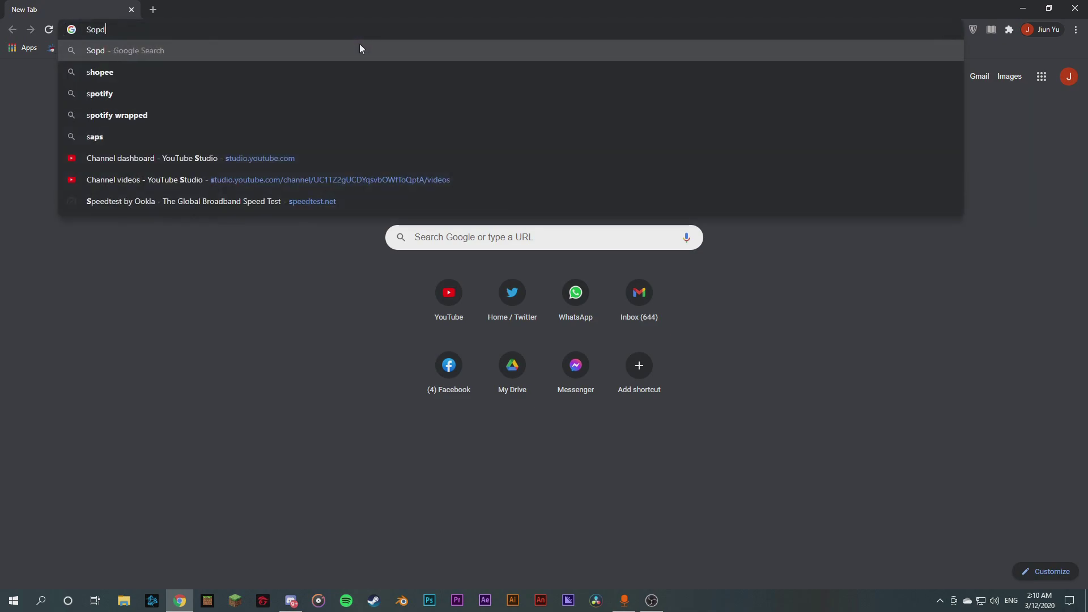
In Chrome, search the web for "Sodium Mod" and open the mod's CurseForge page
type("ium Mod")
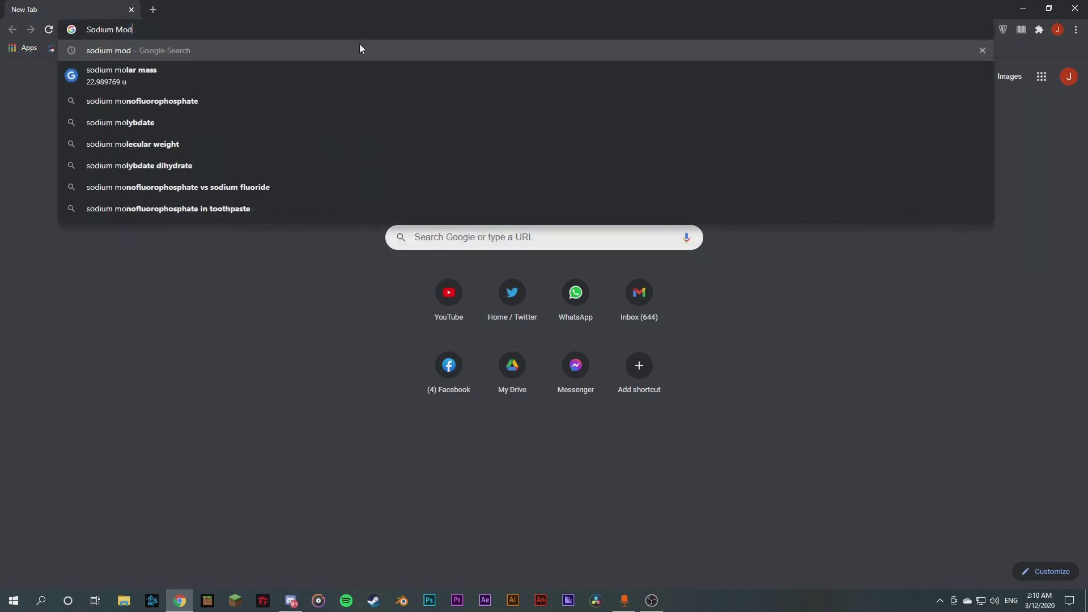
key("Return")
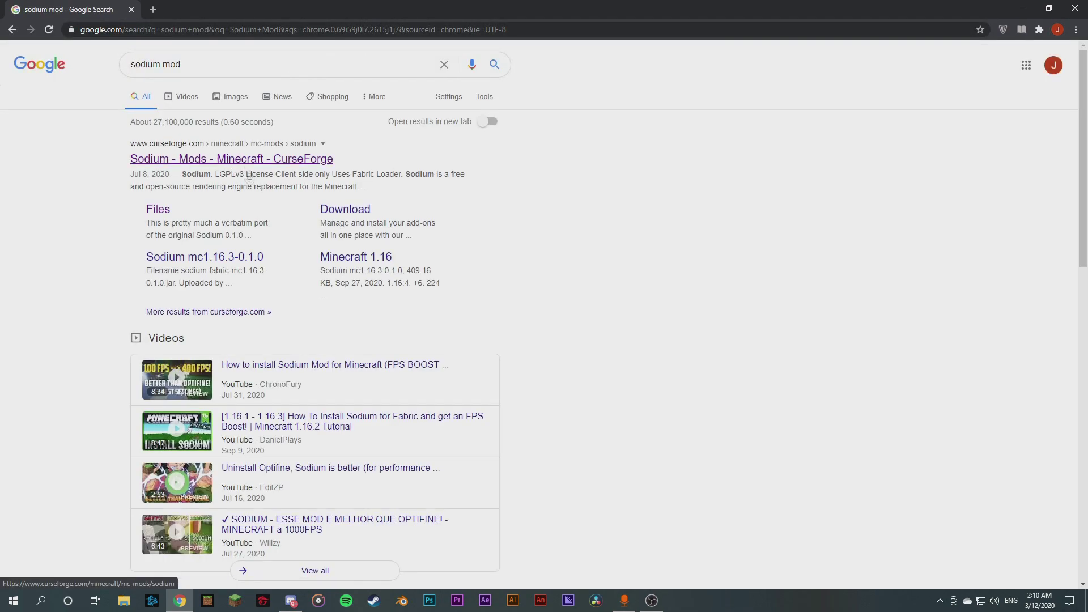
left_click(240, 164)
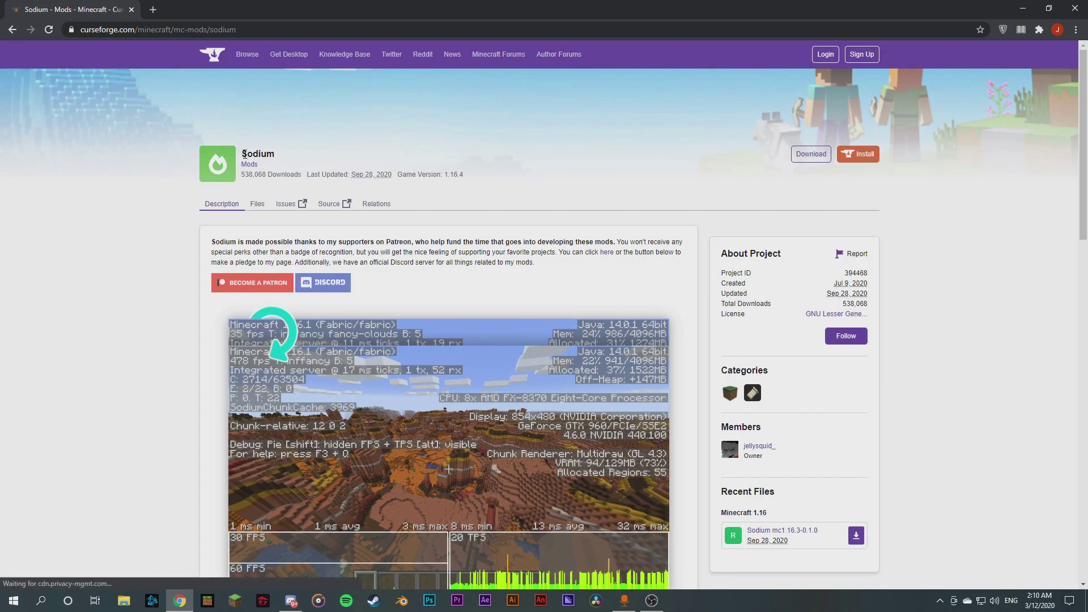
left_click(323, 145)
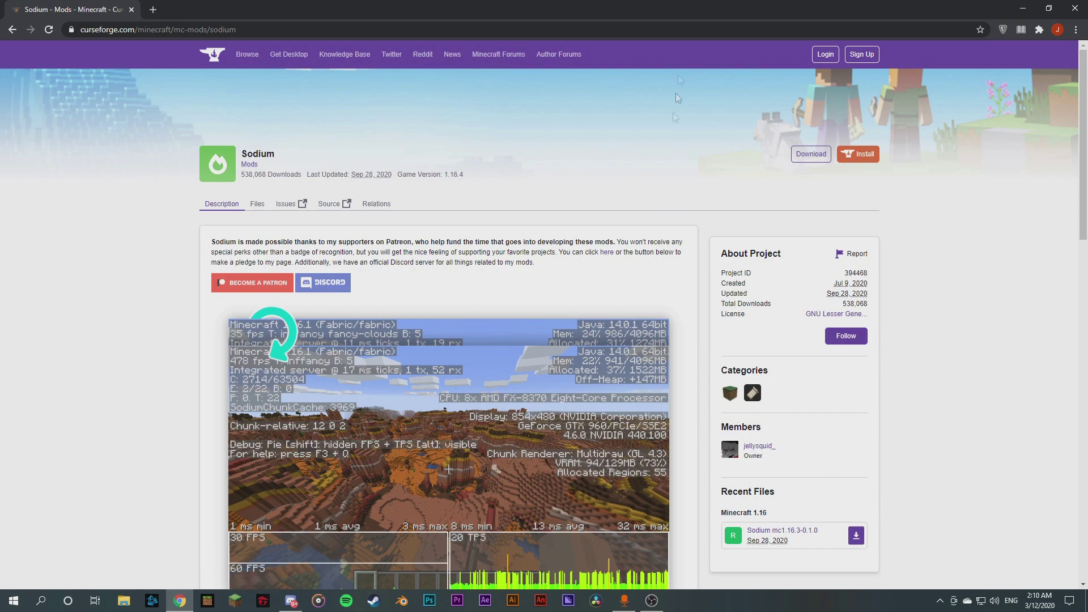
Follow the Fabric Loader link in Sodium's installation notes and download the Windows/.EXE installer
left_click_drag(476, 262, 535, 267)
scroll(540, 237, "down", 15)
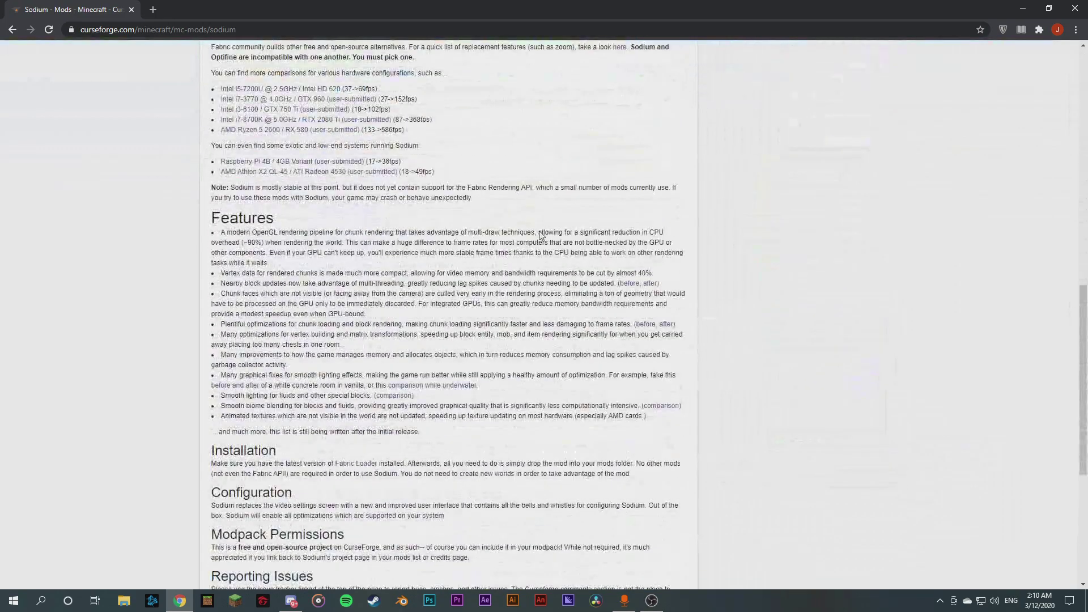
scroll(540, 232, "down", 3)
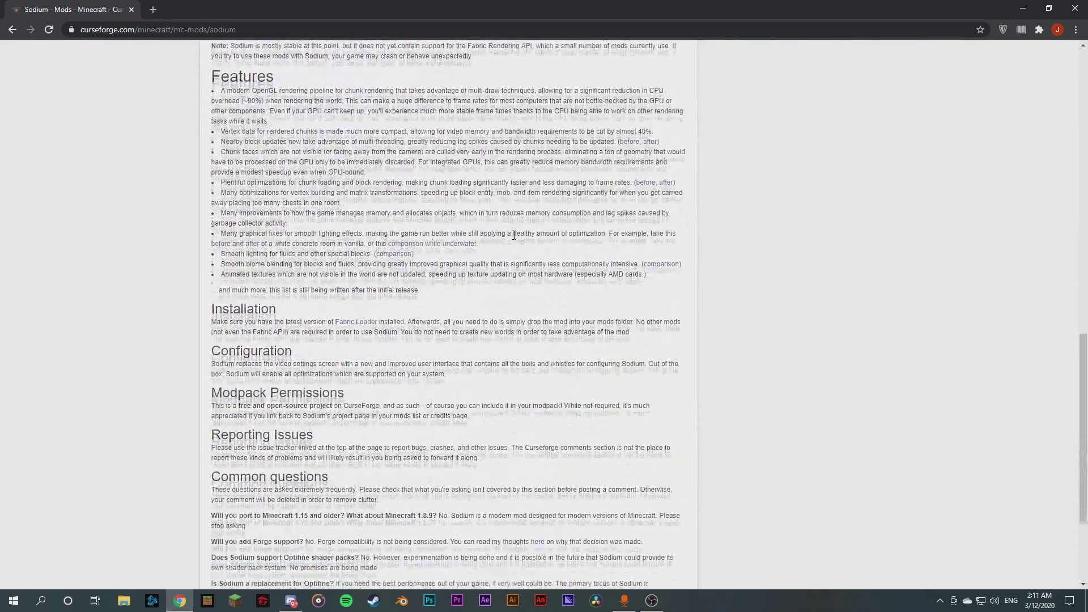
left_click(358, 294)
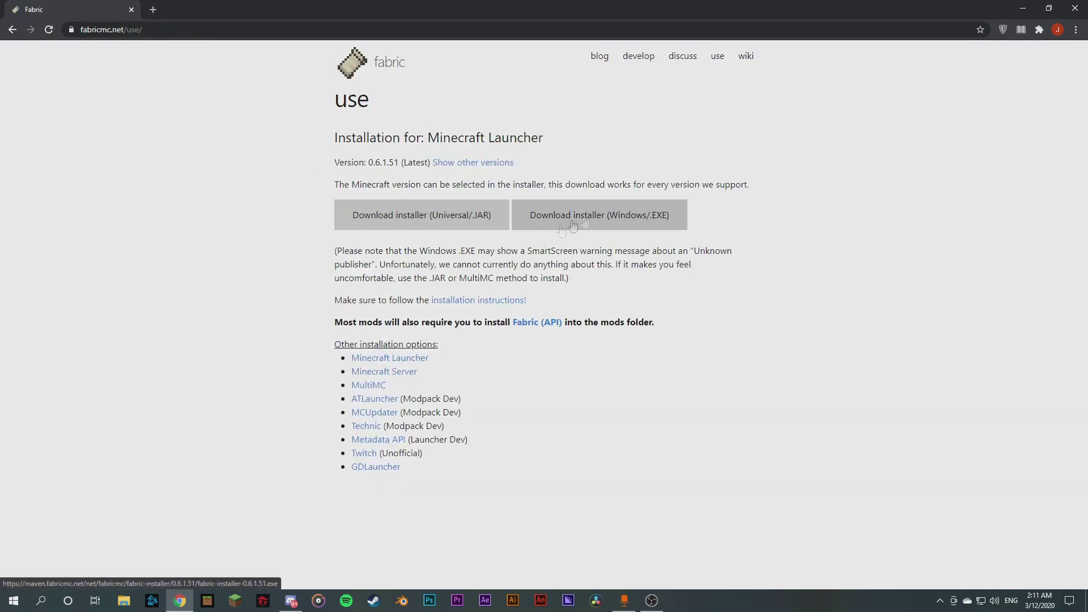
left_click(645, 227)
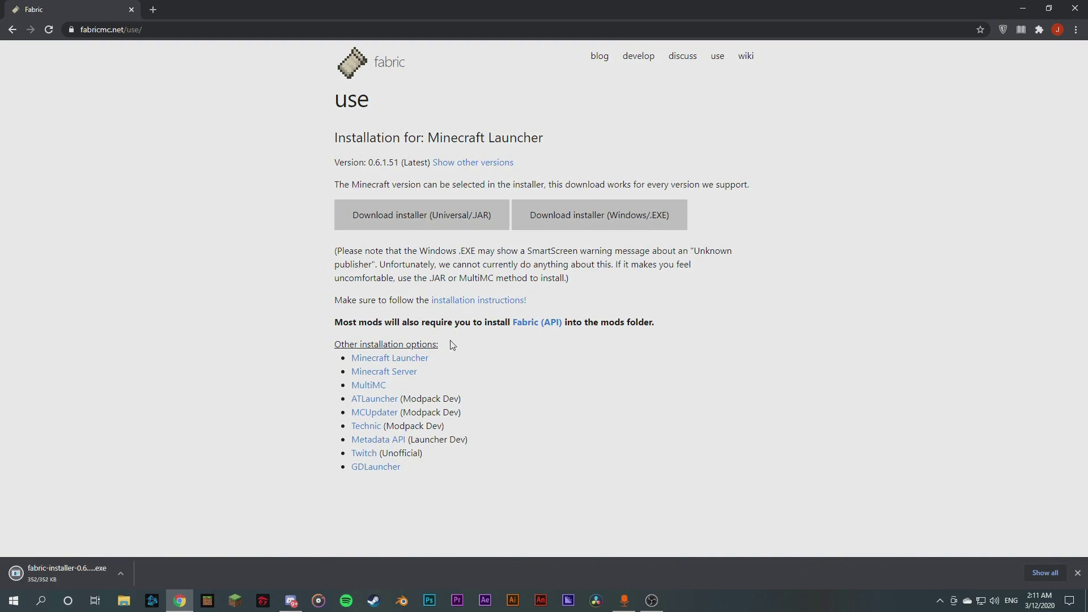
Run the downloaded Fabric installer, install loader 0.10.8 for the Minecraft 1.16.4 client, and close the installer
left_click(93, 573)
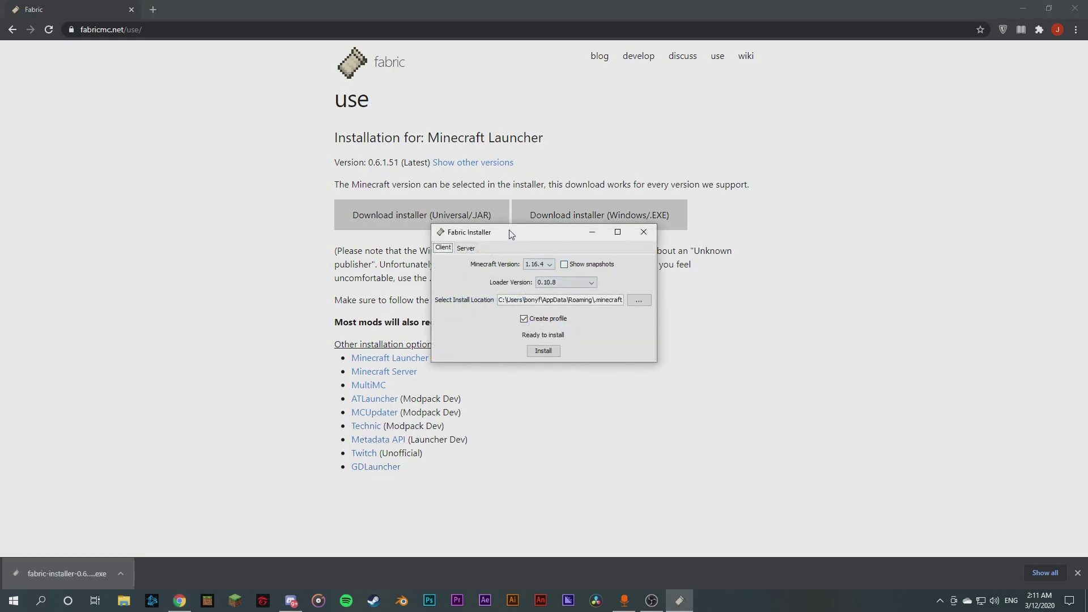
mouse_move(513, 234)
left_mouse_down()
mouse_move(495, 233)
mouse_move(526, 227)
left_mouse_up()
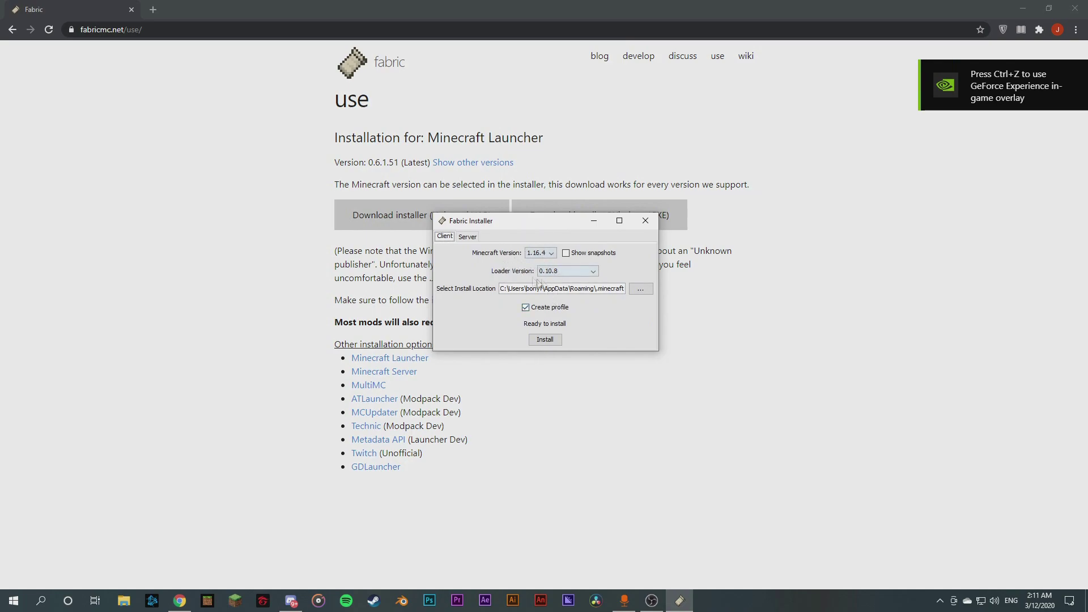
left_click(571, 281)
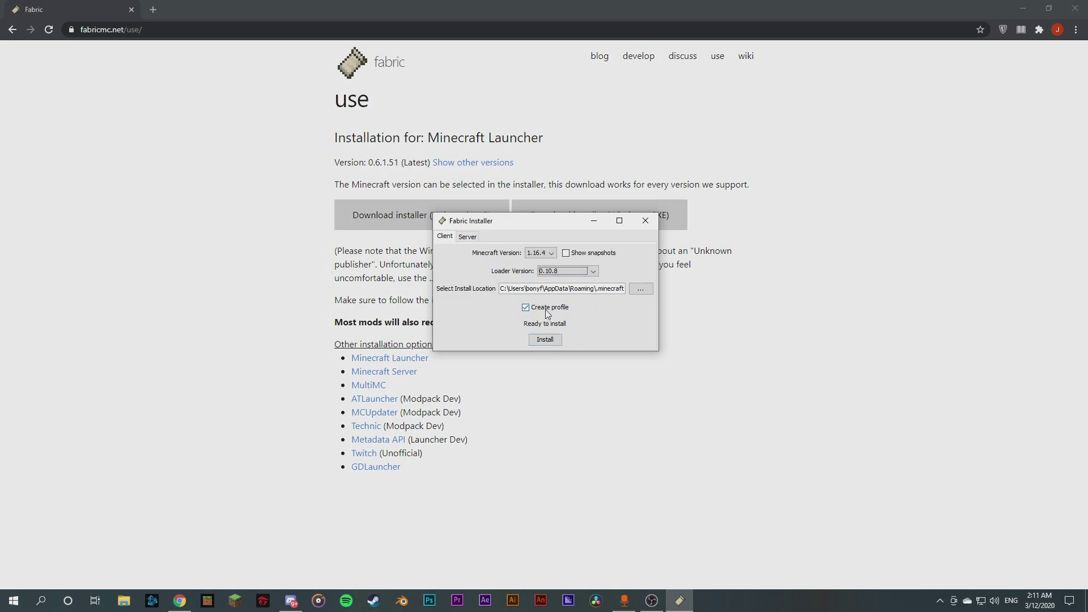
left_click(544, 339)
key("Return")
left_click(645, 220)
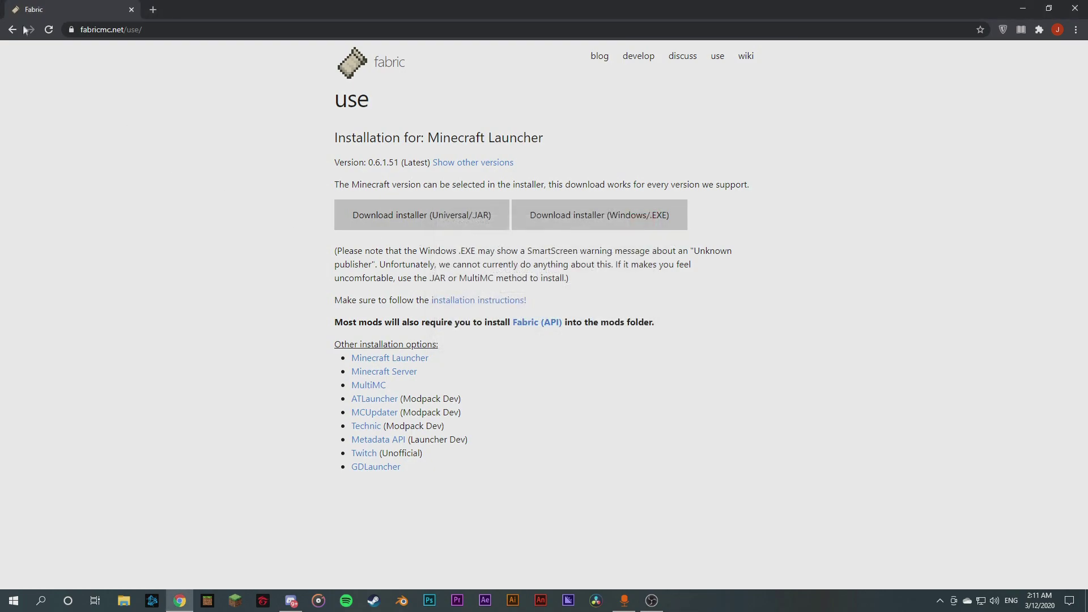
Return to Sodium's files on CurseForge, download Sodium mc1.16.3-0.1.0, and keep the flagged .jar file
scroll(361, 168, "up", 15)
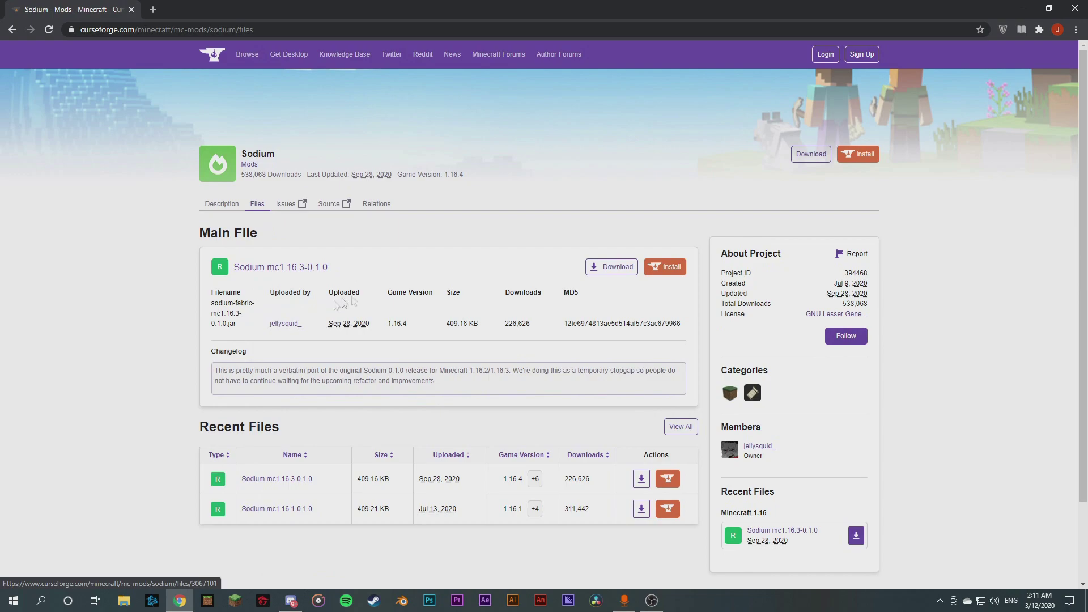
left_click(623, 267)
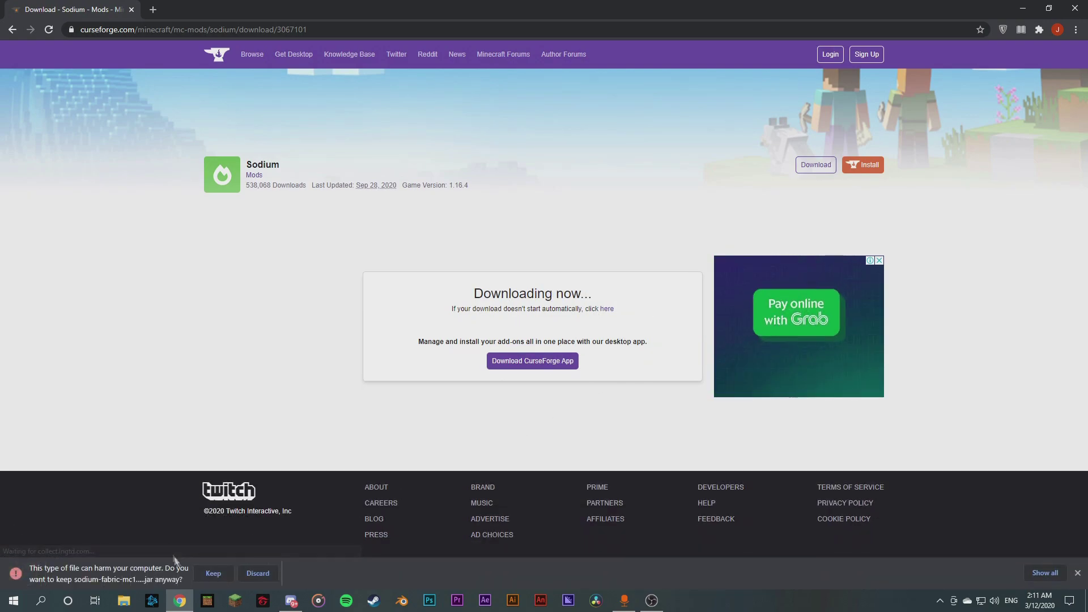
left_click(213, 574)
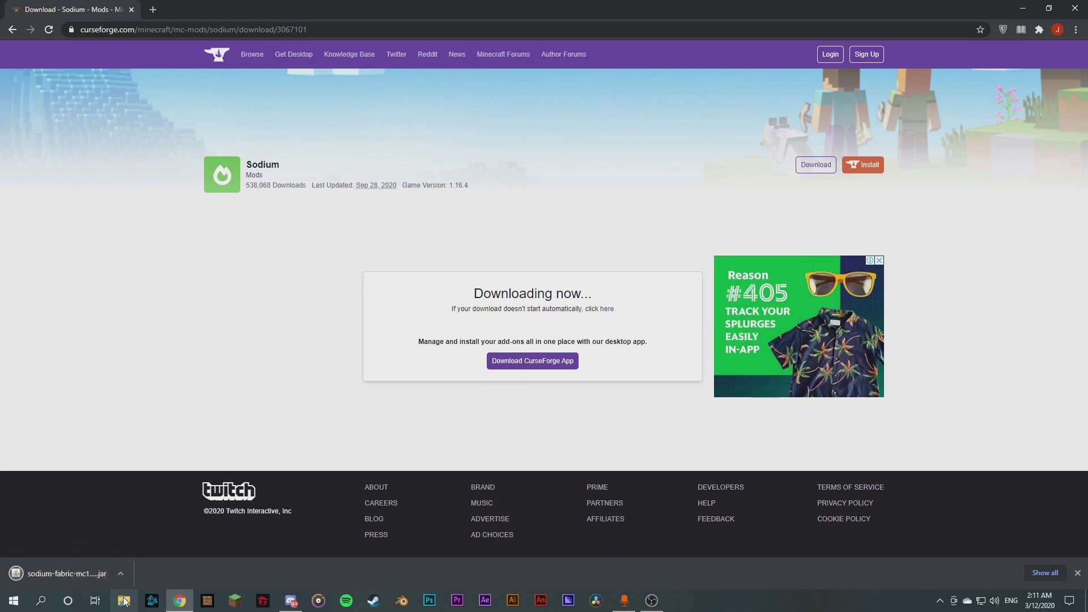
Open the %appdata% location with the Windows Run command
left_click(3, 604)
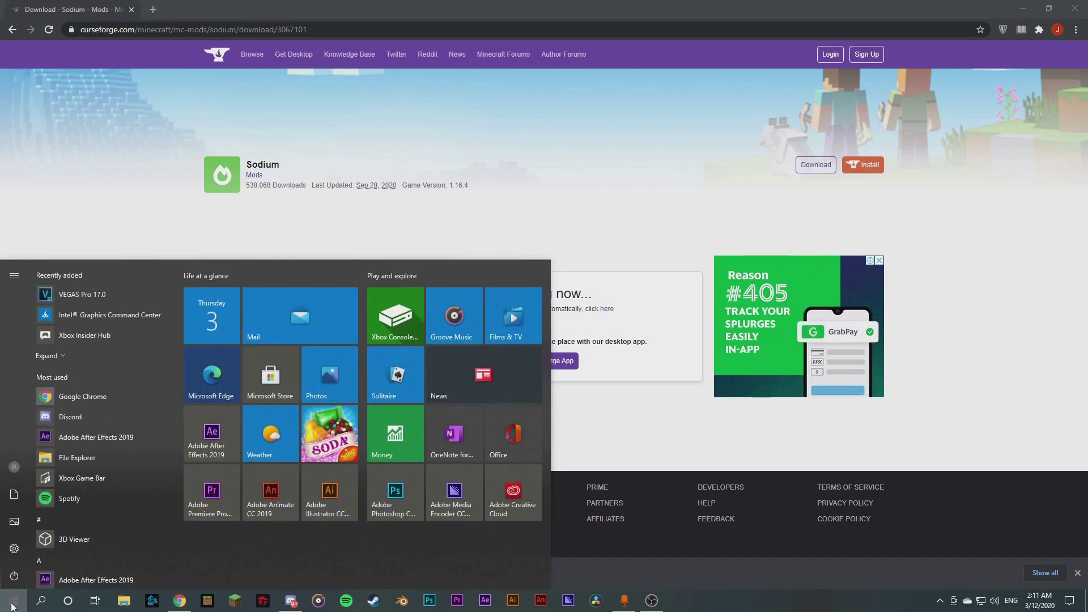
type("run")
key("Return")
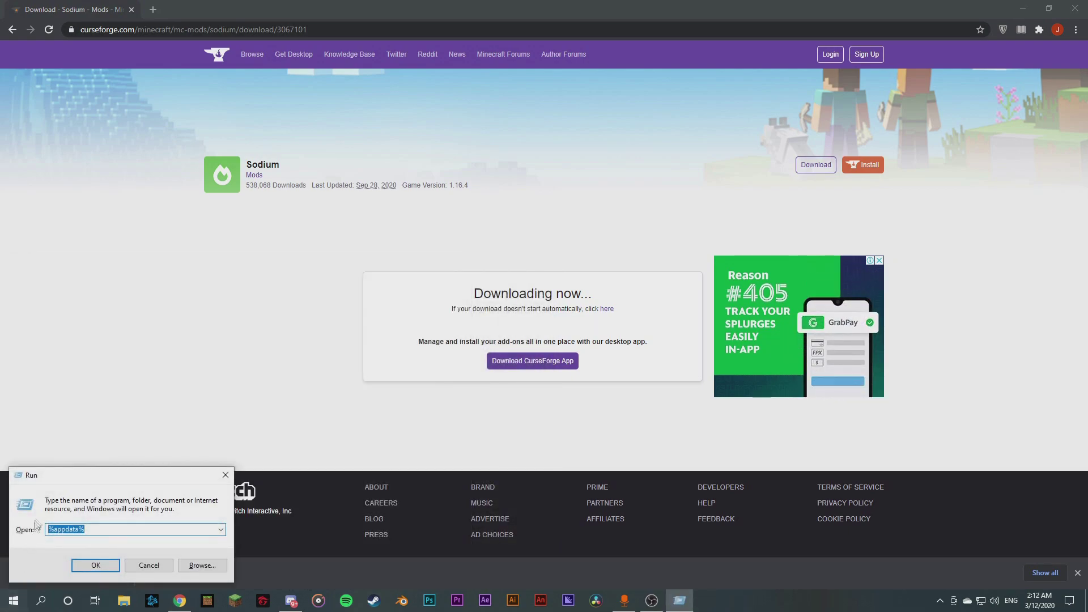
left_click_drag(112, 478, 319, 426)
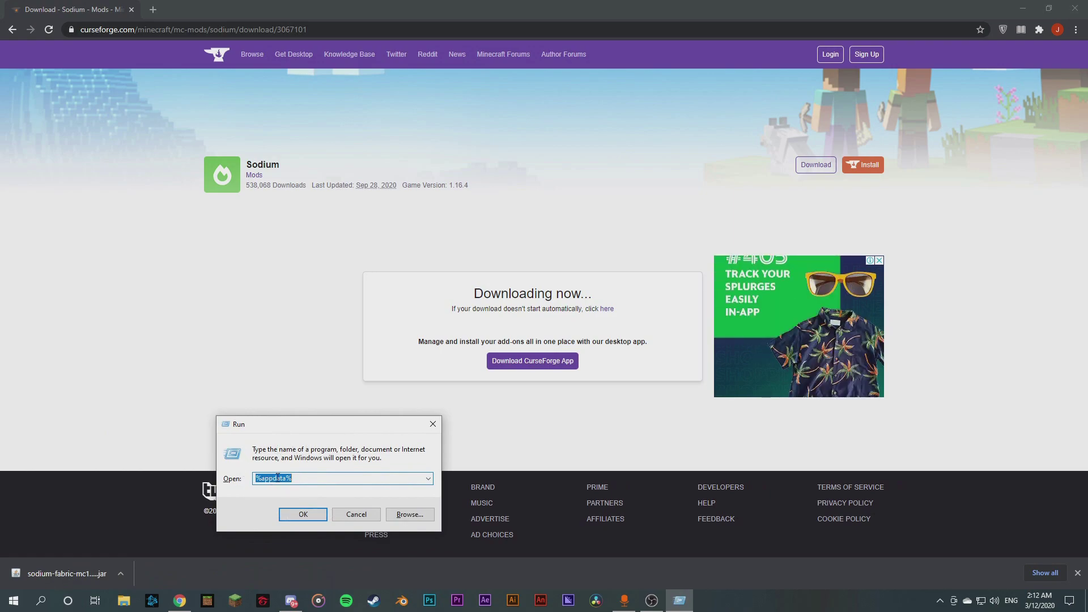
left_click(304, 514)
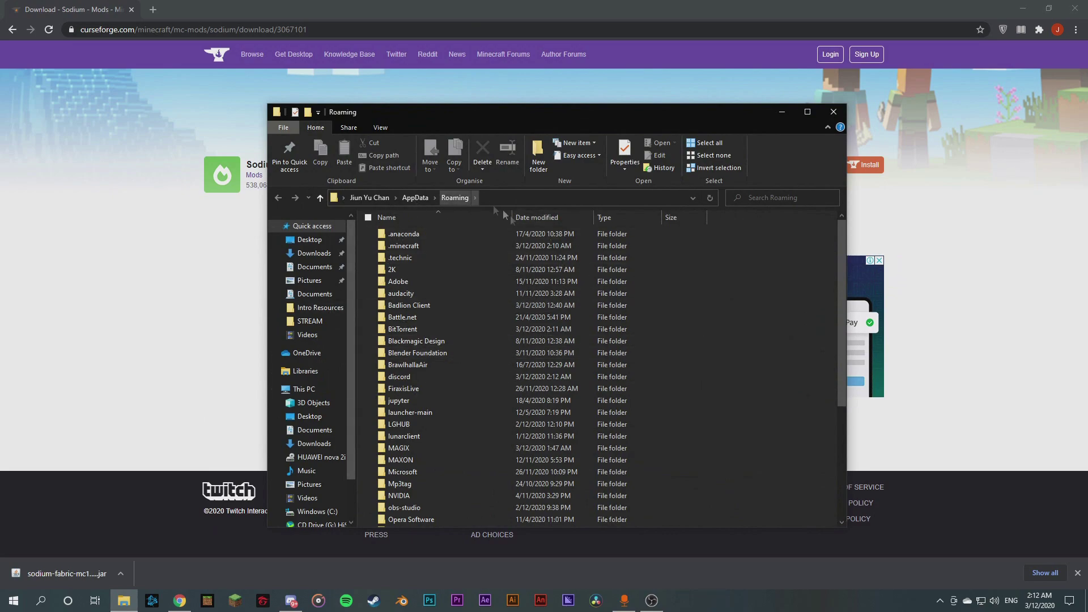
Open the mods folder inside .minecraft and reposition its window so the browser's downloaded file stays reachable
left_click(464, 246)
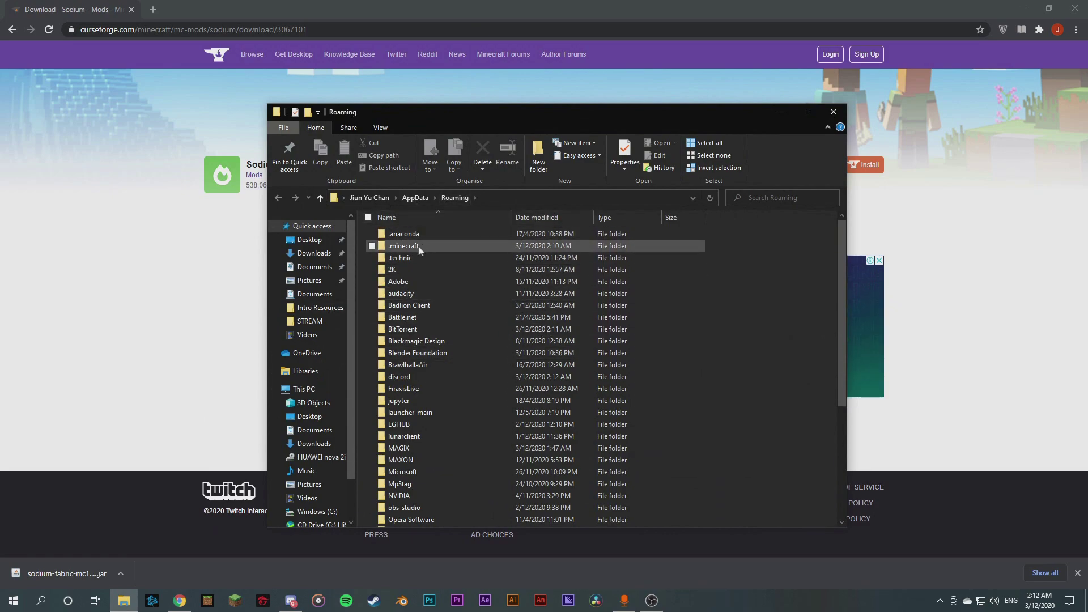
double_click(404, 246)
left_click_drag(500, 115, 573, 47)
double_click(470, 263)
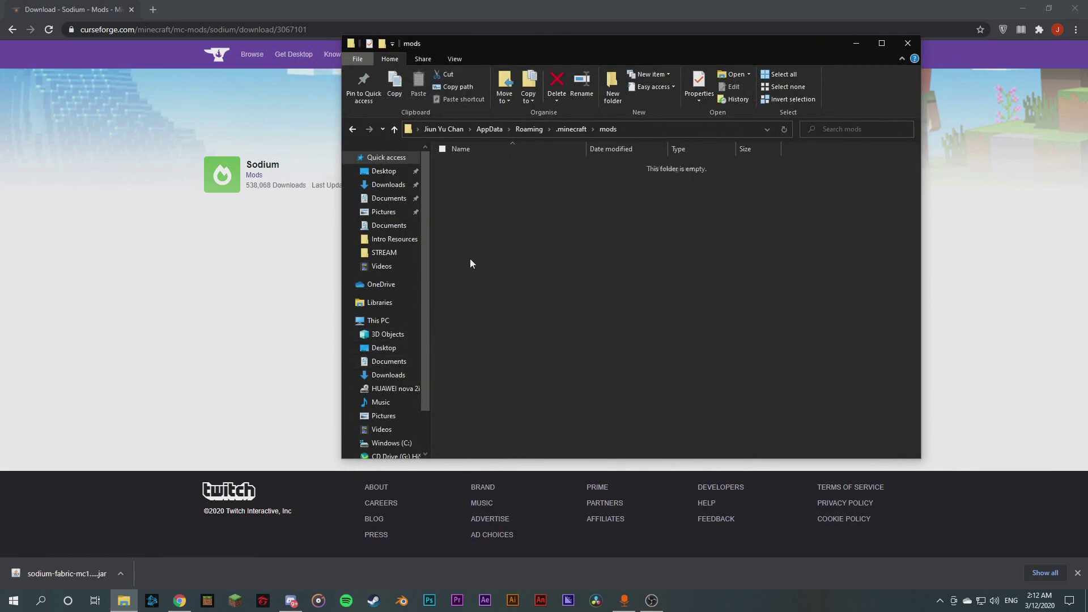
Place the downloaded sodium-fabric-mc1.16.3-0.1.0.jar in the mods folder, and close the browser and folder windows
left_click_drag(70, 576, 623, 298)
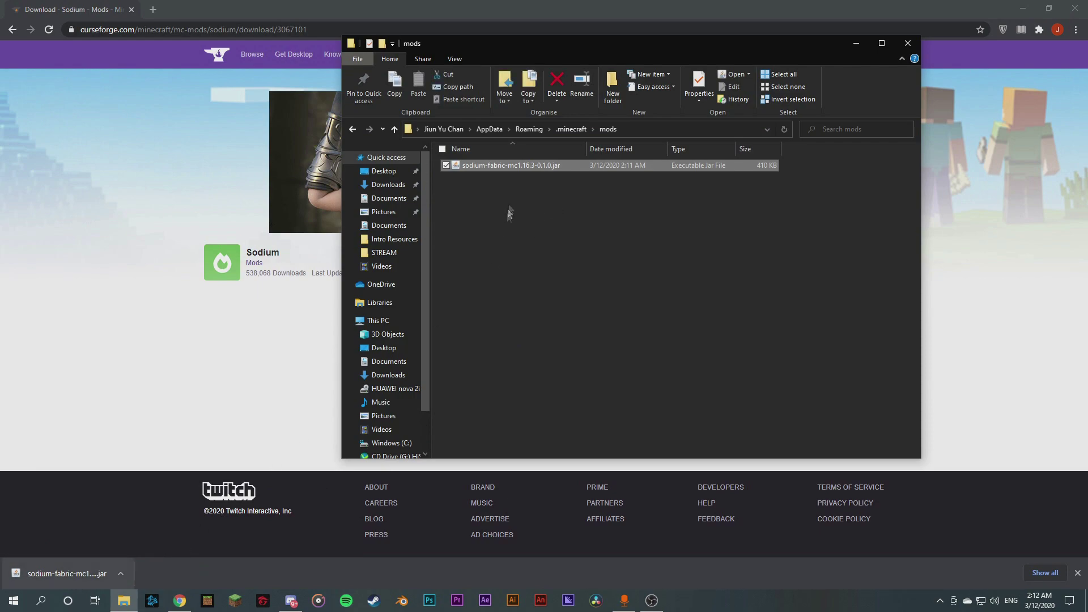
left_click_drag(621, 47, 495, 126)
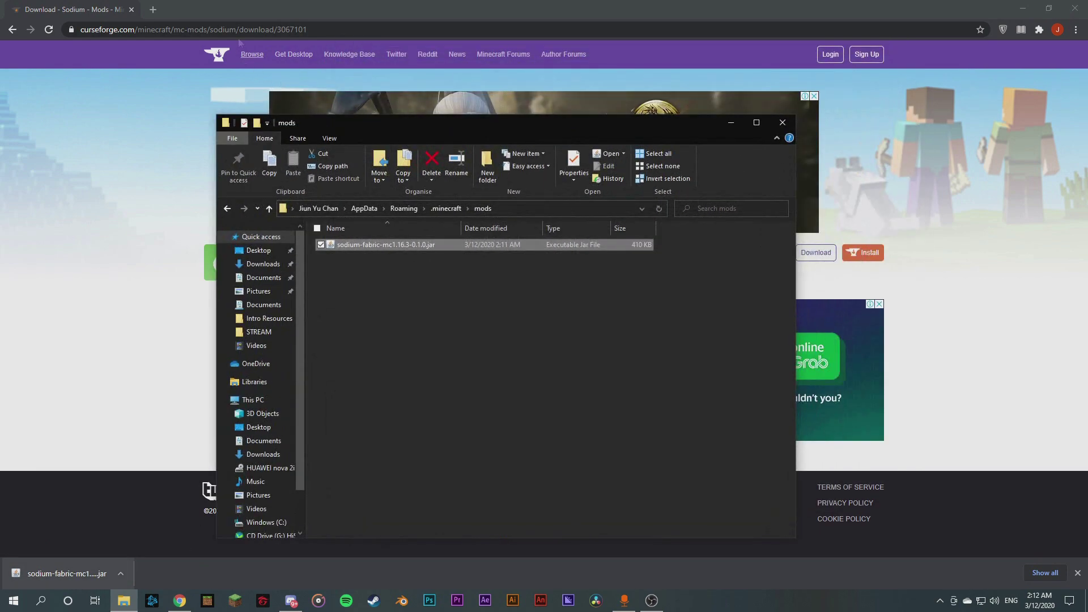
left_click(249, 11)
left_click(1075, 8)
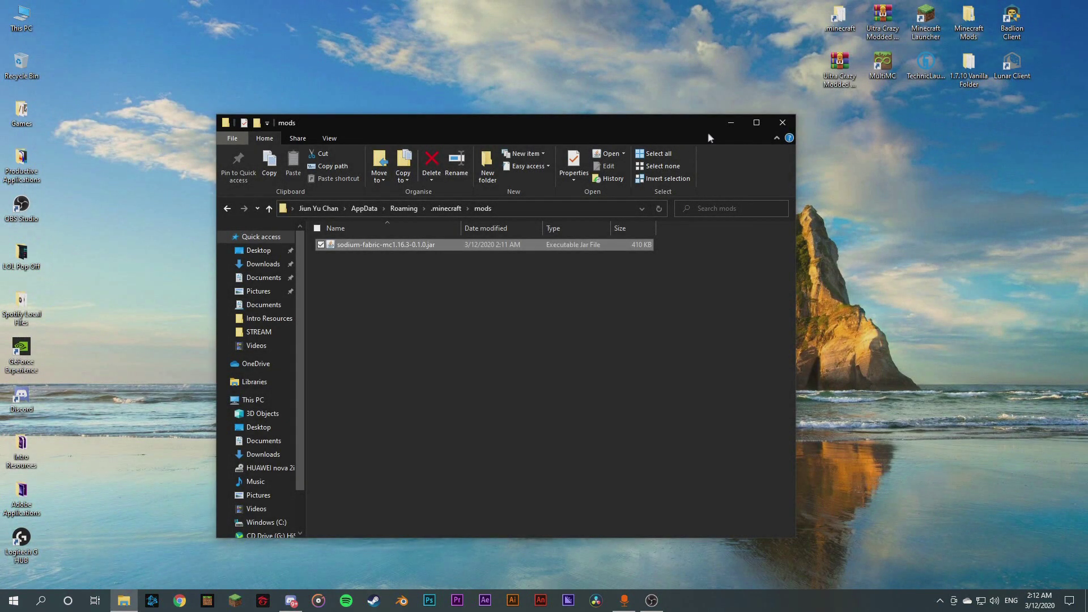
left_click(792, 119)
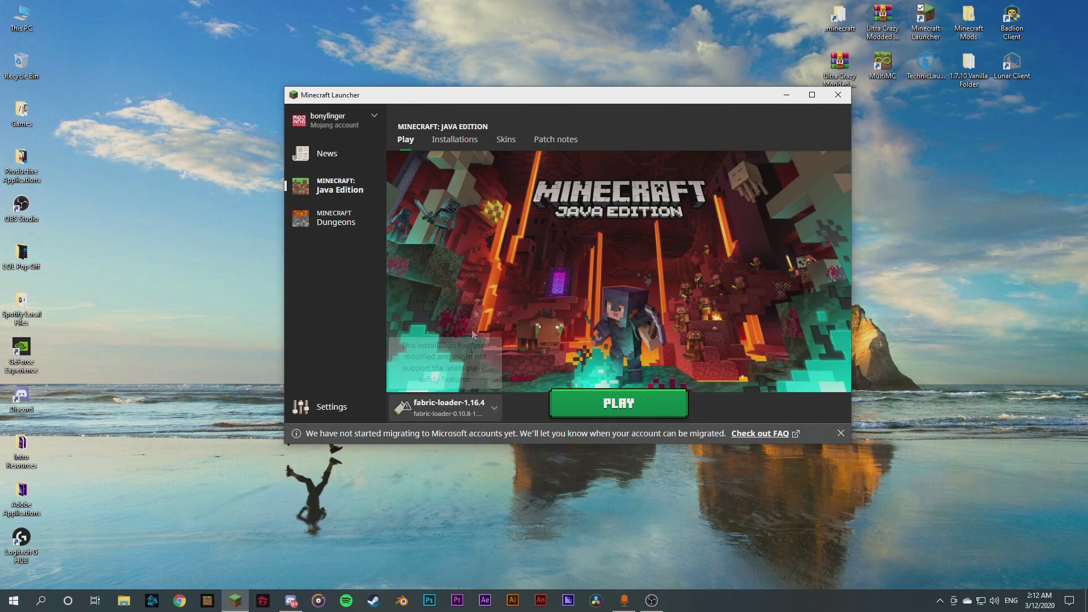
In Minecraft Launcher, create an unnamed installation using version release fabric-loader-0.10.8-1.16.4 and check the installations list
left_click(455, 139)
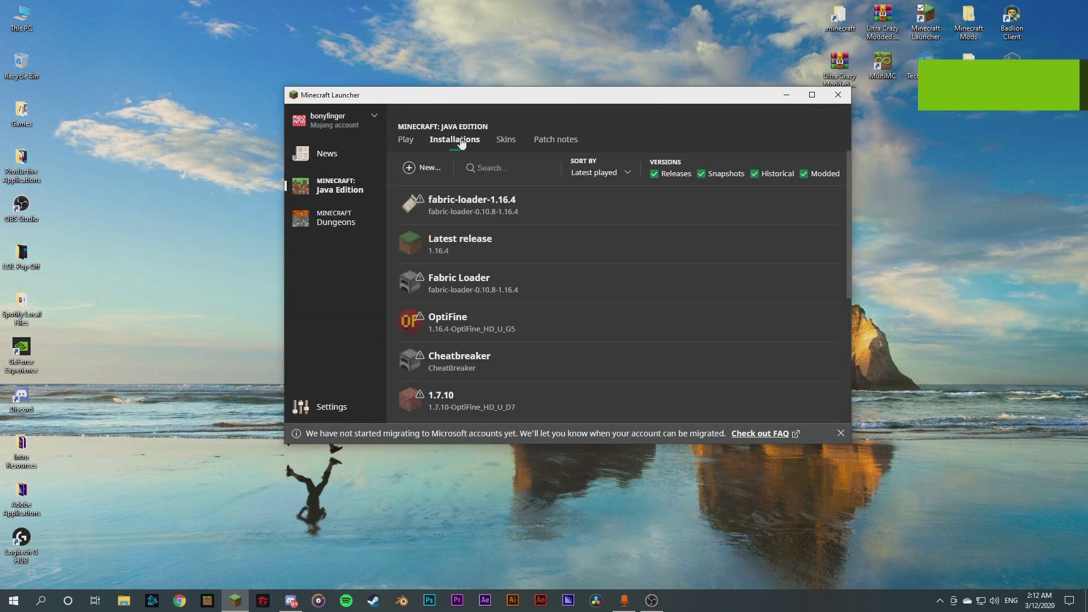
left_click(422, 167)
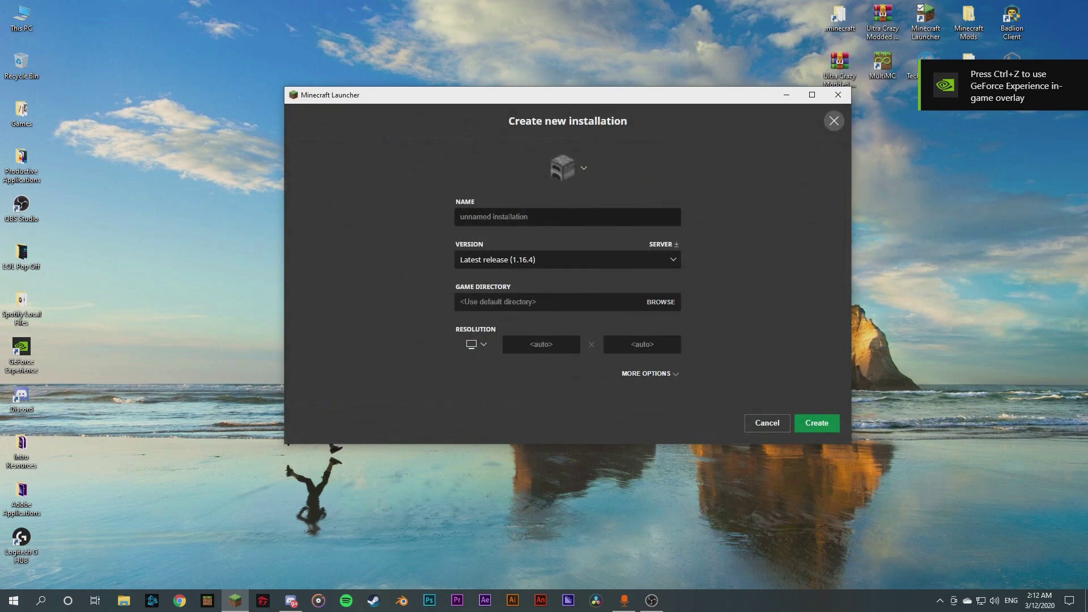
left_click(554, 260)
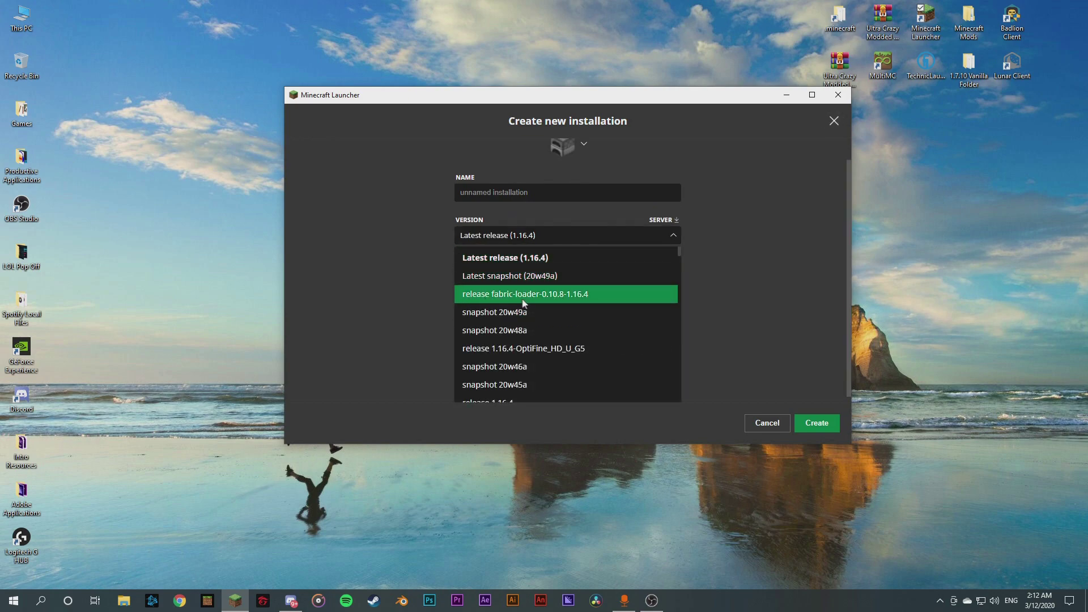
left_click(574, 296)
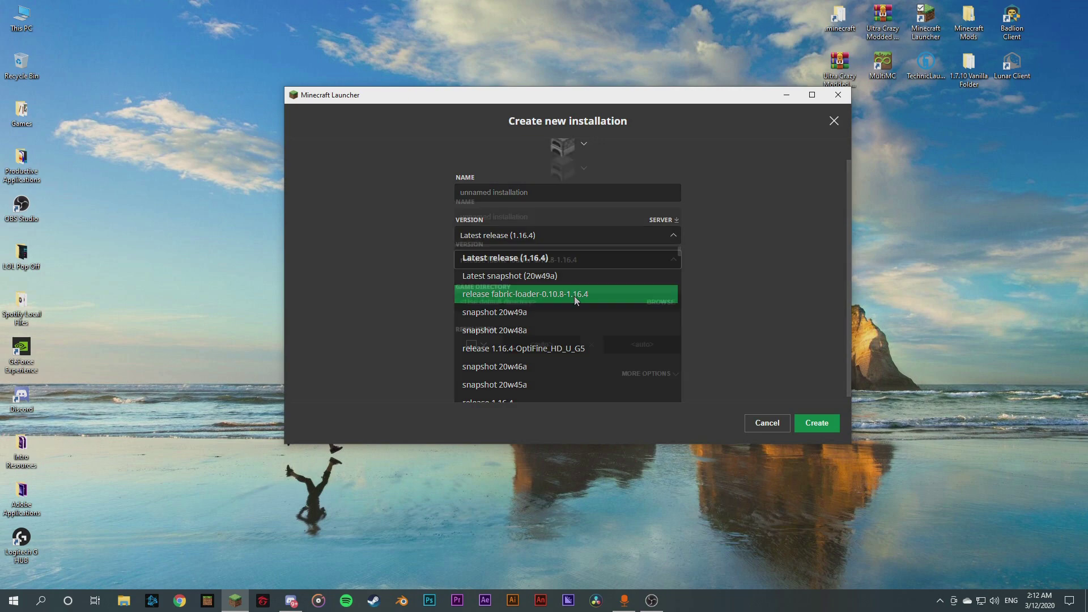
left_click(807, 418)
scroll(523, 306, "down", 6)
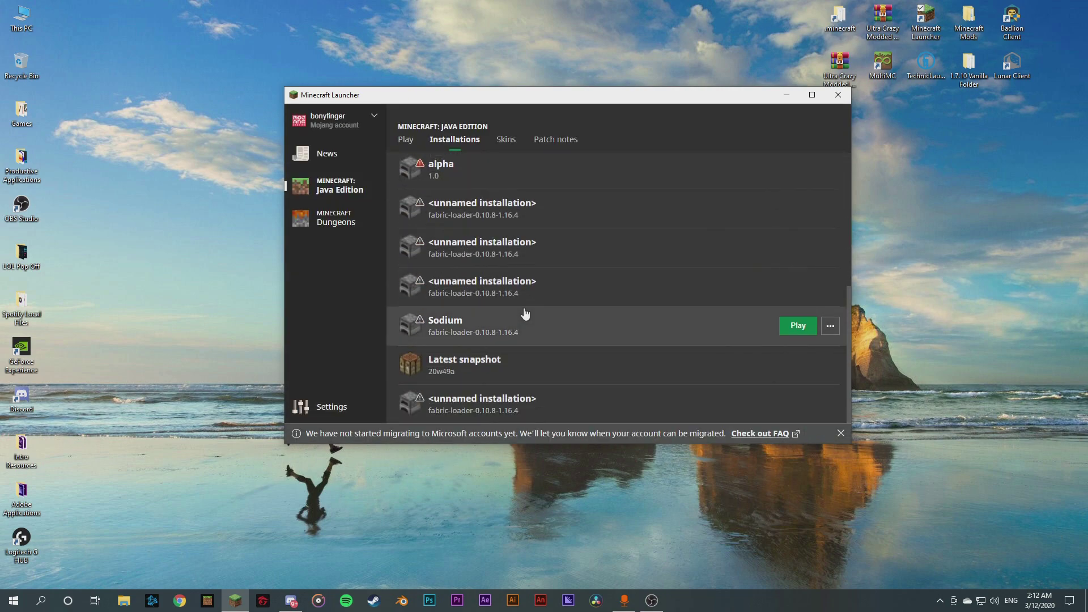
scroll(544, 362, "up", 6)
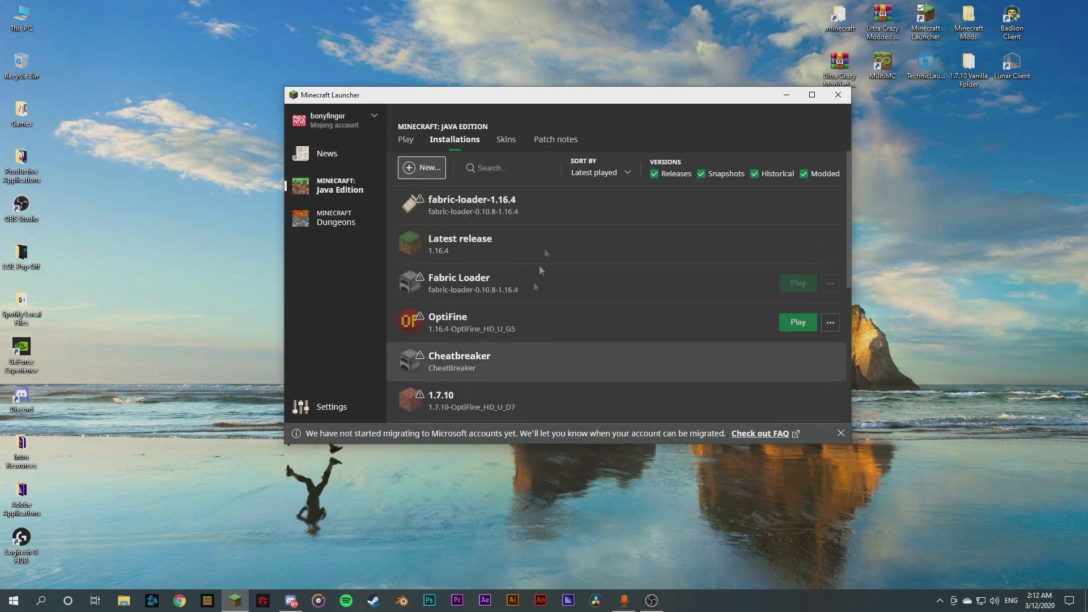
Launch the game with the fabric-loader-1.16.4 installation and enter a singleplayer world
left_click(405, 140)
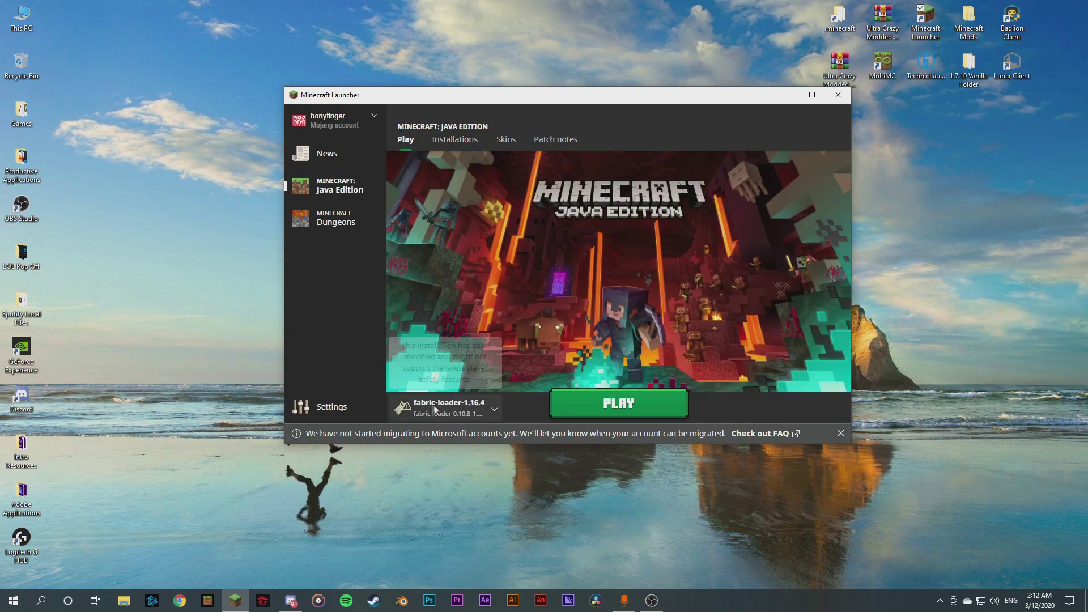
left_click(636, 415)
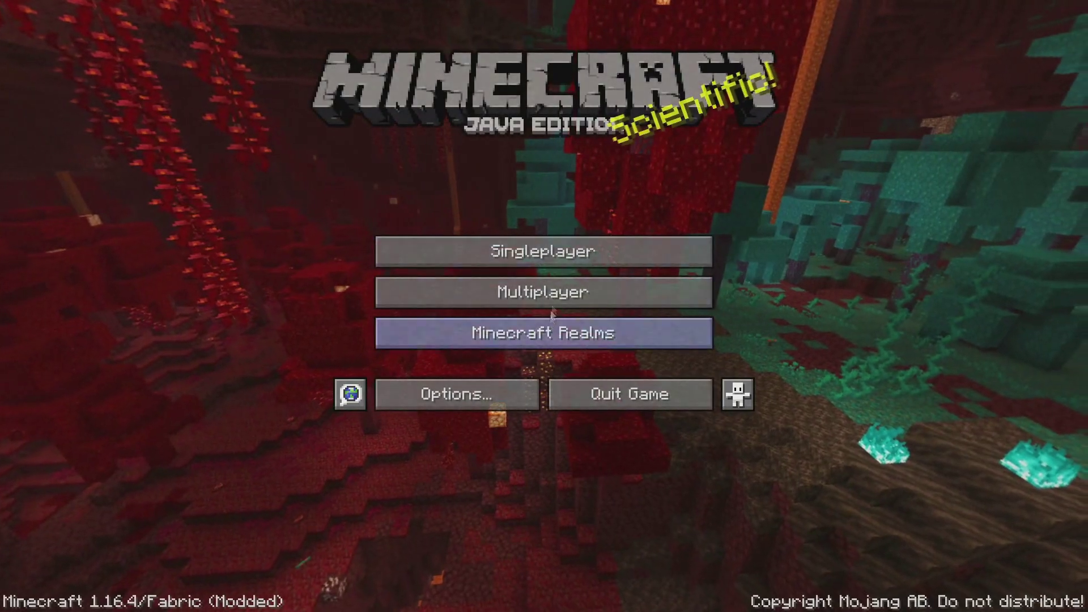
left_click(573, 243)
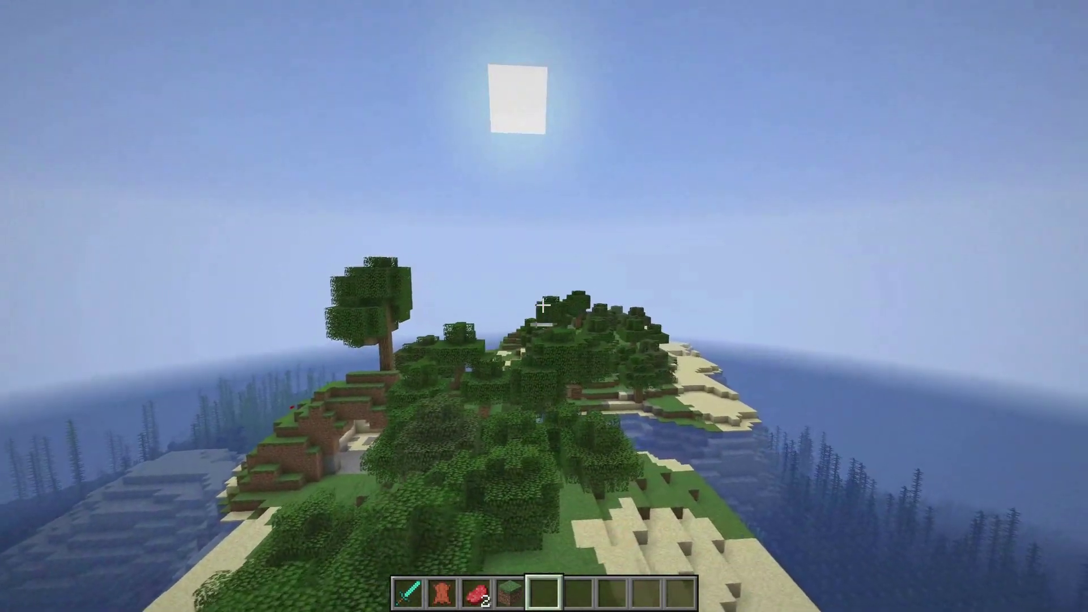
Cycle through the camera perspectives to view the player character above the island
key("F5")
key("F5")
key("F5")
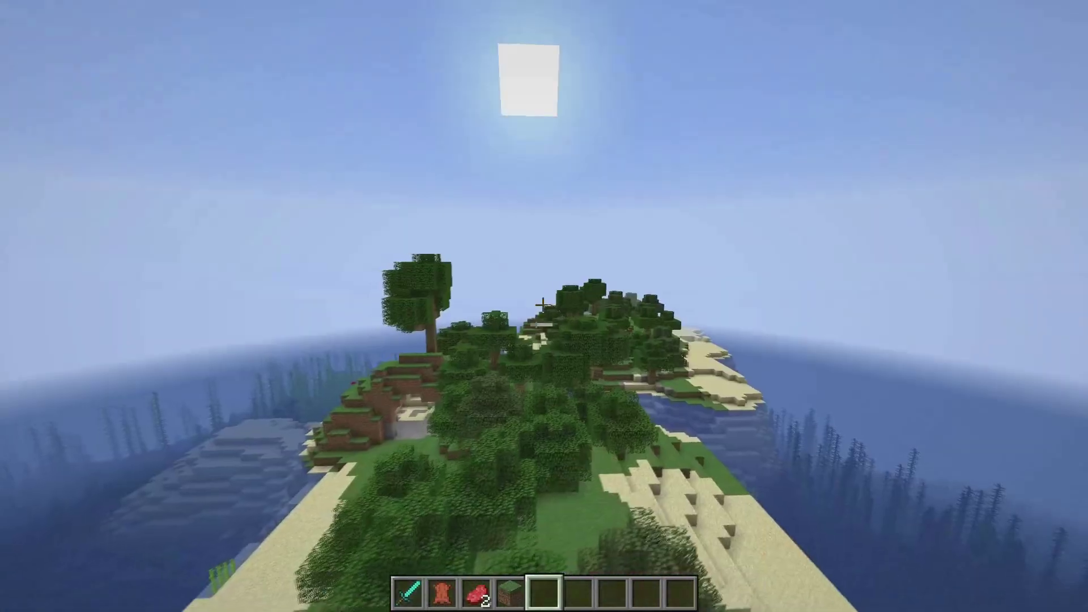
key("d")
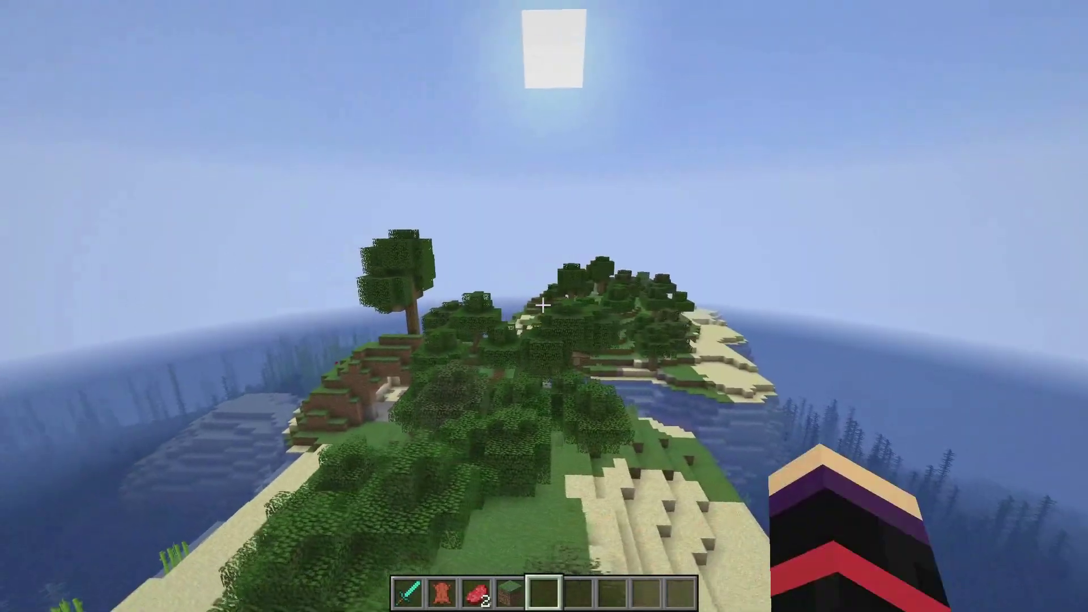
left_click(543, 305)
key("F5")
key("F5")
key("F5")
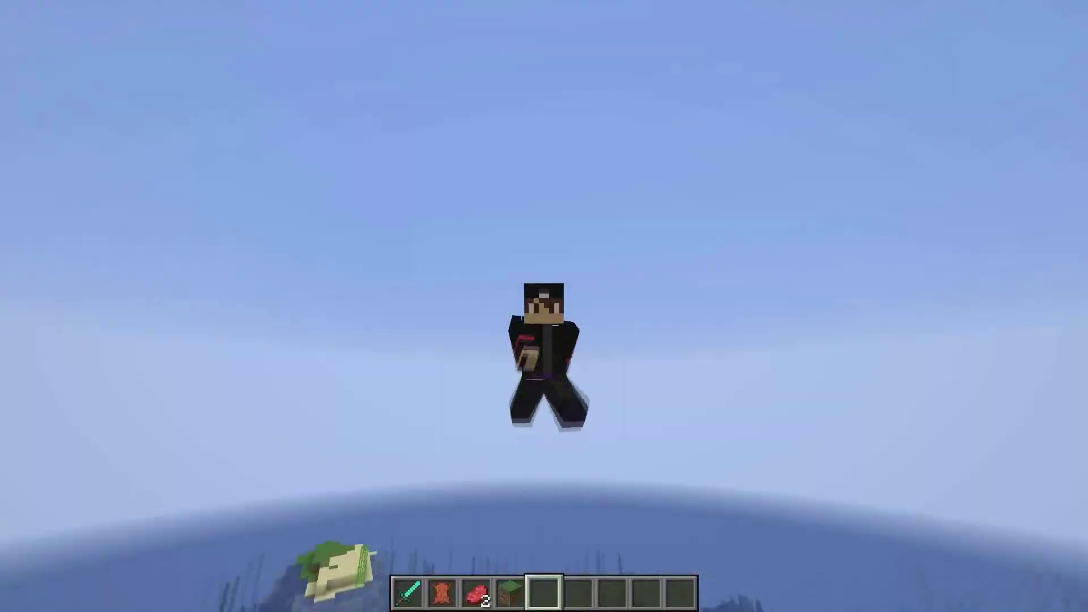
Show the debug overlay and fly around the island to examine the frame rate with Sodium installed
key("F3")
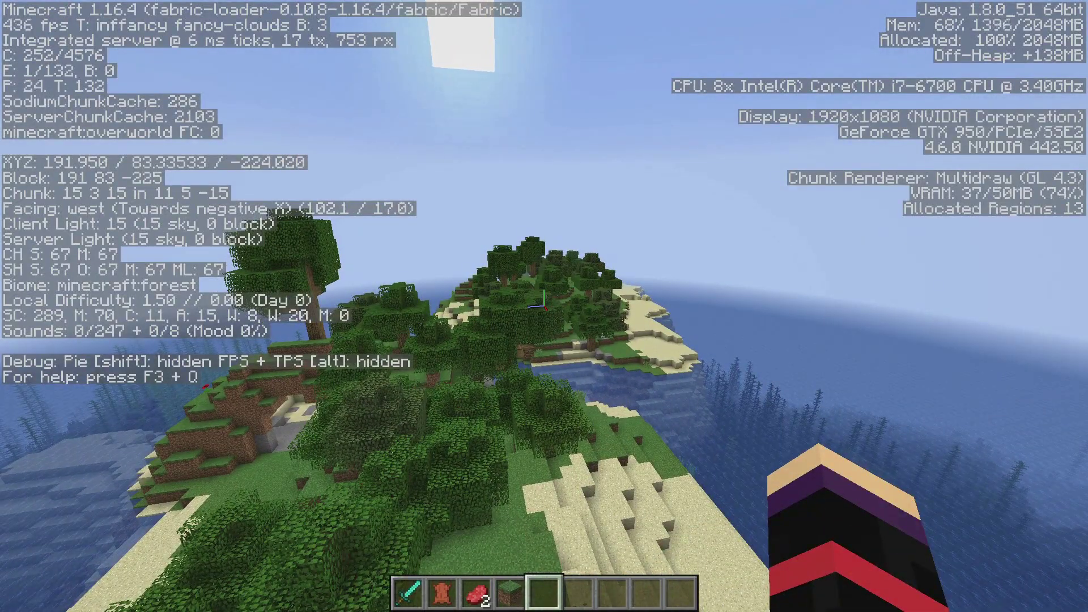
key("shift")
key("w")
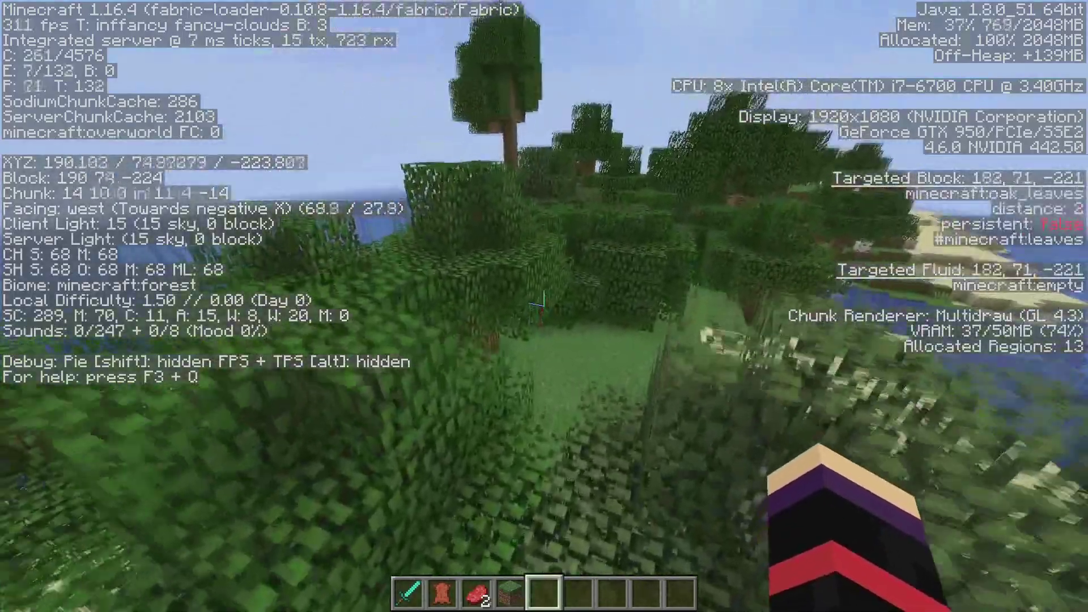
key("space")
left_click(544, 306)
key("w")
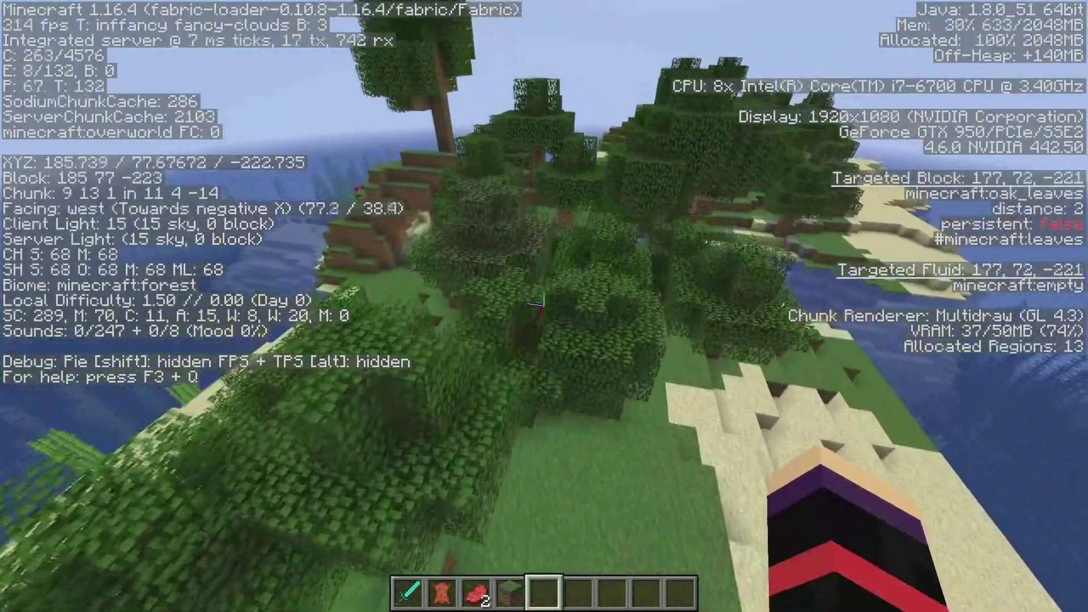
key("d")
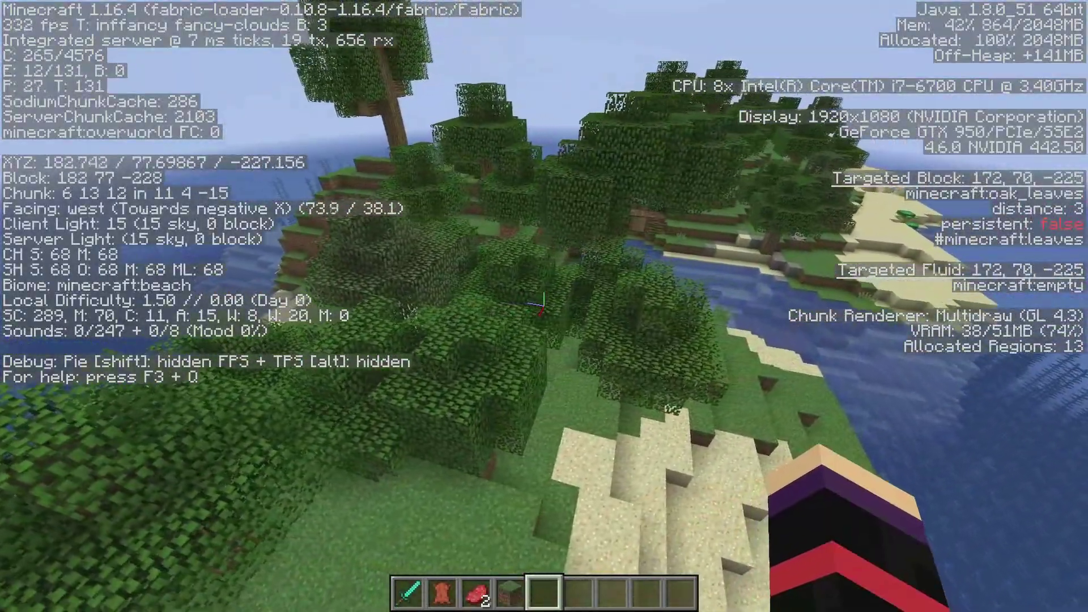
key("space")
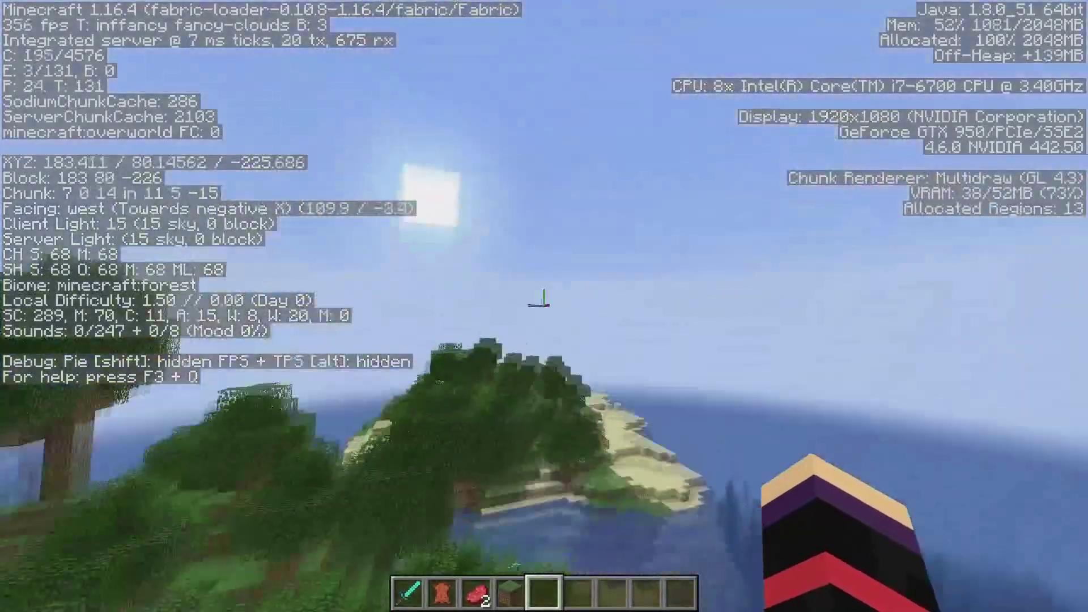
key("space")
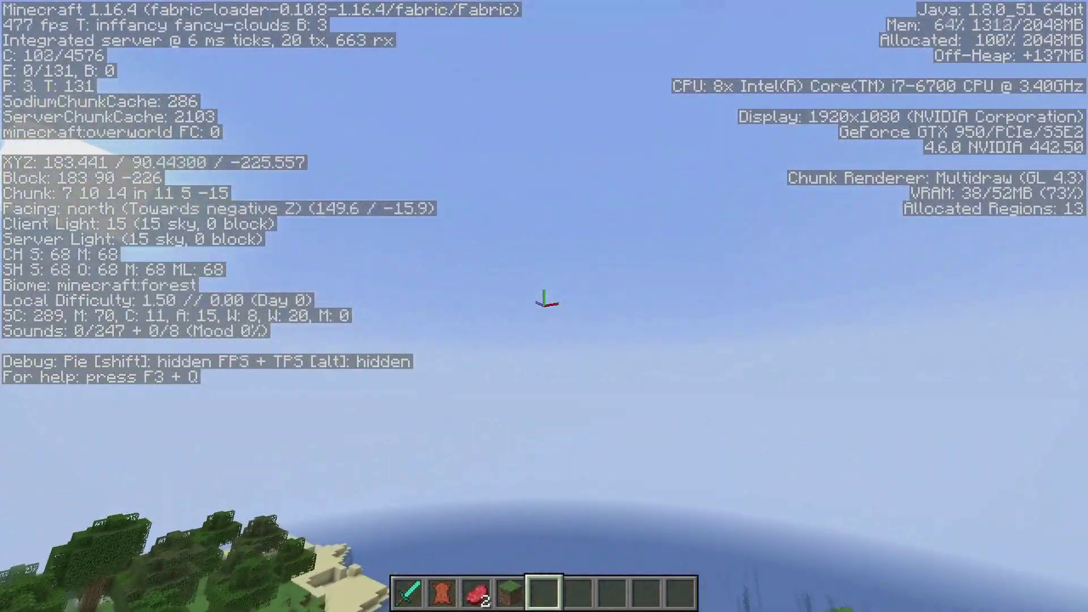
key("d")
key("space")
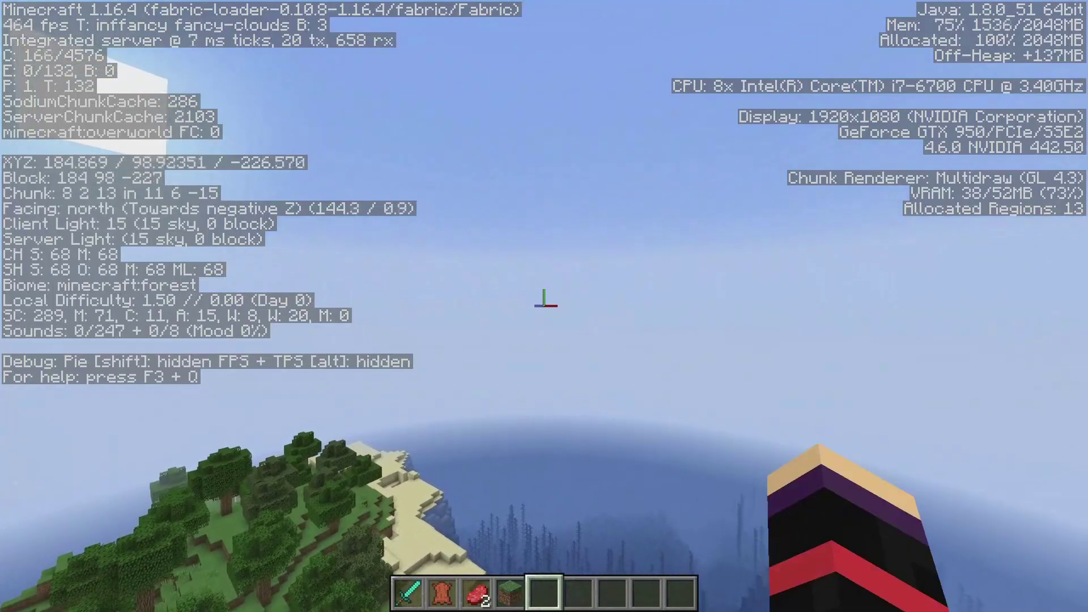
key("w")
key("d")
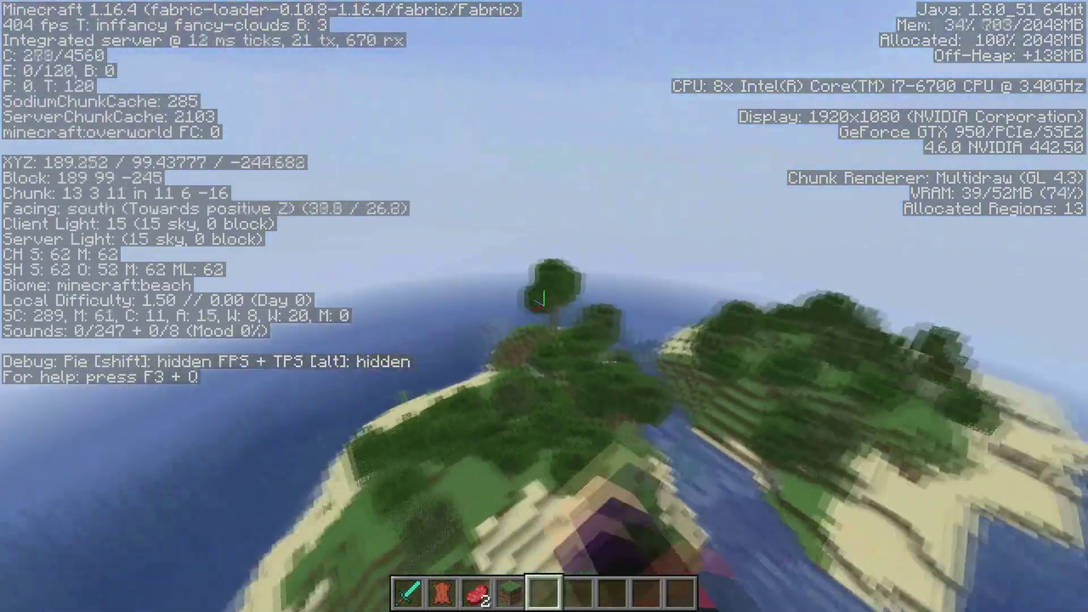
key("a")
key("w")
key("w")
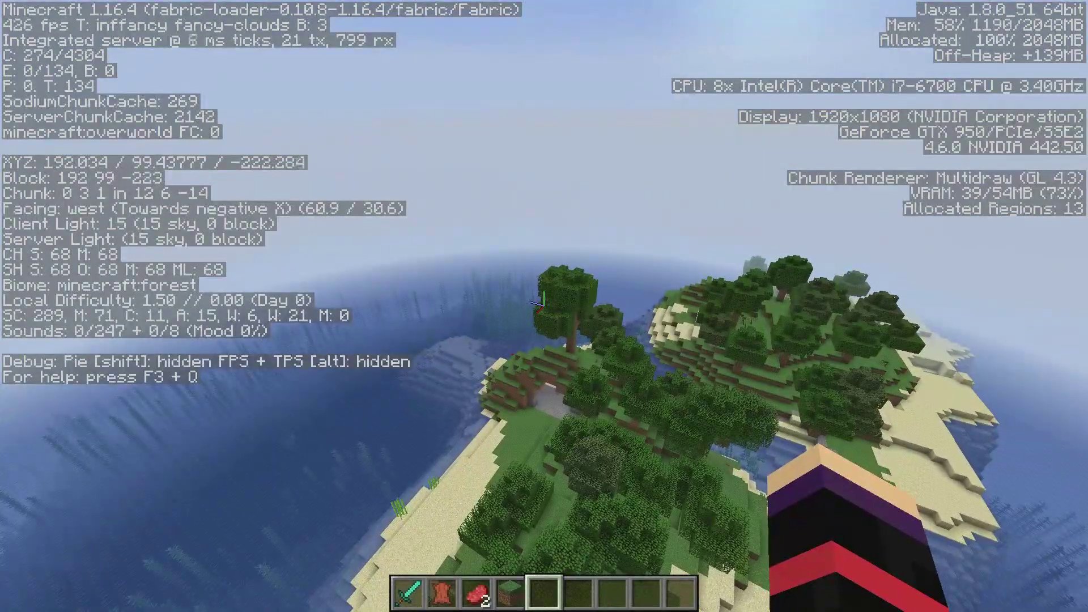
key("shift")
left_click(544, 306)
key("w")
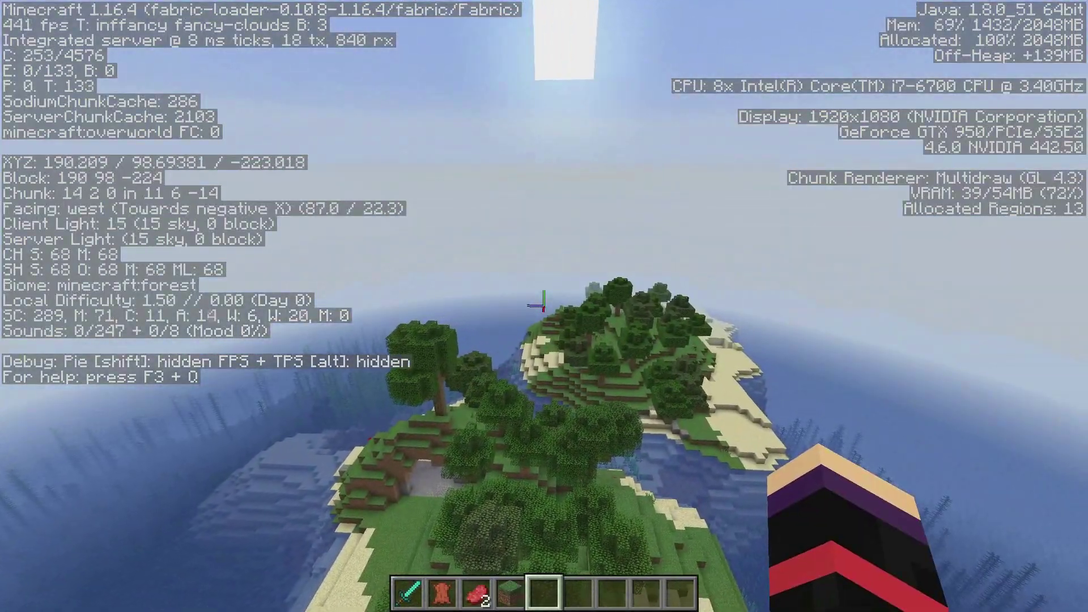
key("w")
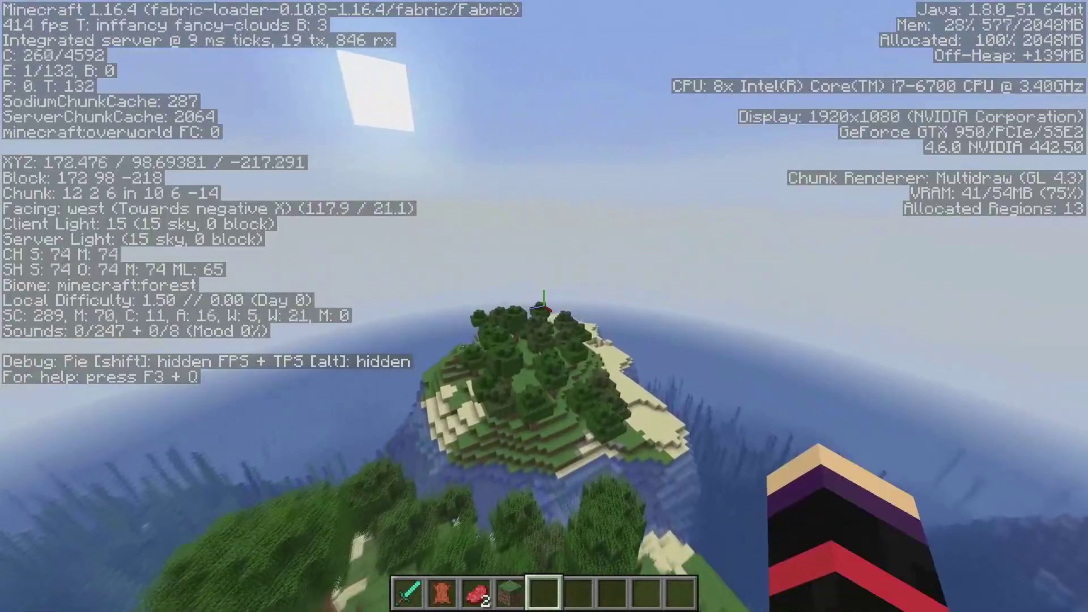
key("w")
key("a")
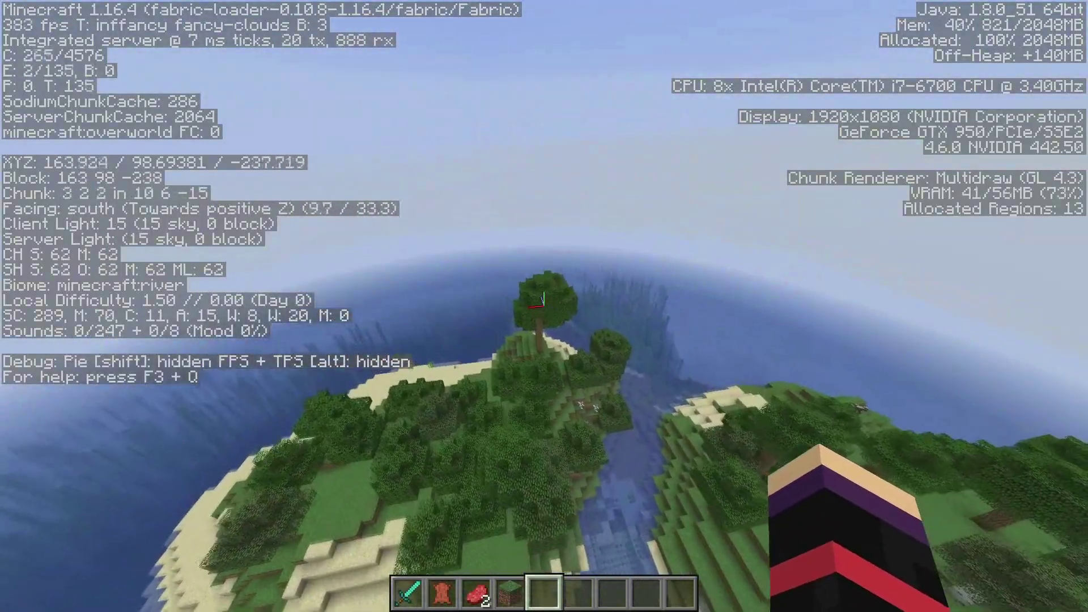
key("a")
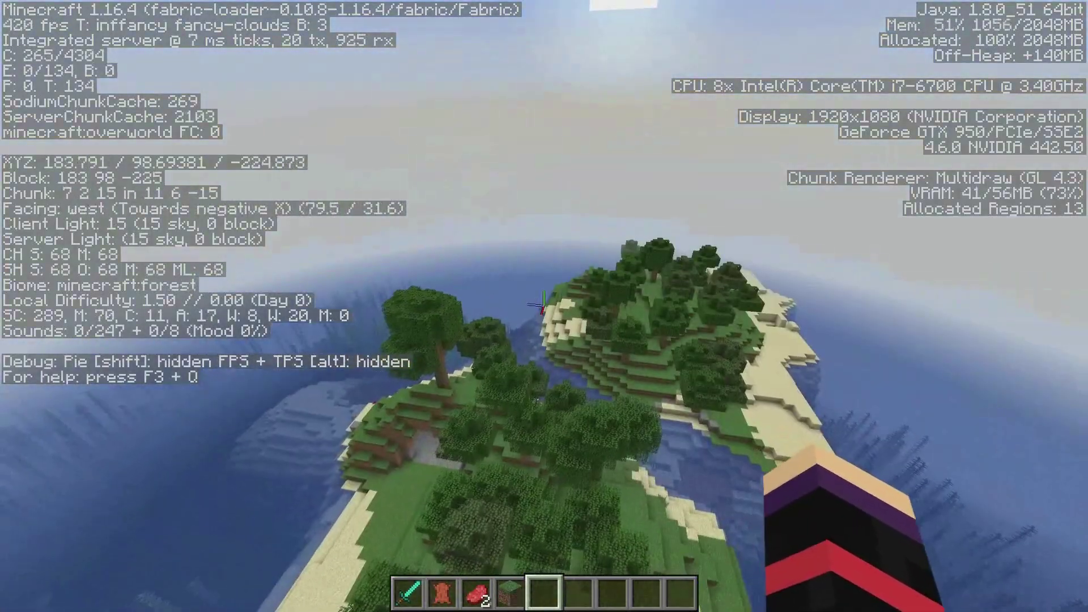
Fly over the island and cycle the camera perspectives to examine the frame rate from above in the debug overlay
key("w")
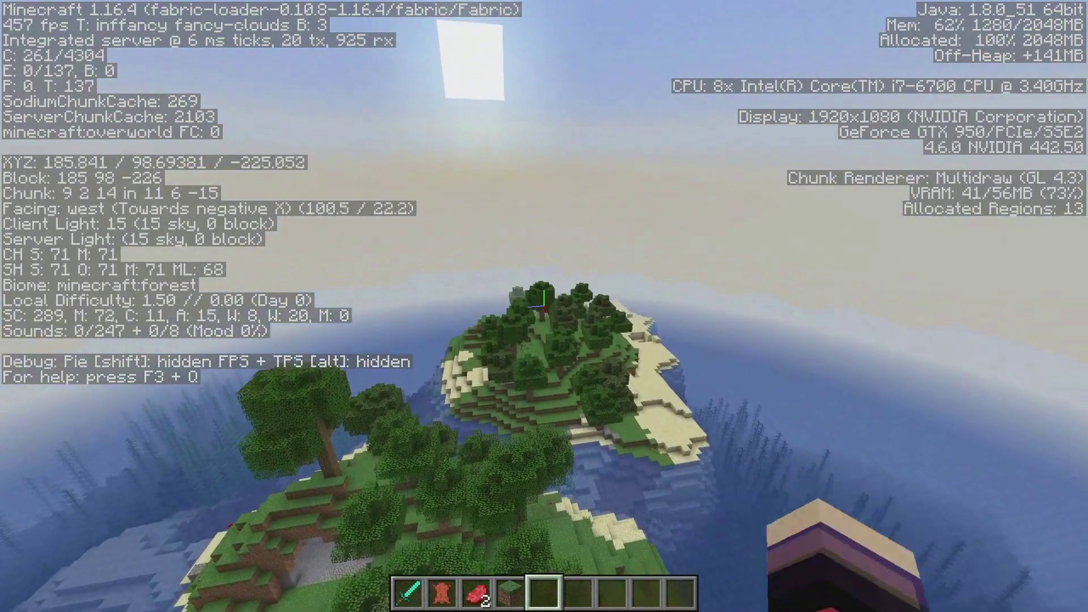
left_click(544, 306)
key("w")
key("F5")
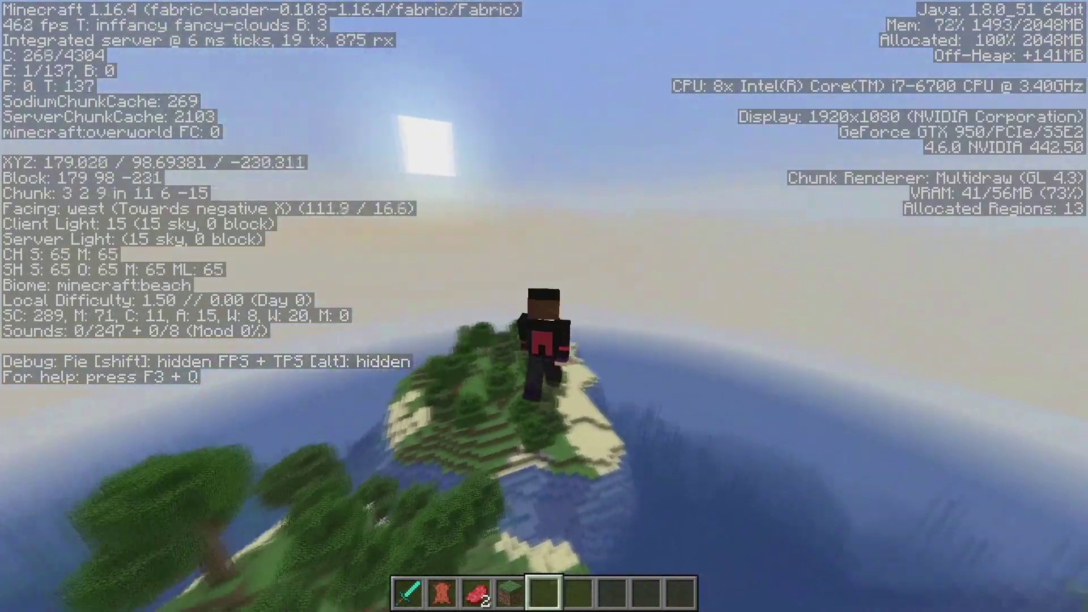
key("F5")
key("F5")
key("w")
left_click(544, 306)
left_click(544, 306)
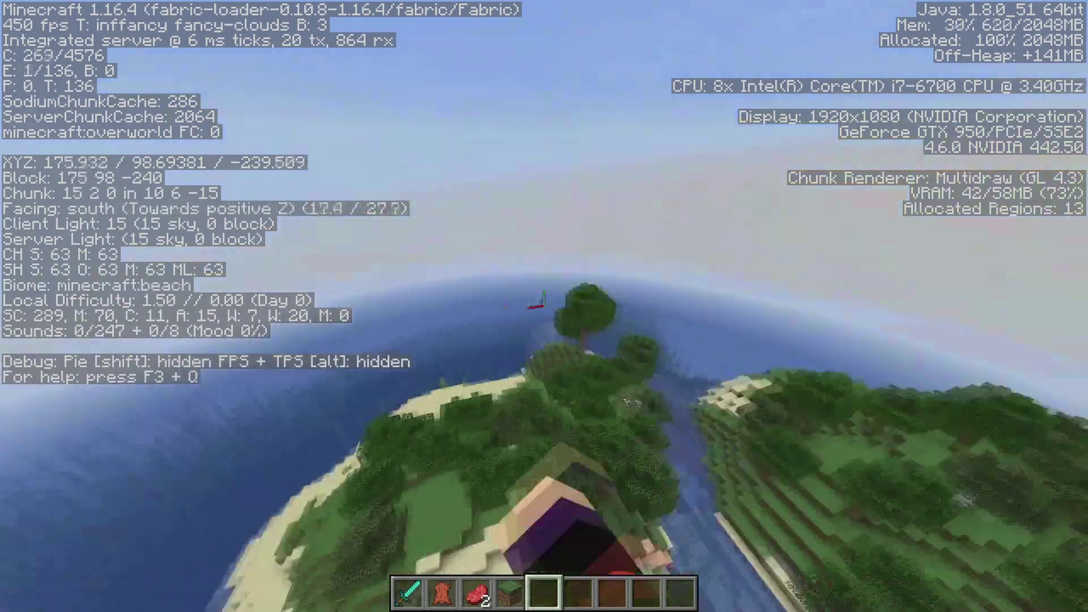
key("w")
key("shift")
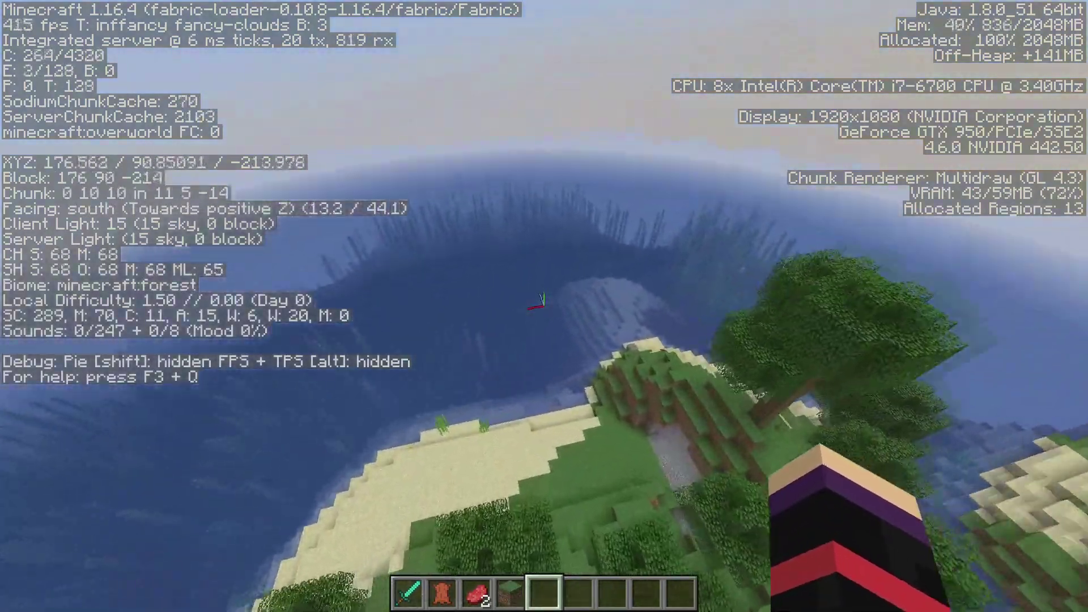
Land on the beach and run along the island's shore to examine the frame rate at ground level
key("w")
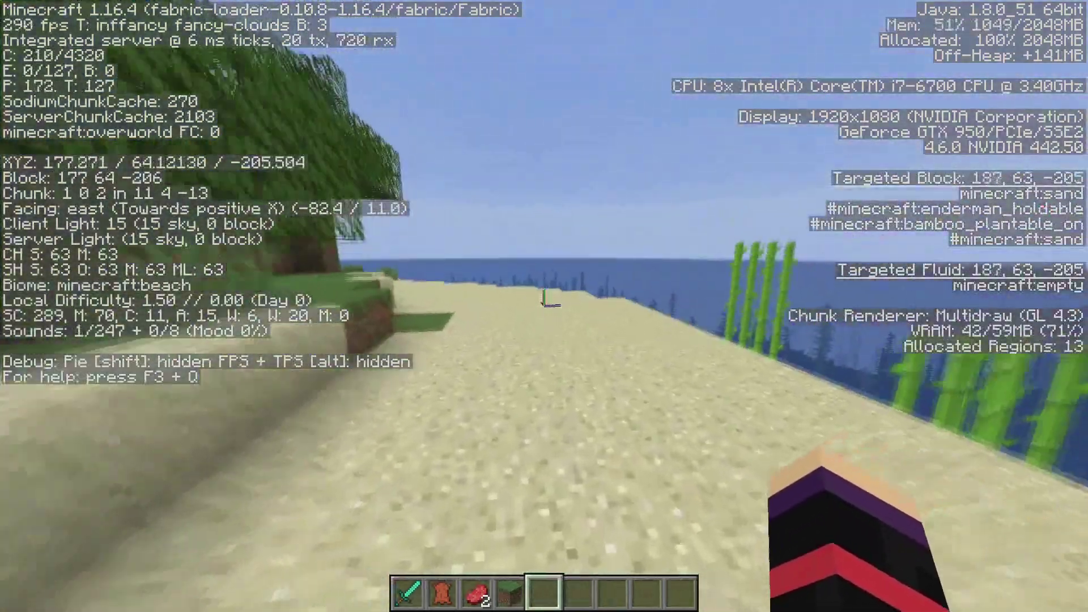
key("space")
key("w")
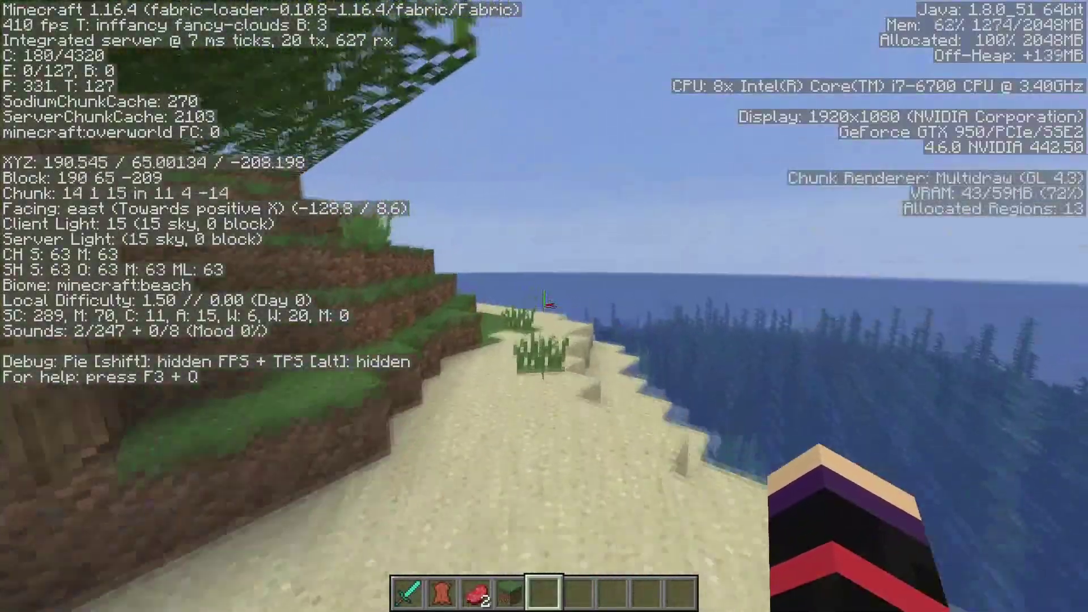
key("w")
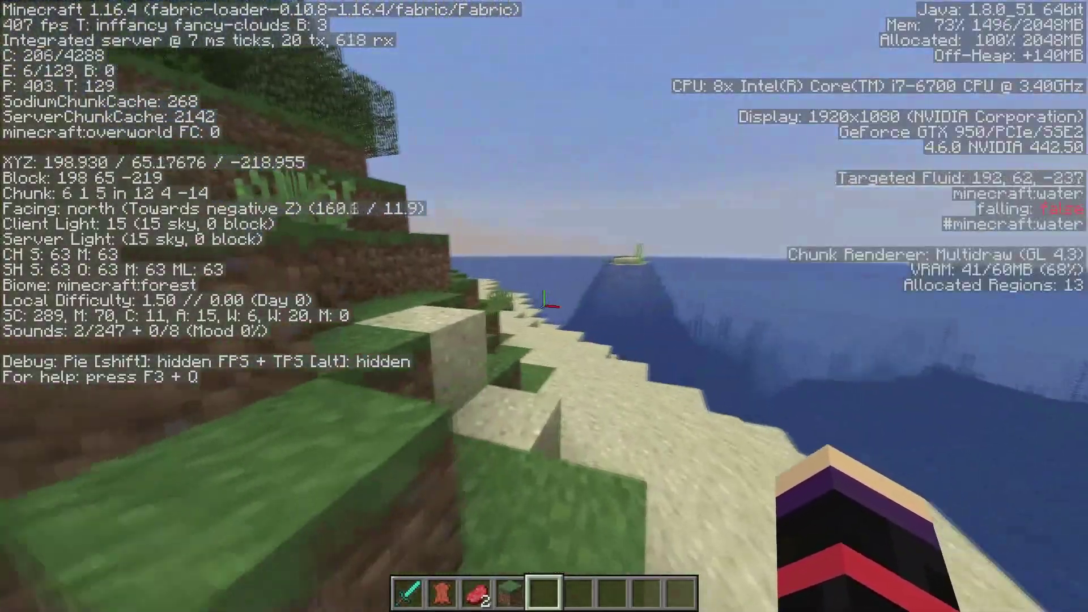
key("w")
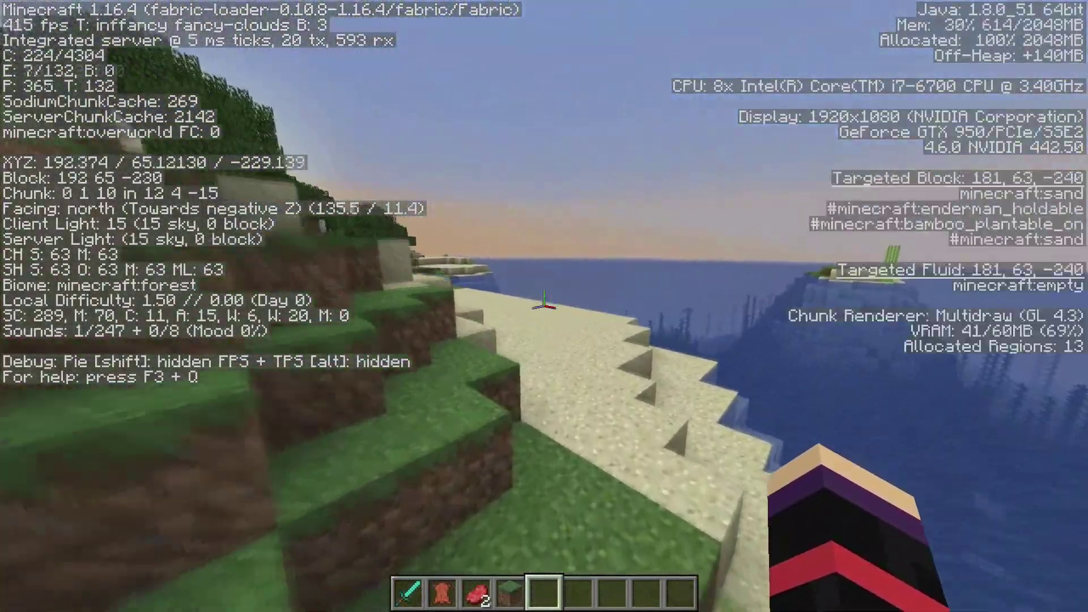
key("w")
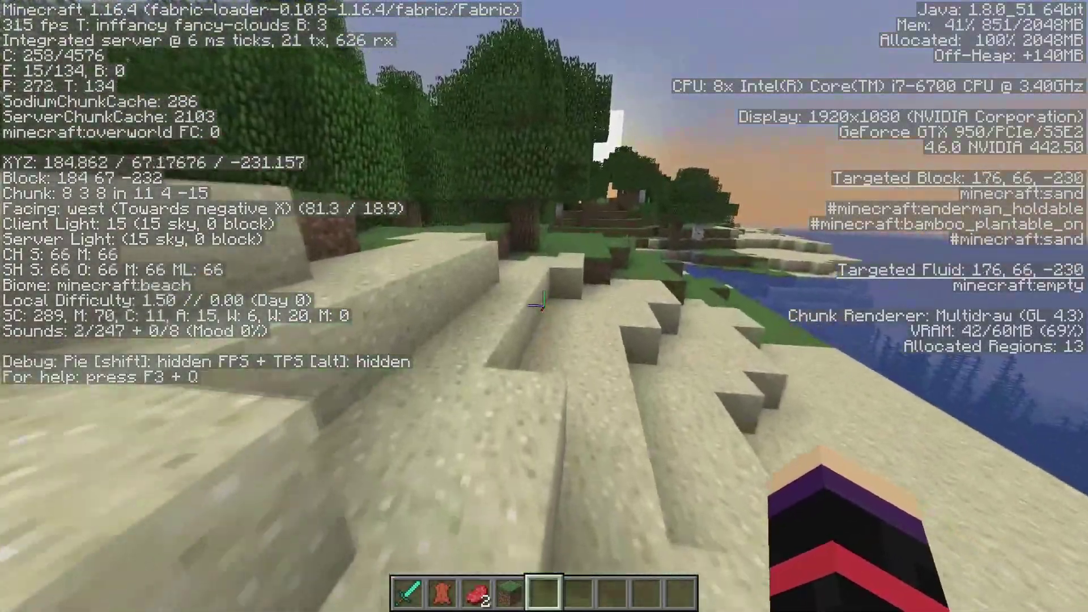
key("w")
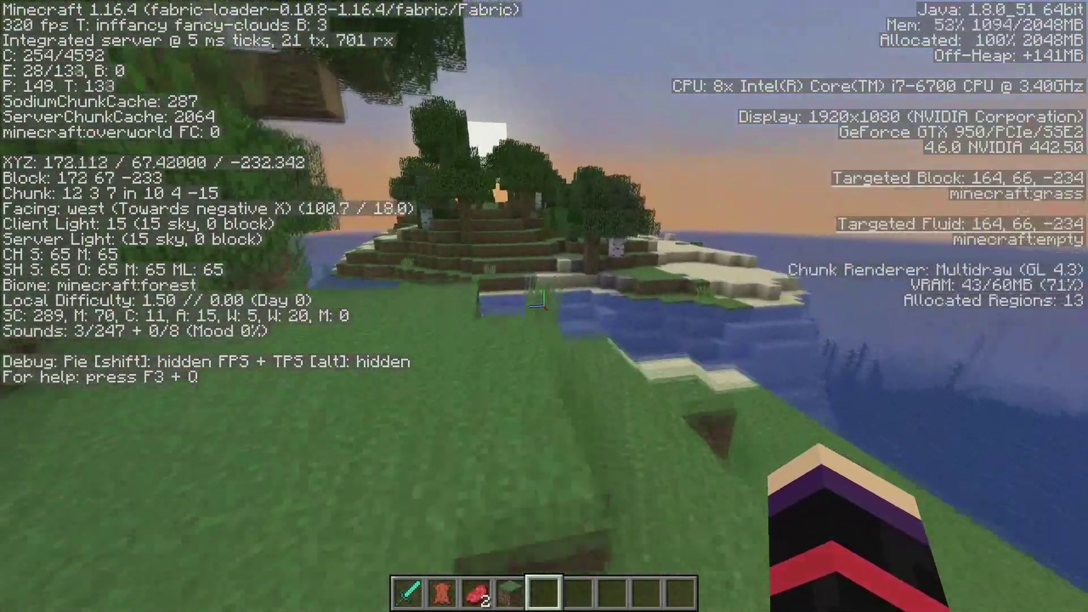
key("w")
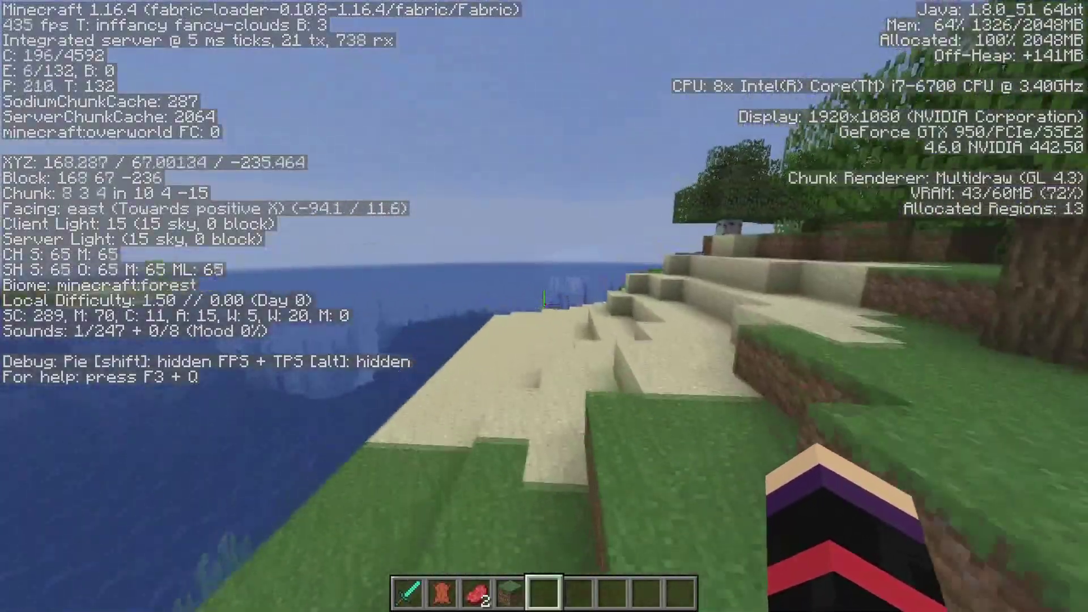
key("w")
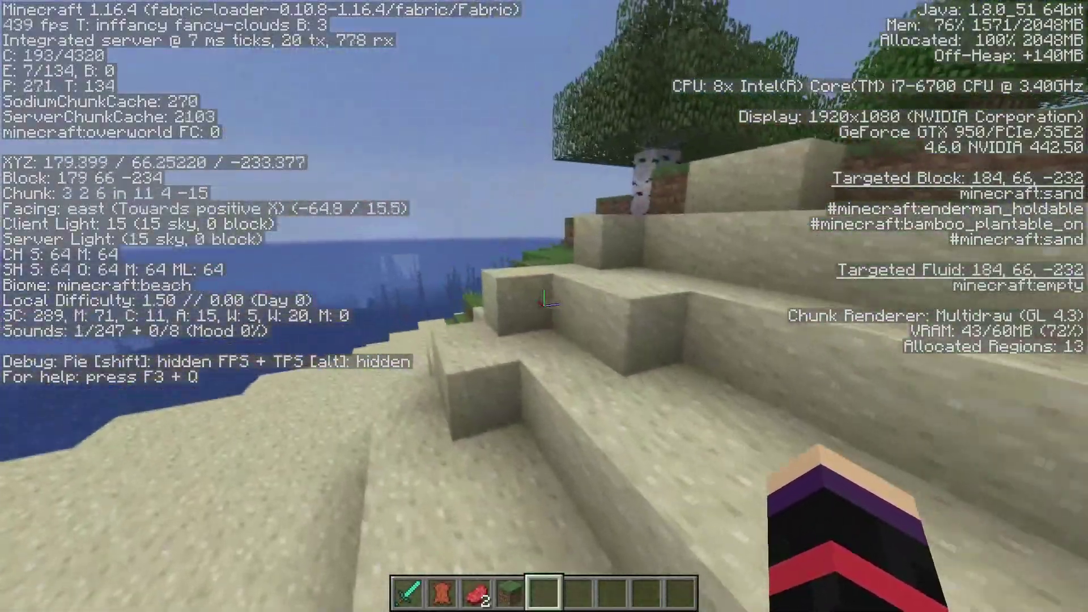
key("w")
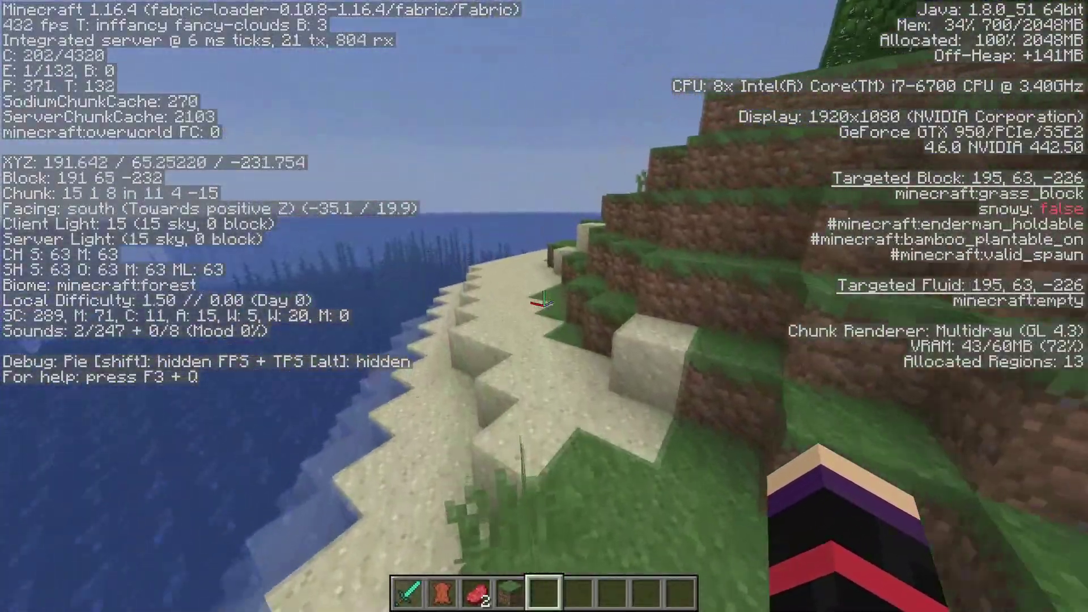
key("w")
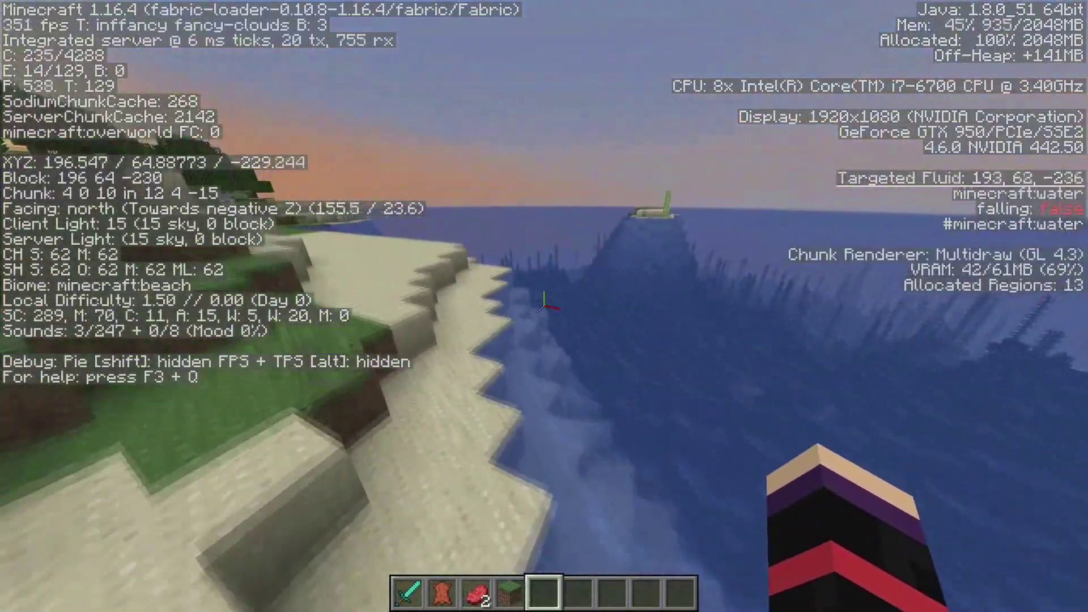
Cycle the camera perspectives back to first person and fly above the trees to check the frame rate at sunset
key("w")
key("F5")
key("F5")
key("F5")
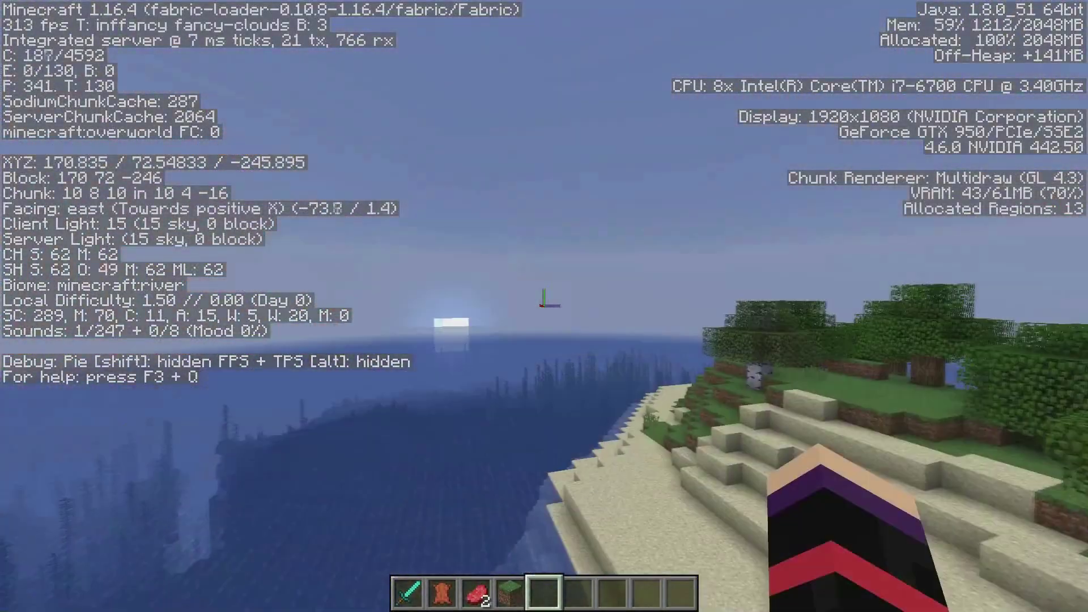
key("w")
key("space")
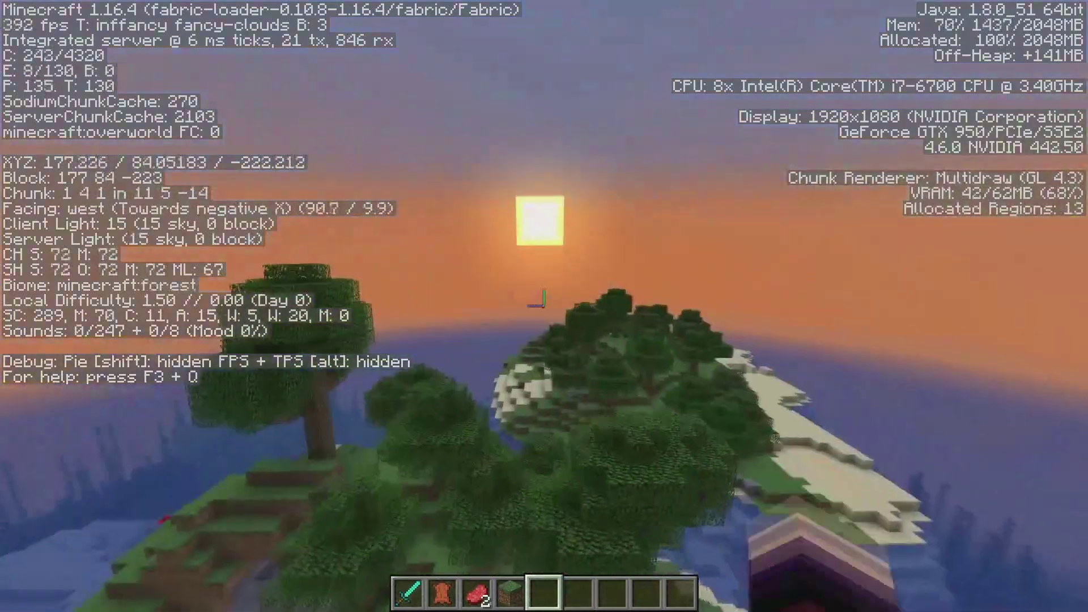
key("w")
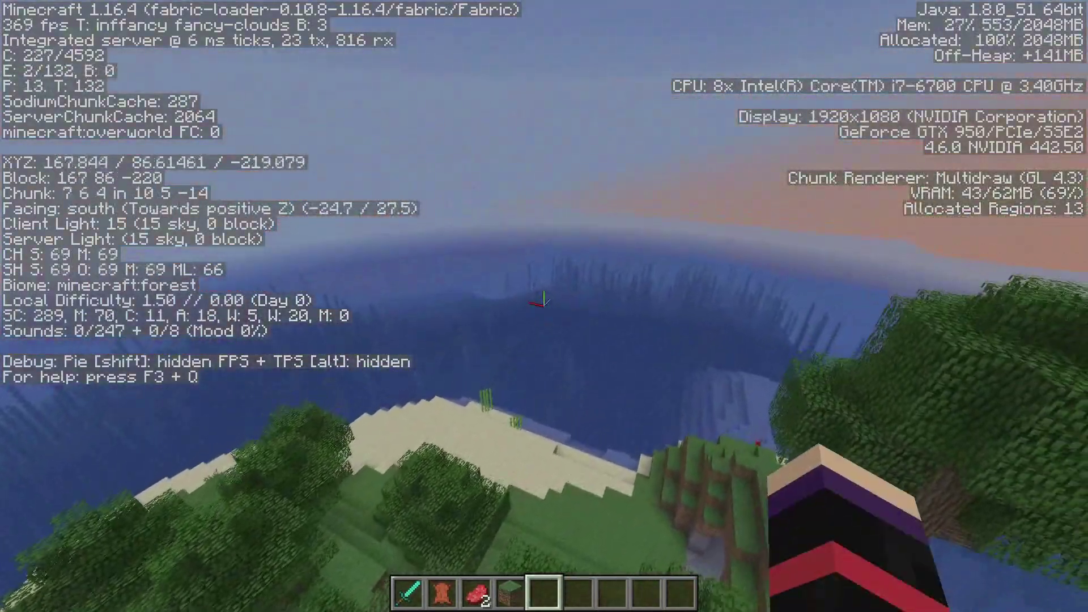
key("w")
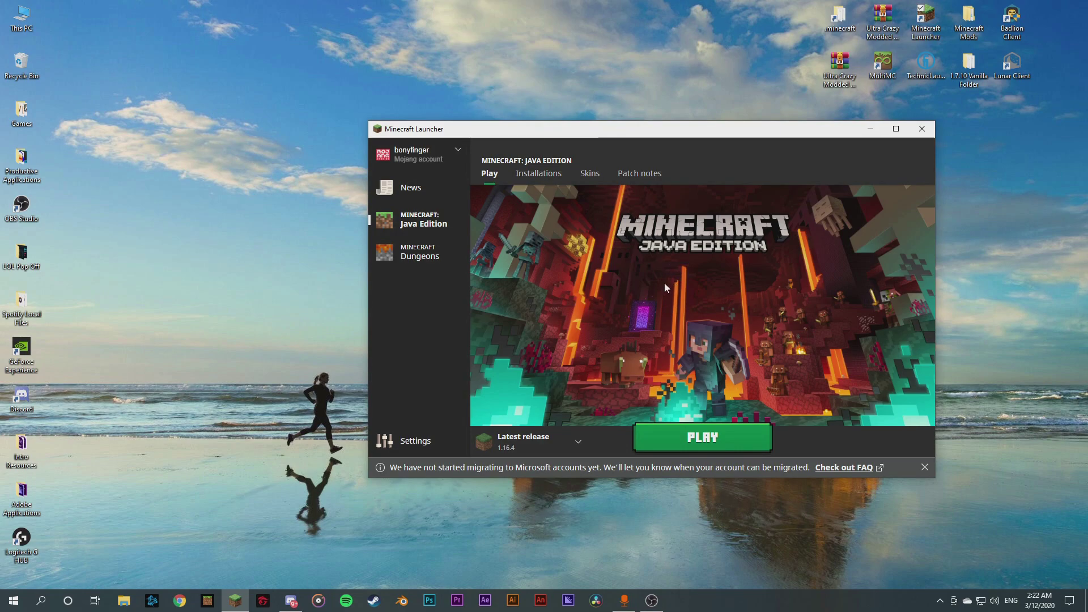
In Minecraft Launcher, open the fabric-loader-1.16.4 installation for editing and expand its additional options to show the JVM arguments
left_click_drag(659, 136, 624, 119)
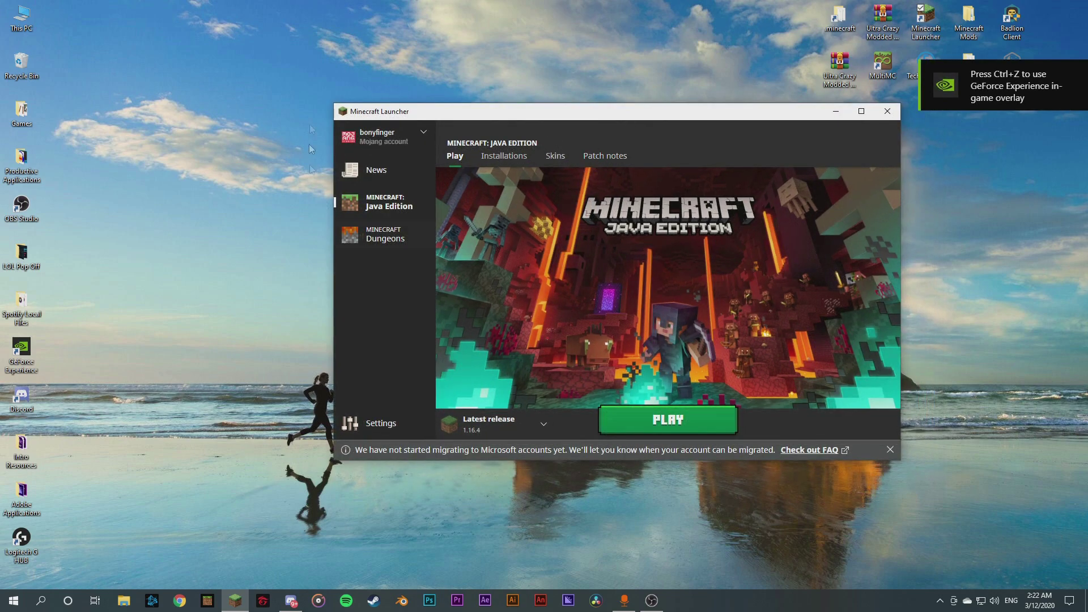
left_click(501, 158)
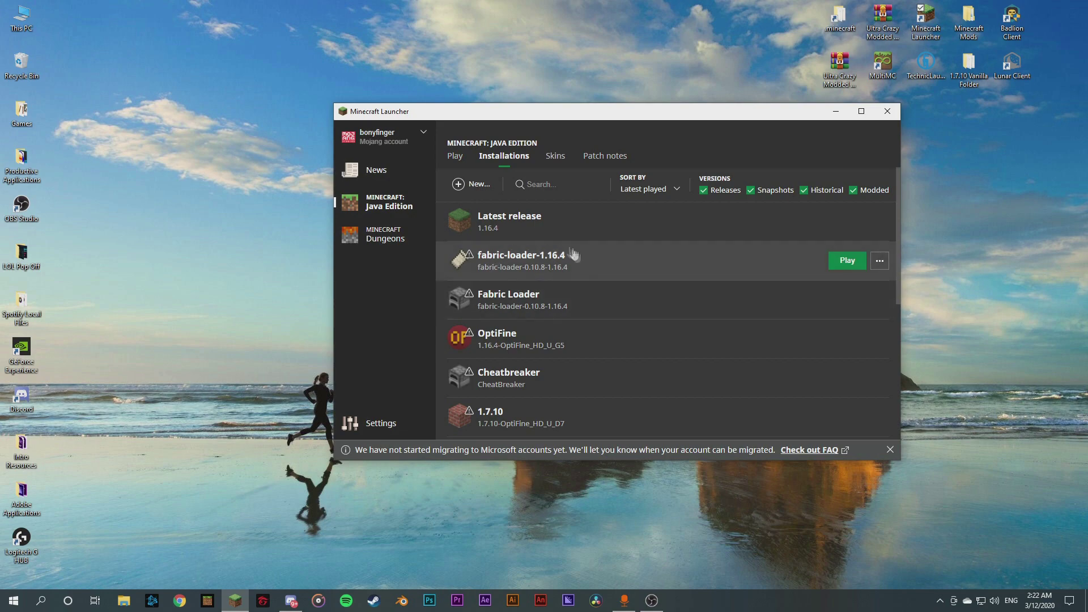
left_click(573, 260)
left_click_drag(661, 119, 602, 91)
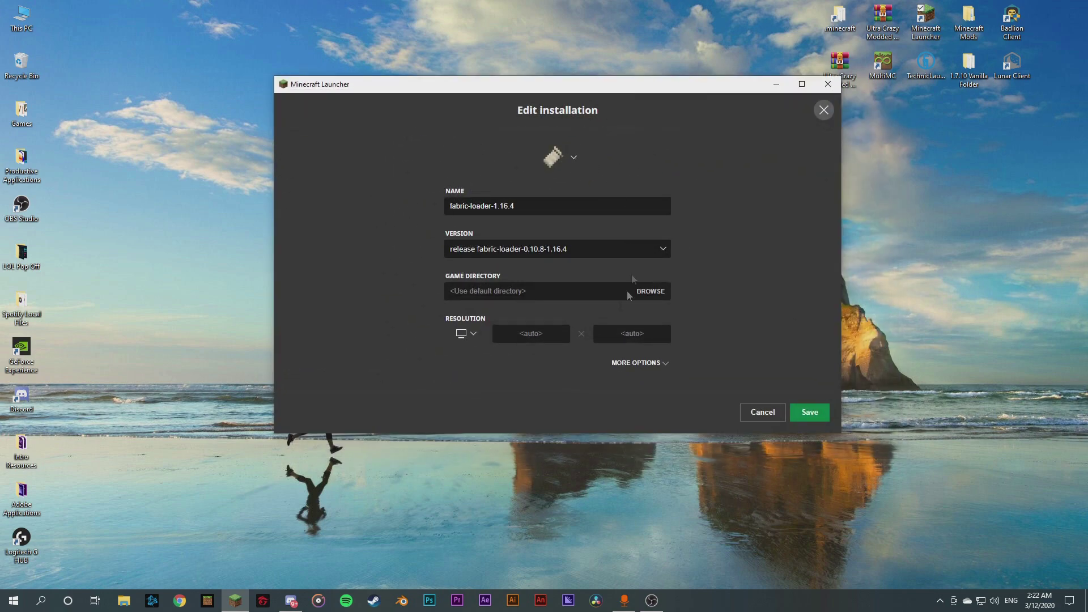
left_click(639, 363)
scroll(536, 348, "down", 2)
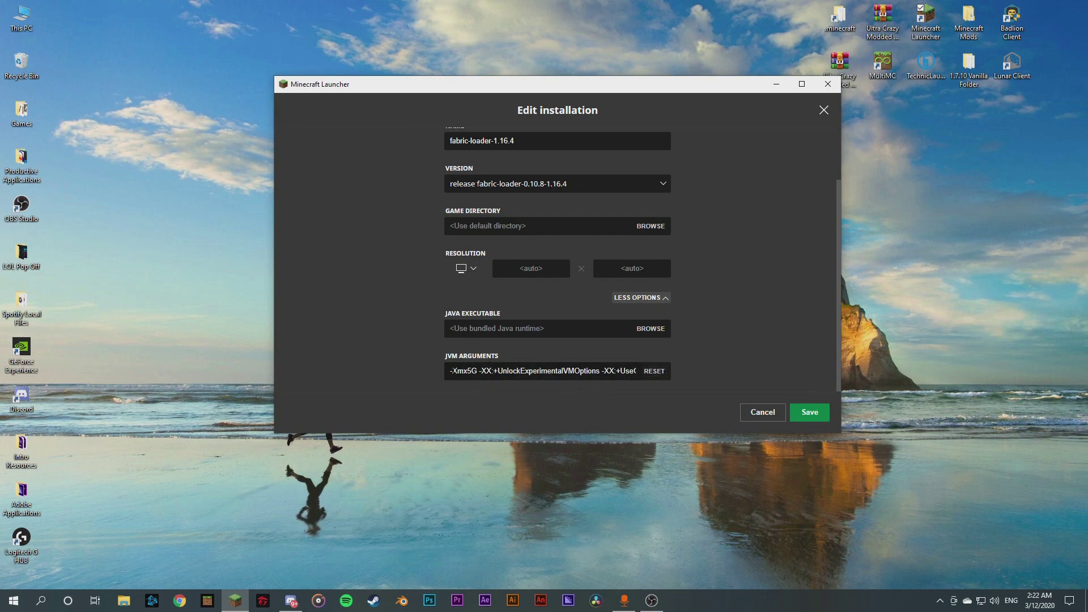
Try 2G and 3G as the maximum memory in the JVM arguments, ending with -Xmx5G
left_click_drag(452, 371, 463, 371)
left_click(481, 371)
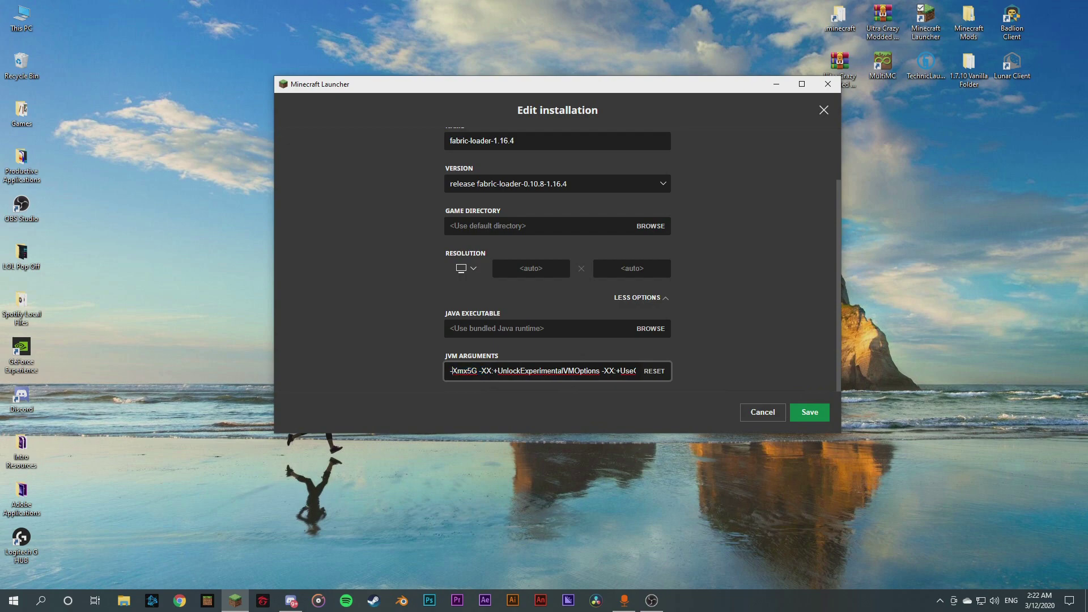
left_click(474, 371)
key("BackSpace")
type("2")
key("BackSpace")
type("5")
key("BackSpace")
type("3")
key("BackSpace")
type("5")
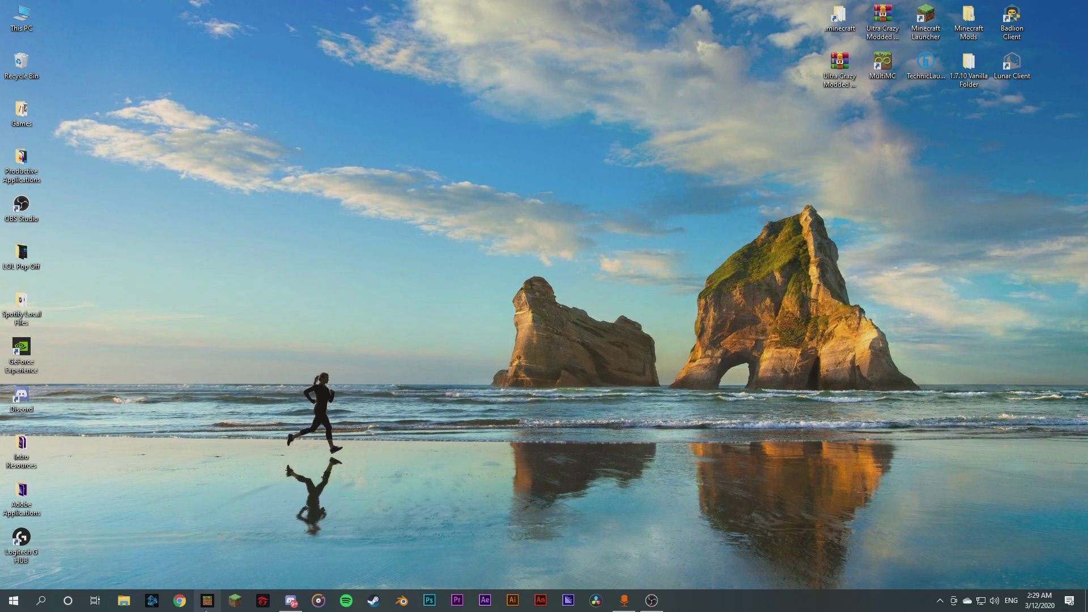
Switch to Chrome, search Google for optifine, and show all versions on the OptiFine site's downloads page
left_click(191, 605)
type("optifine")
key("Return")
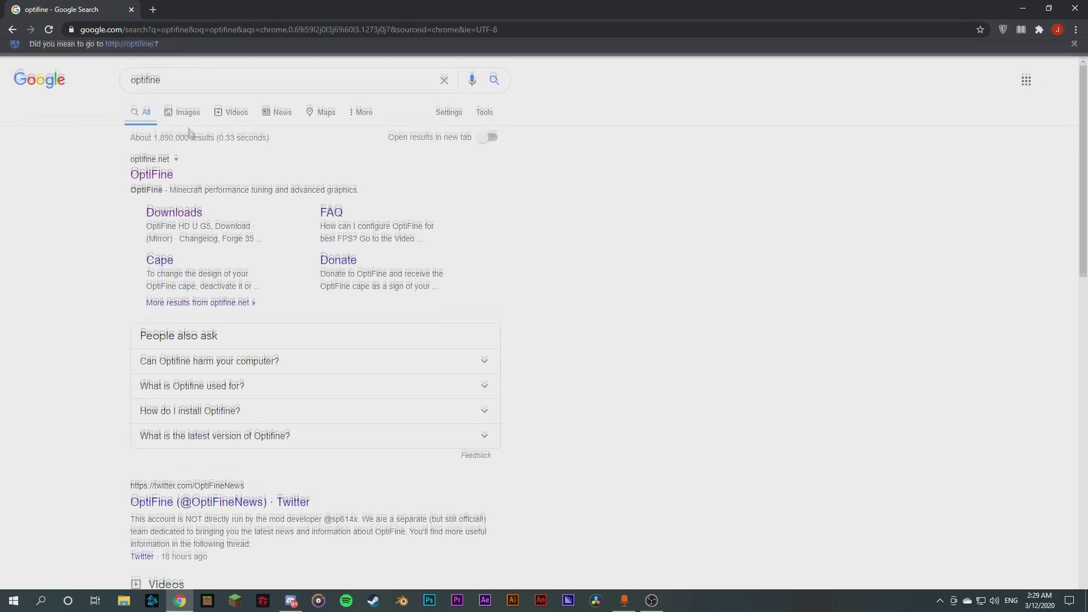
left_click(170, 187)
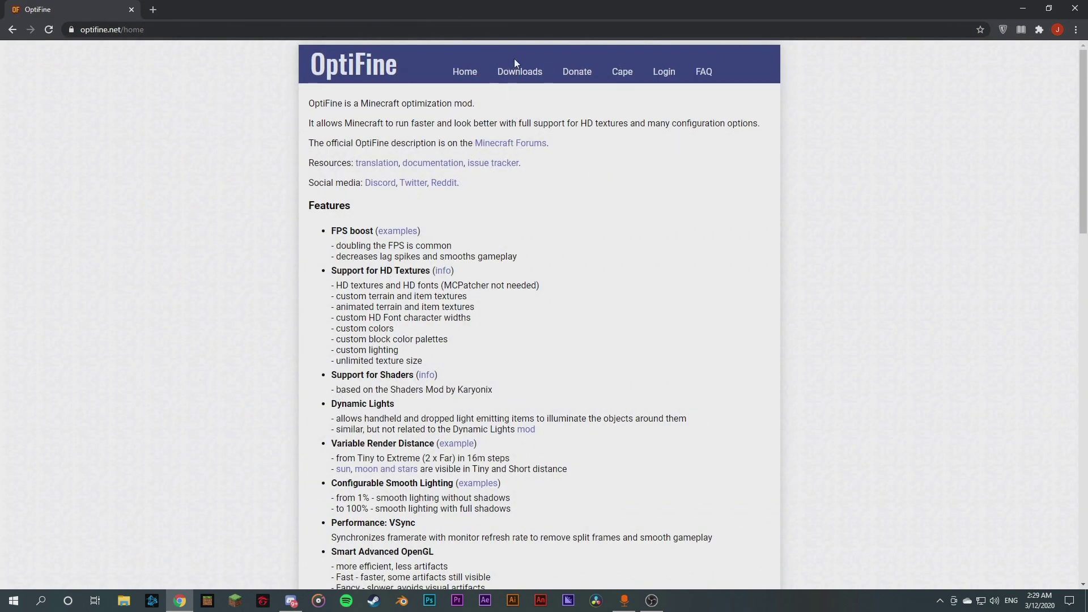
left_click(520, 72)
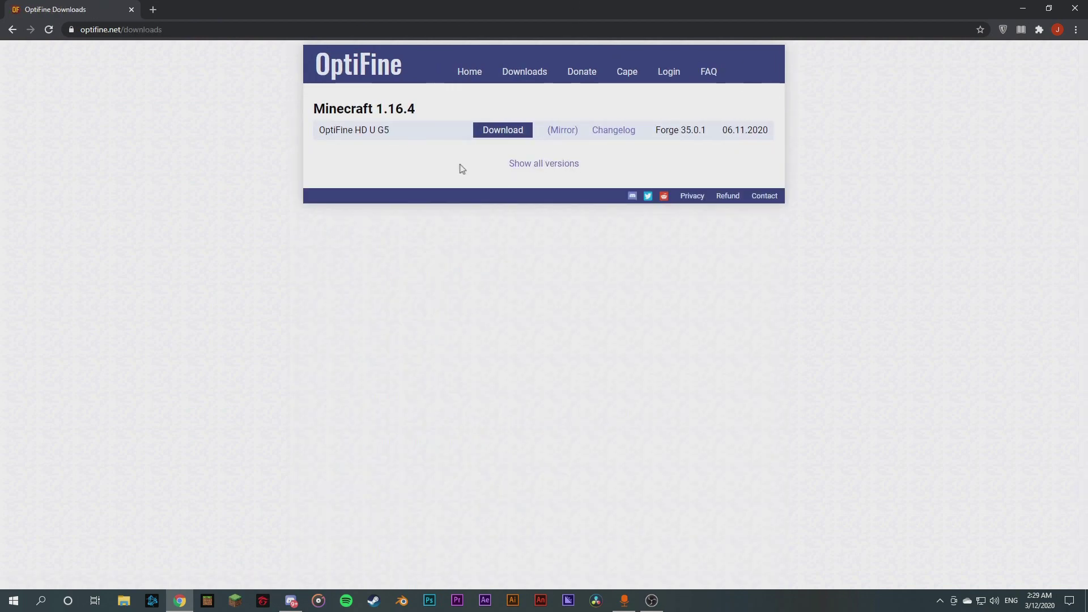
left_click(543, 164)
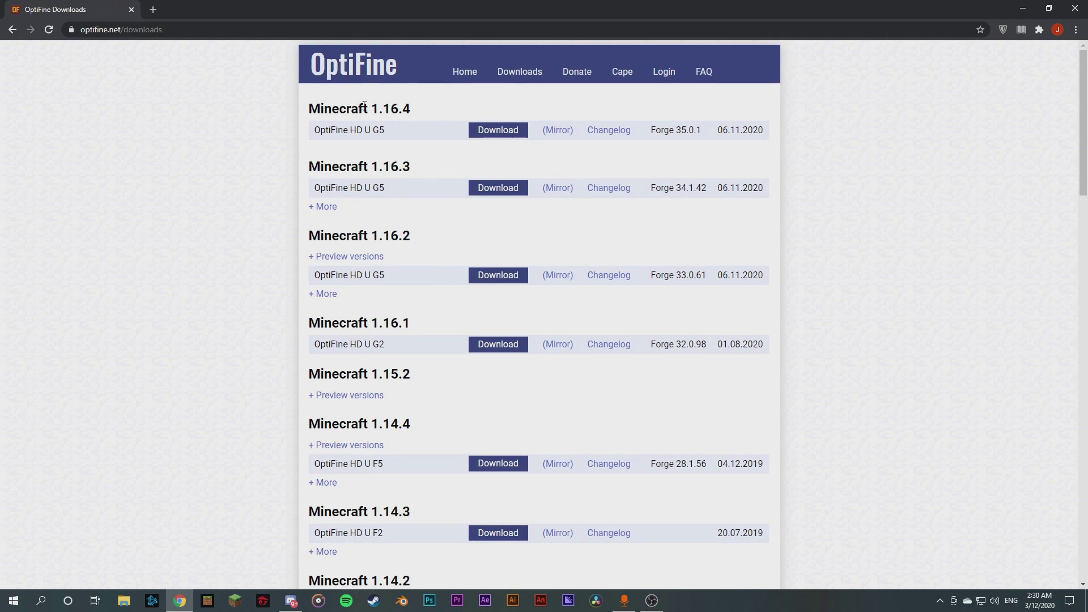
Look through the Minecraft versions, download OptiFine HD U L5 for Minecraft 1.8.9 past the advertisement, and keep the jar file
left_click_drag(311, 104, 420, 106)
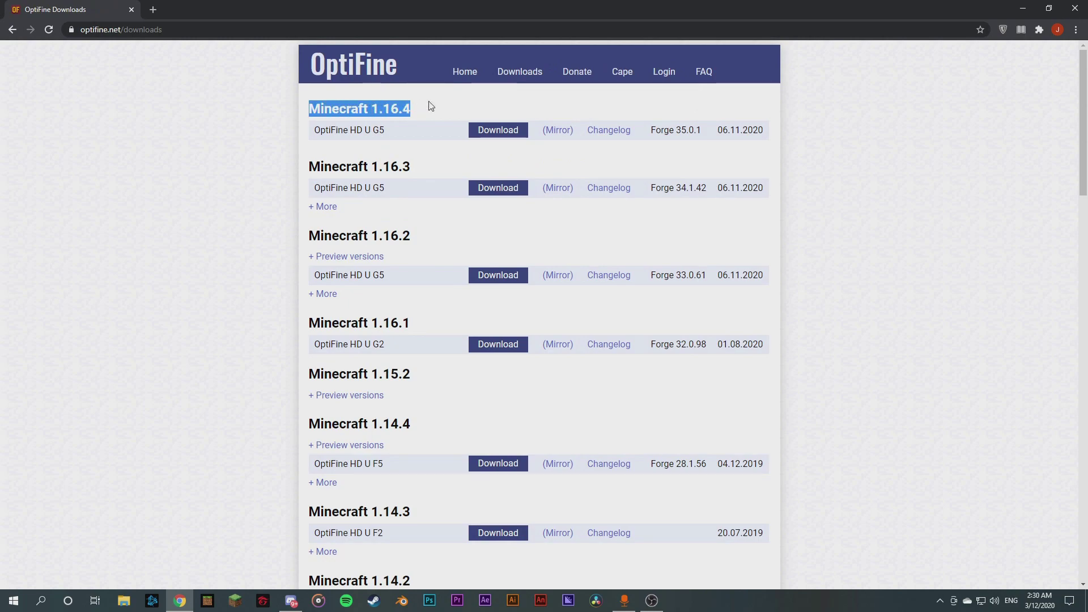
left_click(430, 106)
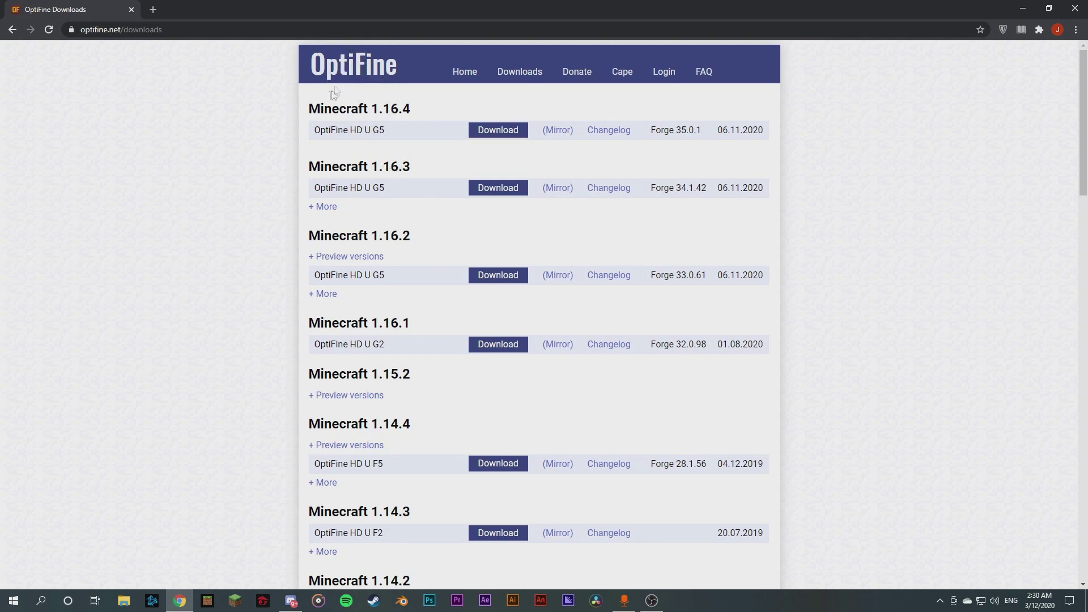
scroll(374, 226, "down", 20)
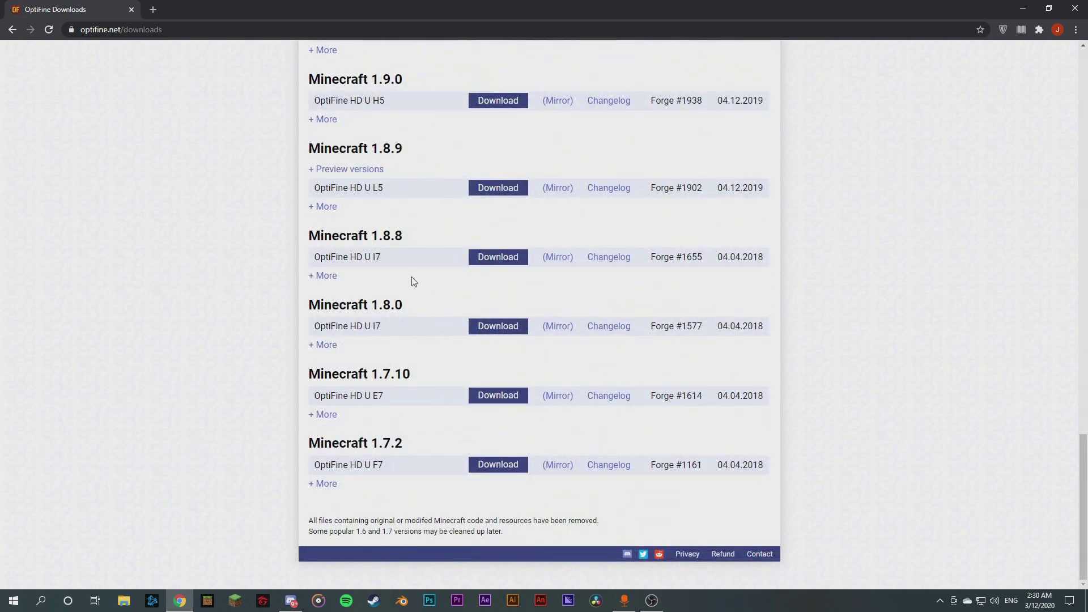
scroll(351, 316, "up", 2)
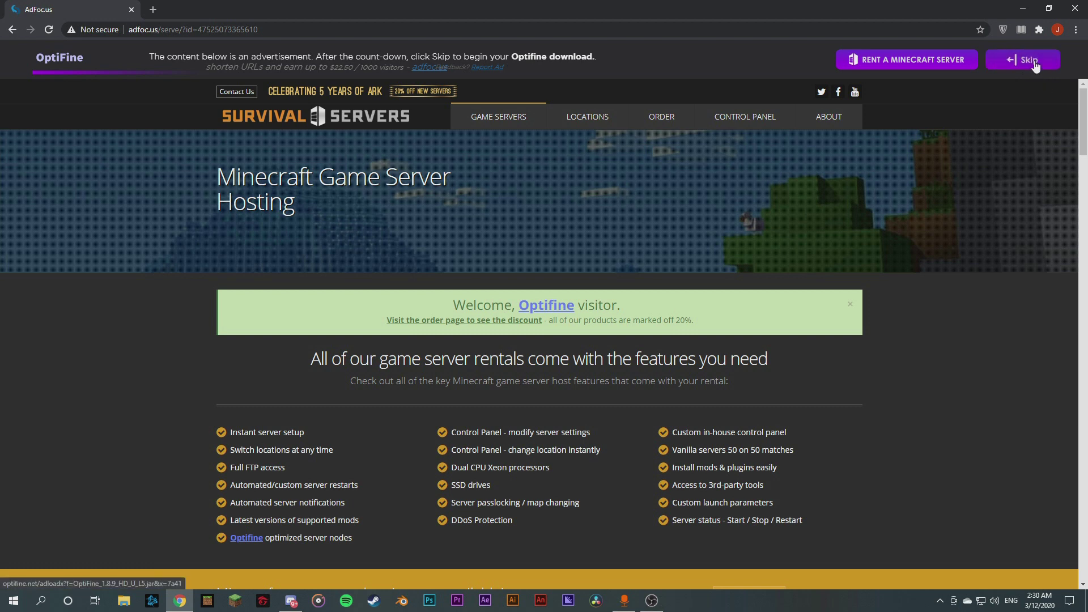
left_click(1028, 60)
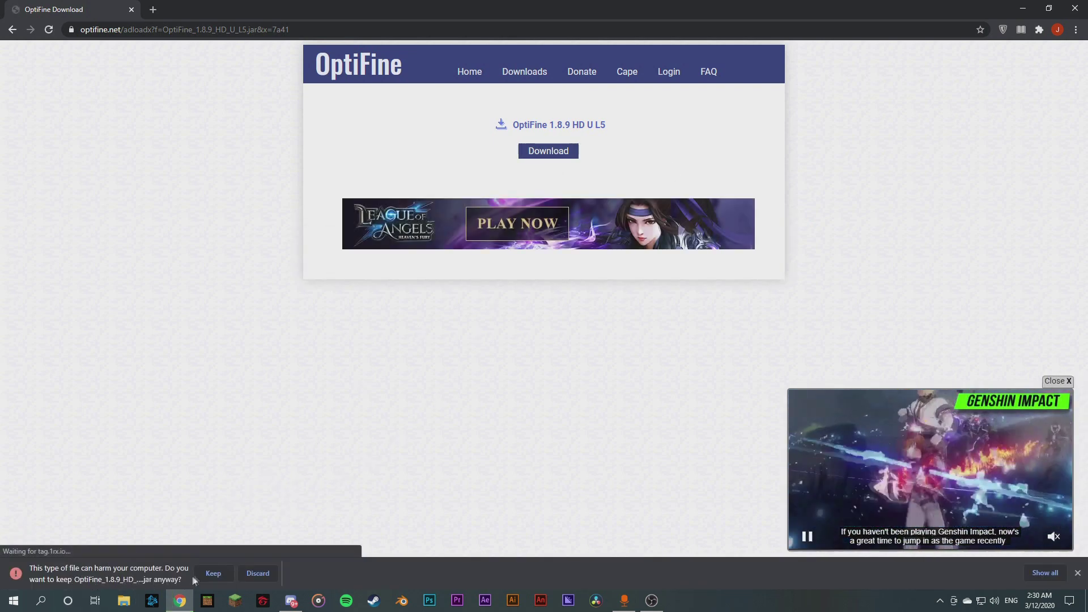
left_click(207, 575)
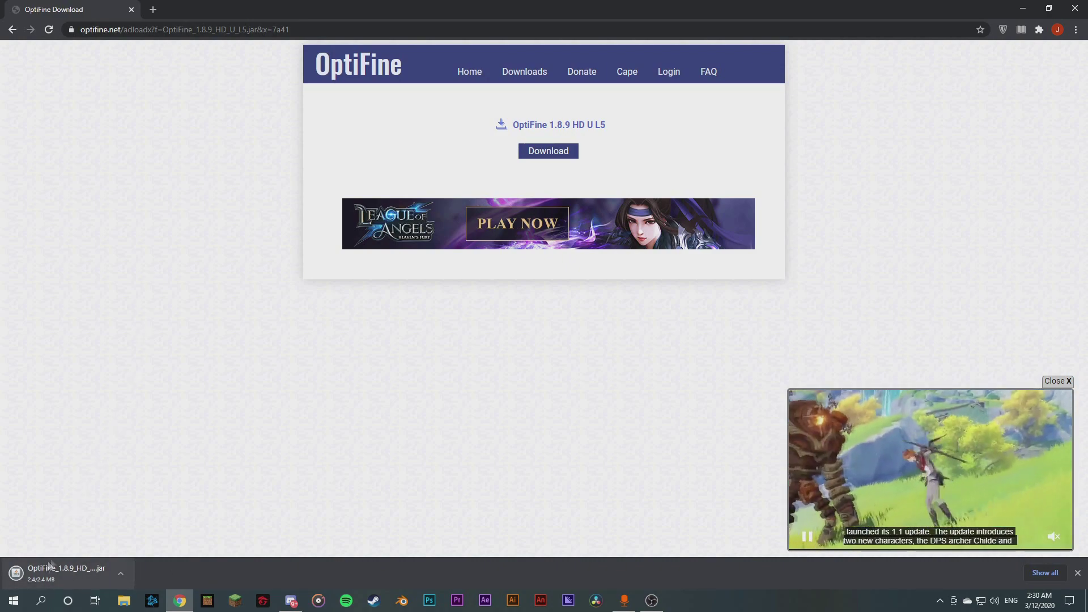
left_click(94, 564)
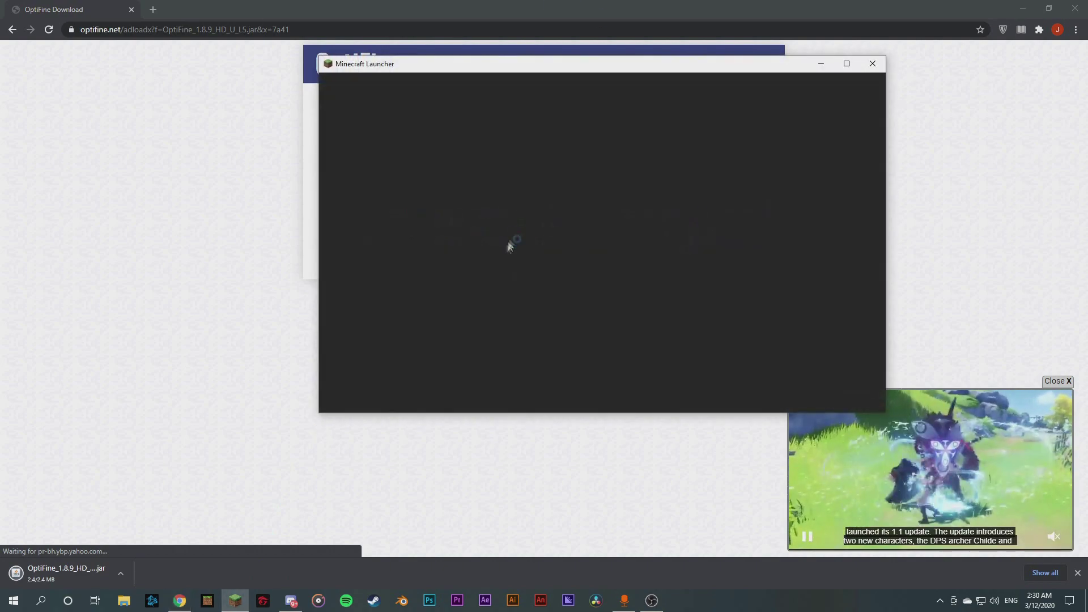
Launch version 1.8.9 from Minecraft Launcher and install OptiFine HD Ultra L5 for Minecraft 1.8.9 with the downloaded installer
left_click_drag(570, 64, 631, 85)
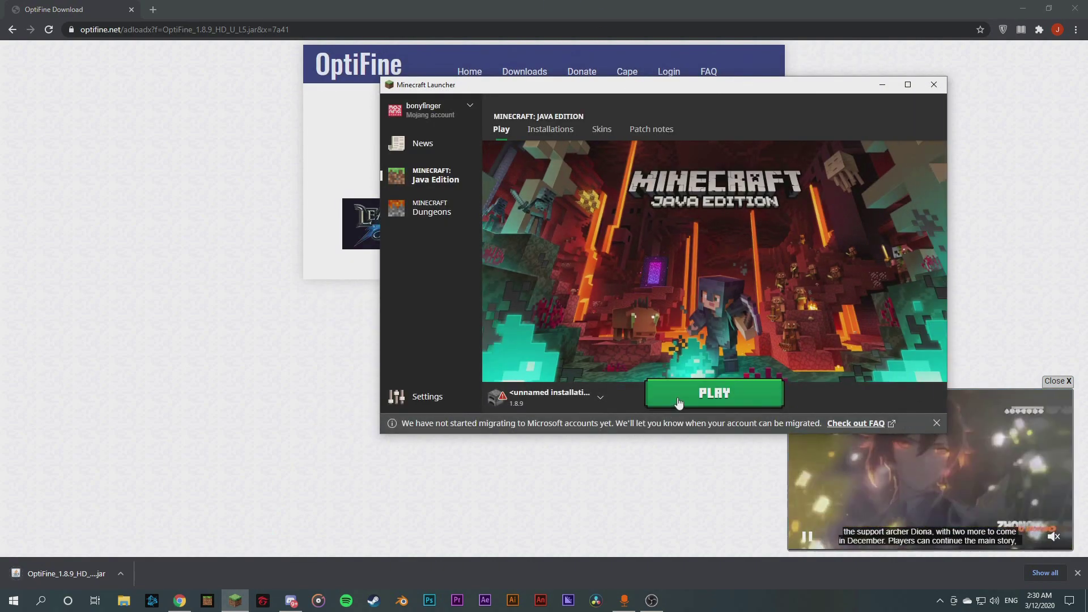
left_click(735, 406)
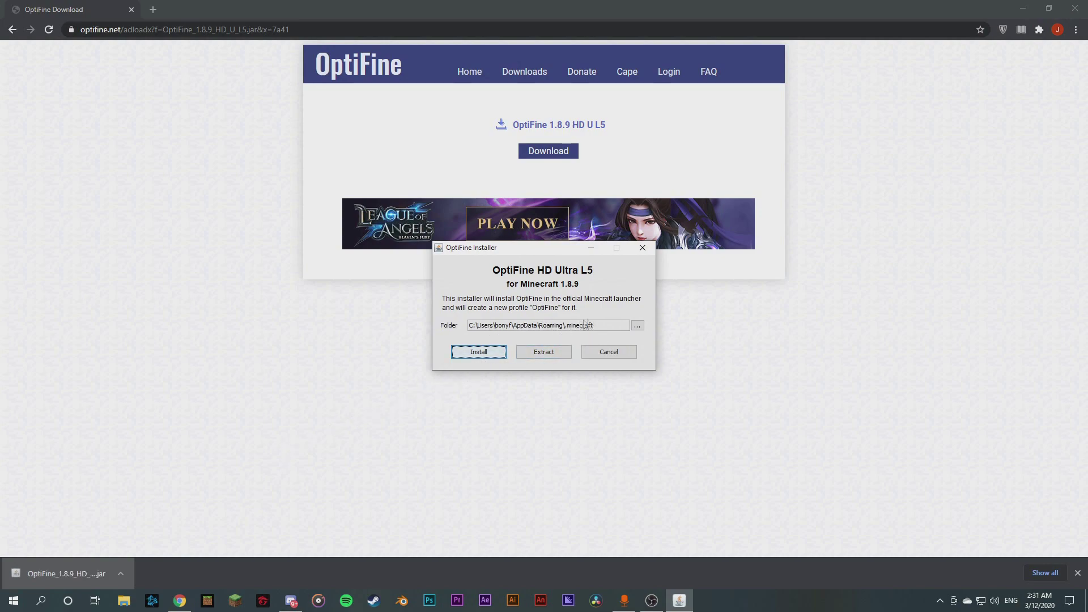
left_click(495, 353)
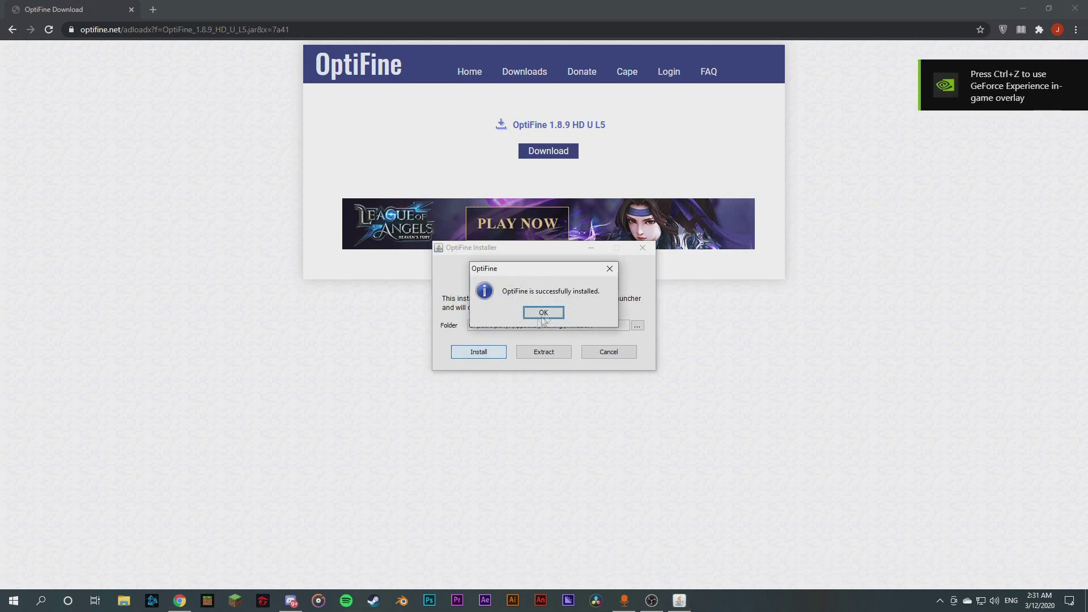
left_click(544, 314)
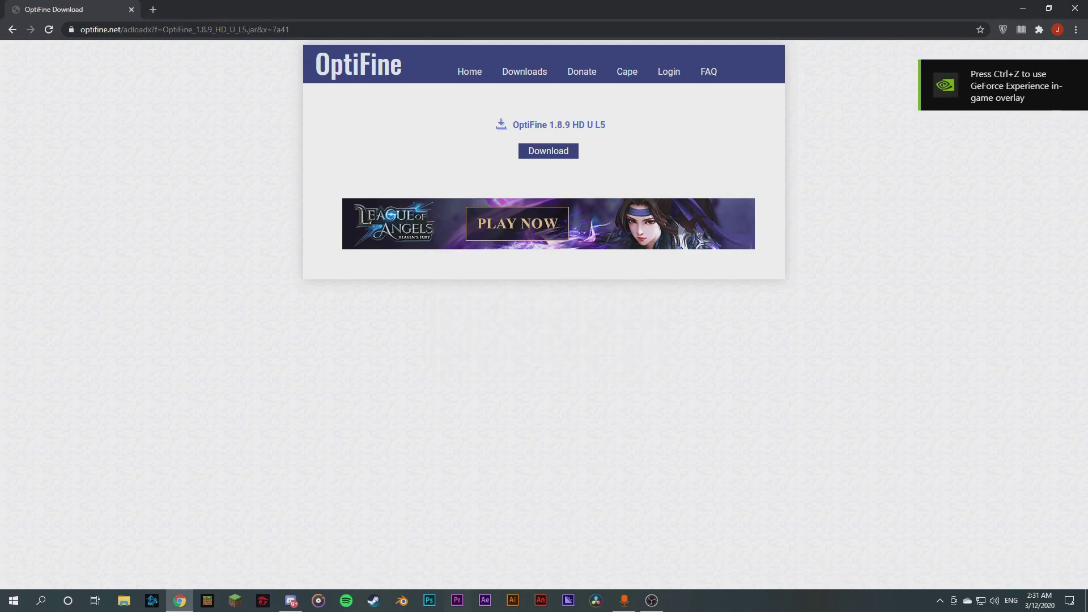
Switch to Minecraft Launcher, choose the OptiFine 1.8.9-OptiFine_HD_U_L5 installation, and show the list of installations
left_click(234, 600)
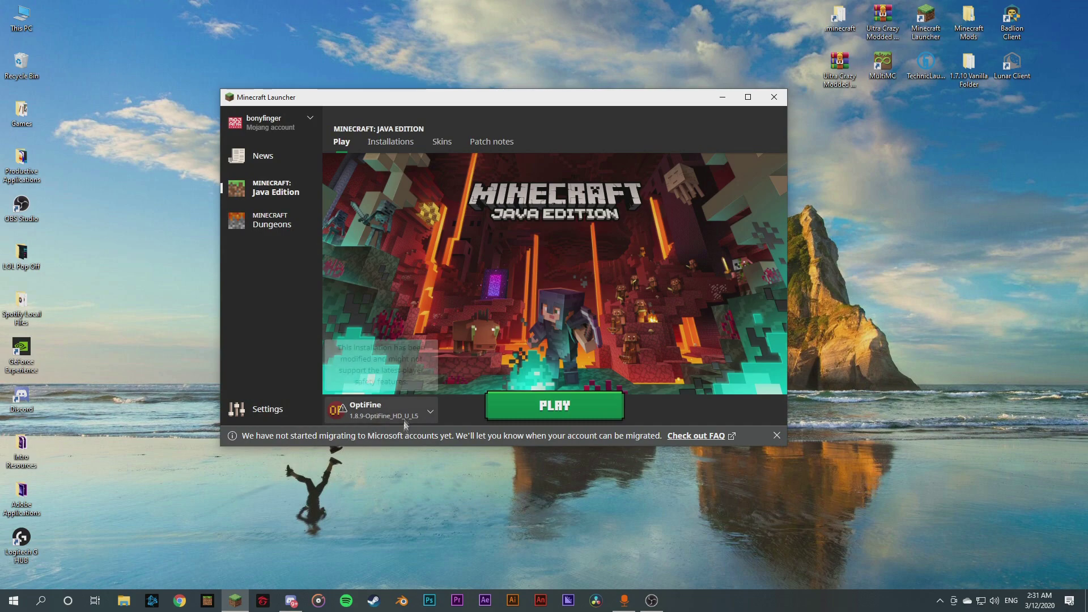
left_click(431, 413)
left_click(397, 256)
left_click(369, 140)
left_click(357, 170)
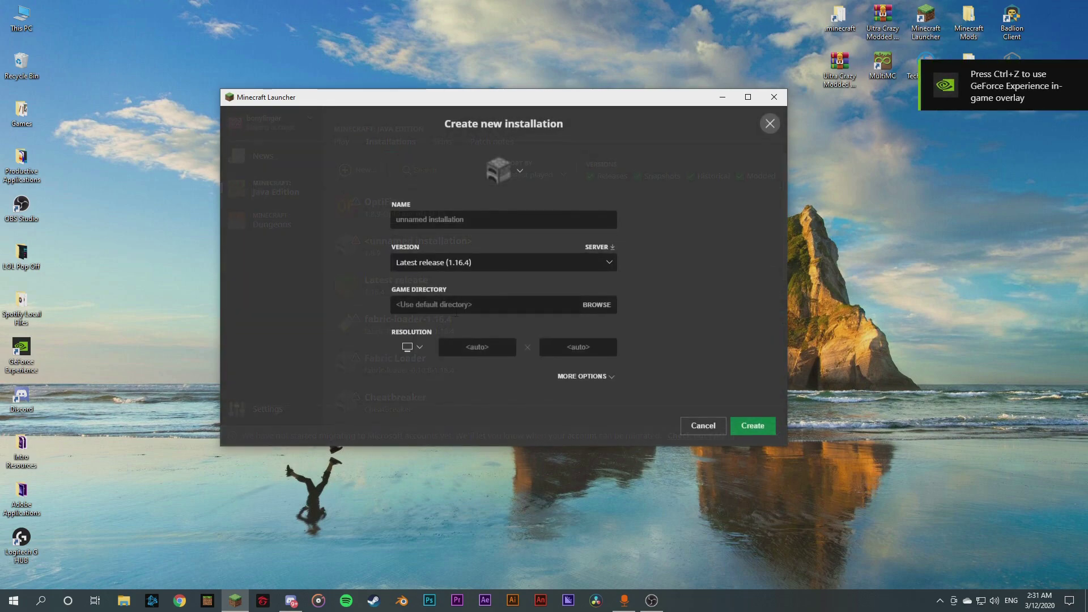
left_click(487, 262)
scroll(470, 340, "down", 5)
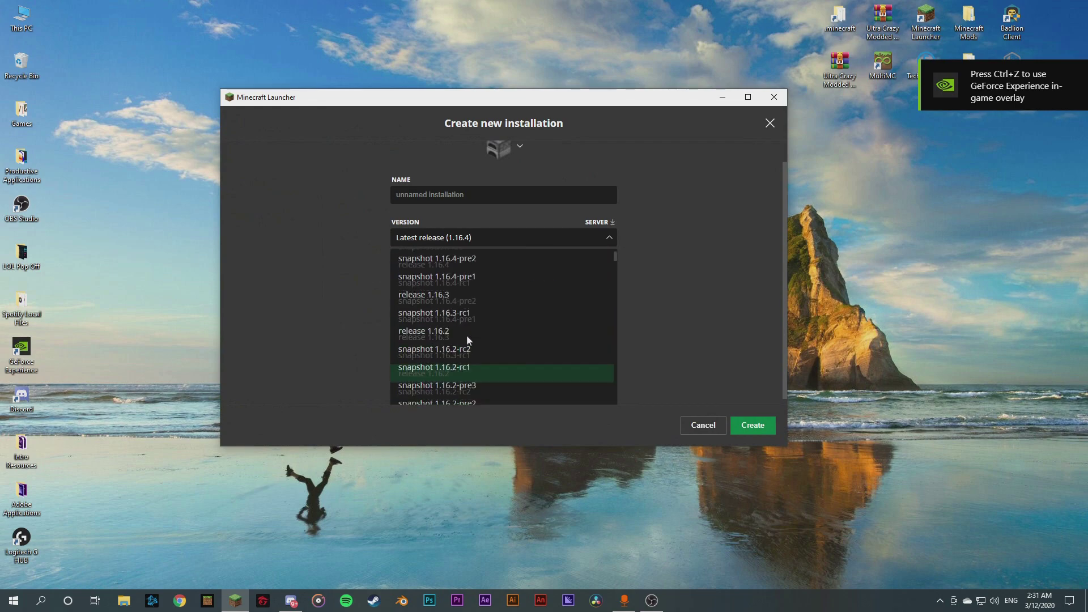
scroll(469, 350, "up", 5)
scroll(470, 342, "down", 5)
scroll(470, 349, "up", 5)
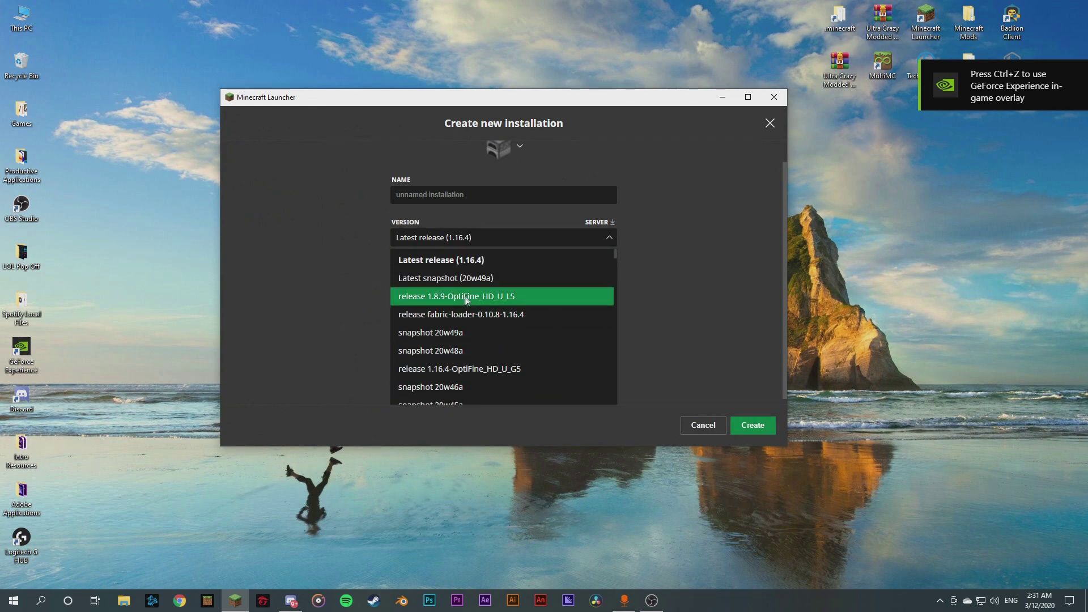
left_click(725, 432)
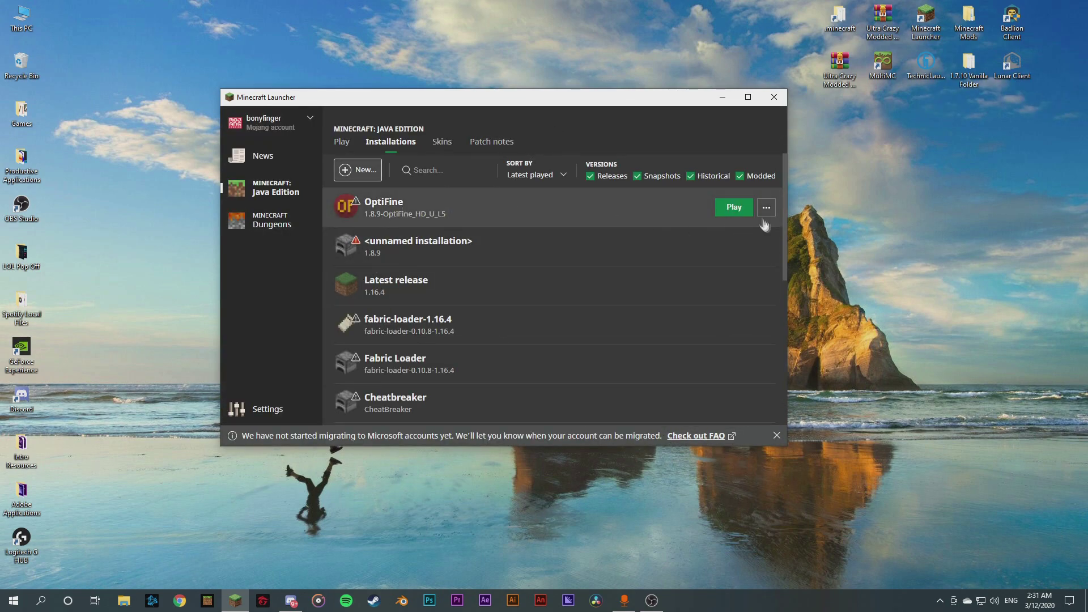
Launch the OptiFine 1.8.9 installation and create a new singleplayer world in Creative mode
left_click(734, 208)
left_click(367, 295)
left_click(626, 337)
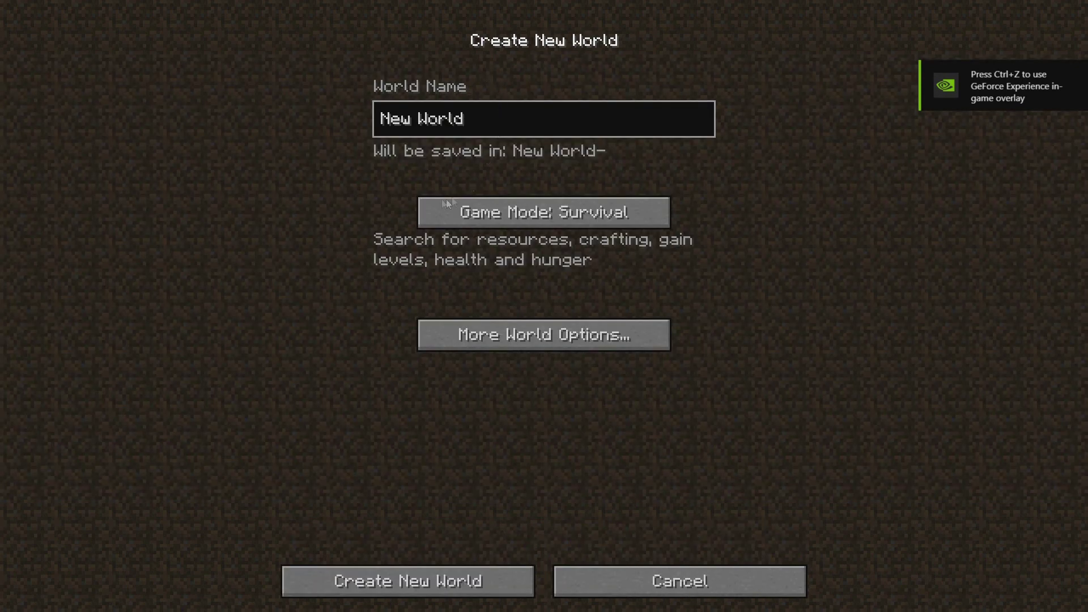
left_click(544, 214)
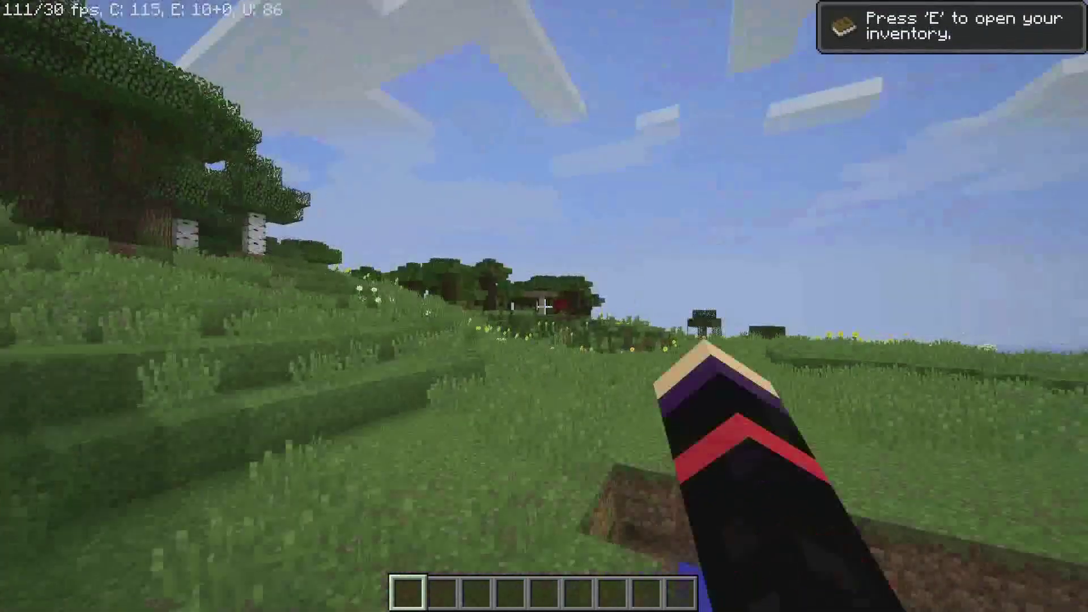
Fly over the new world in different directions to examine the frame rate with OptiFine
key("w")
key("space")
key("space")
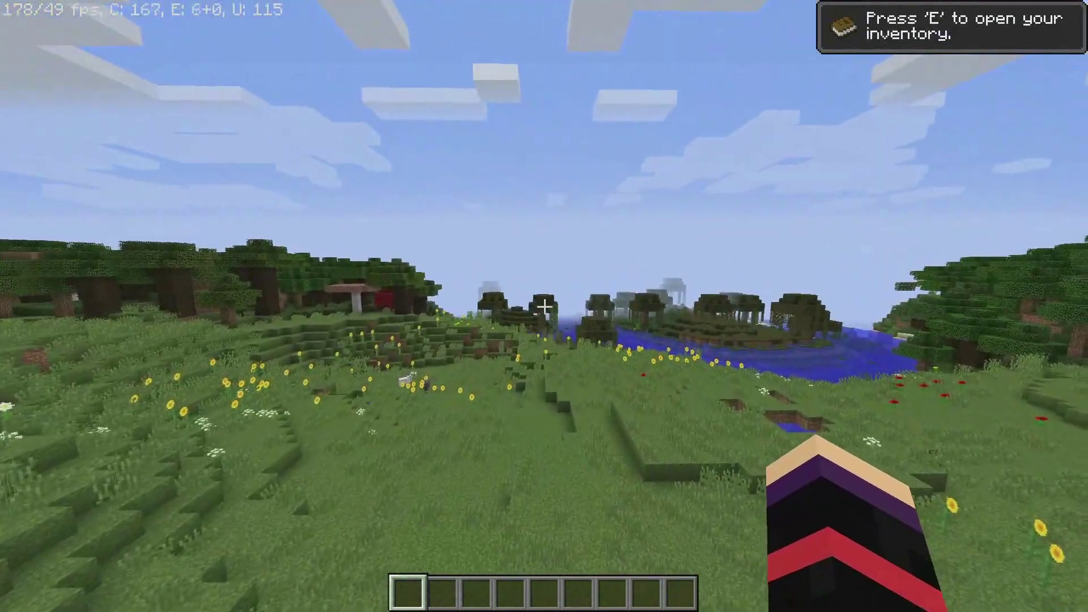
left_click(544, 306)
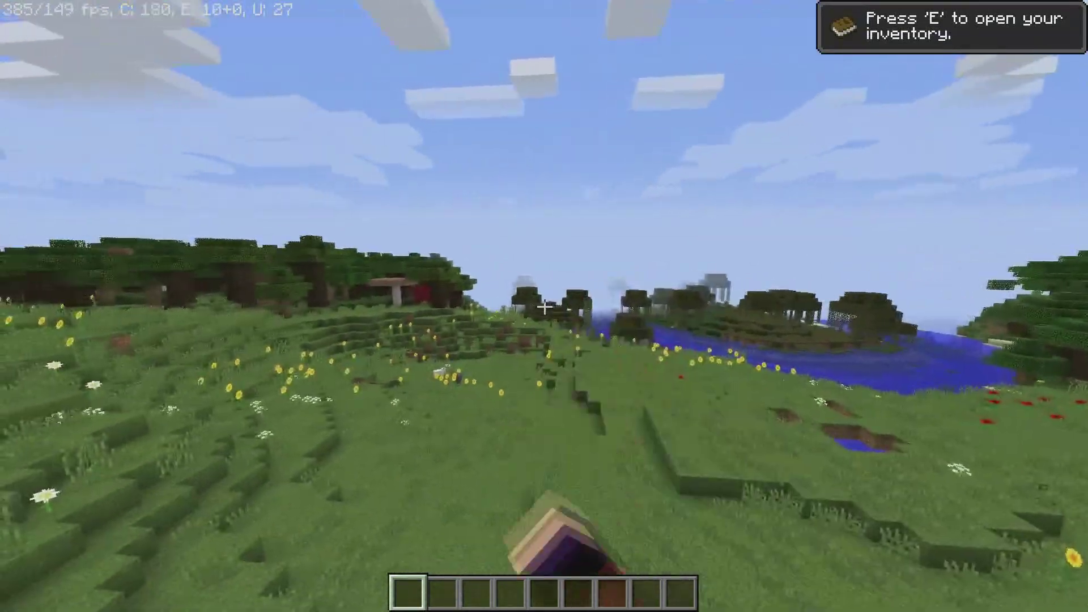
left_click(545, 307)
left_click(544, 307)
left_click(544, 306)
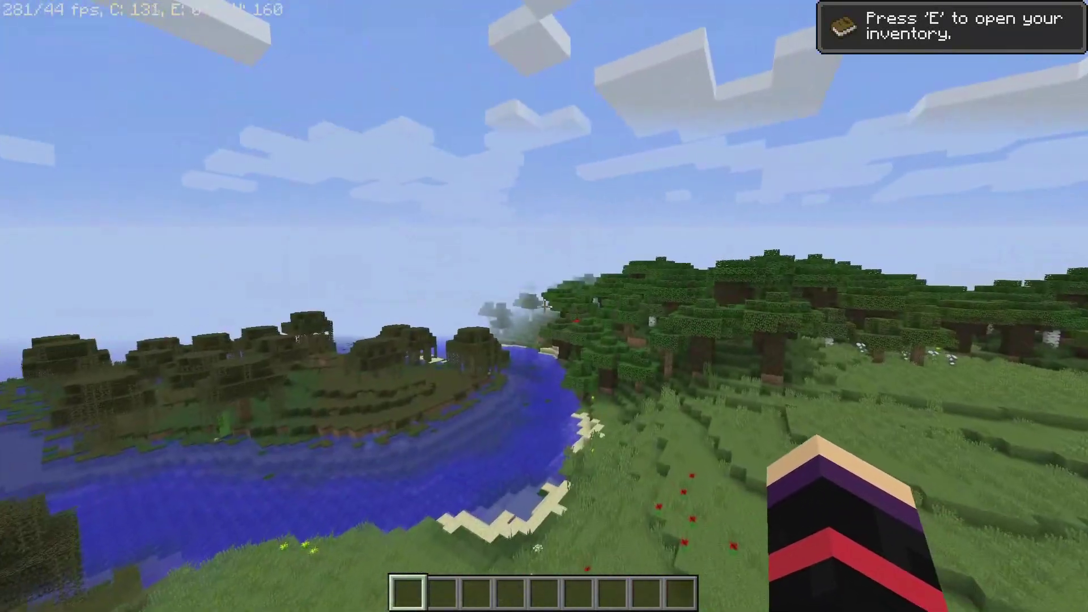
left_click(544, 306)
left_click(544, 307)
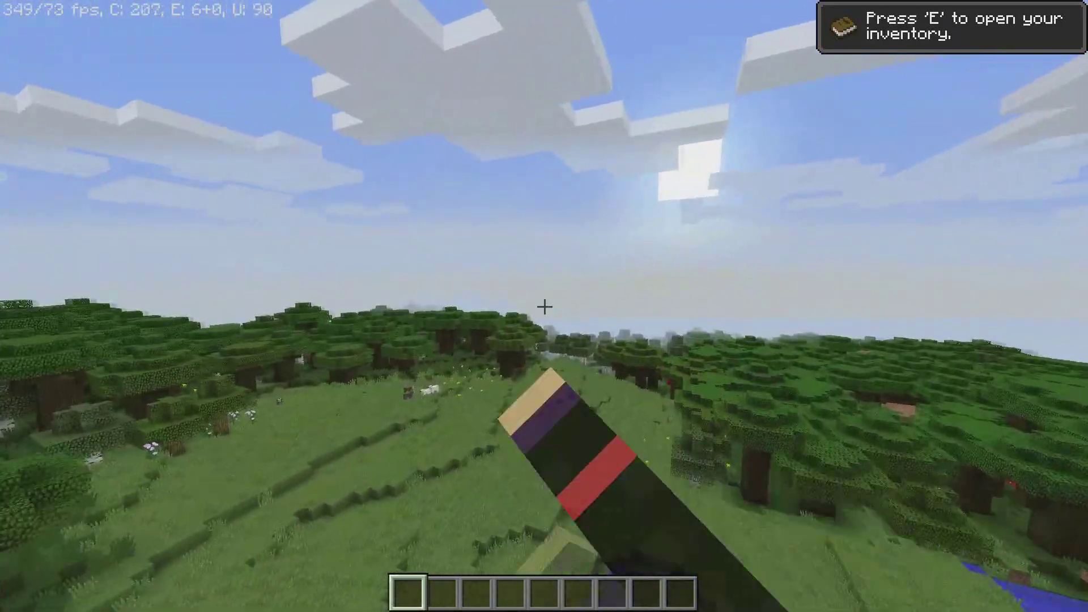
left_click(544, 307)
Cycle the camera through the third-person views back to first person and land on the grass
key("F5")
key("F5")
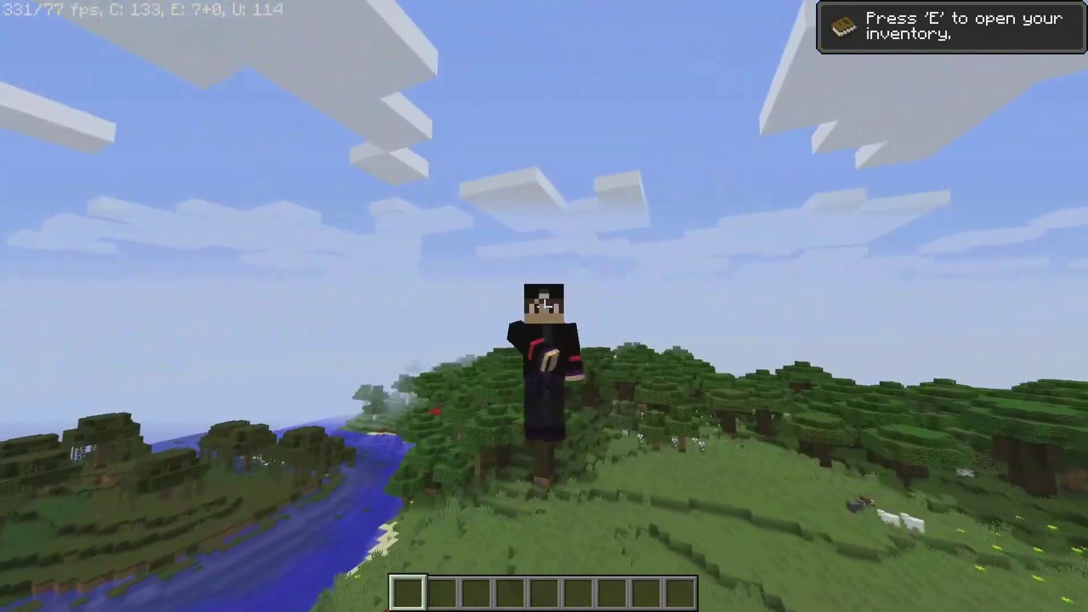
key("F5")
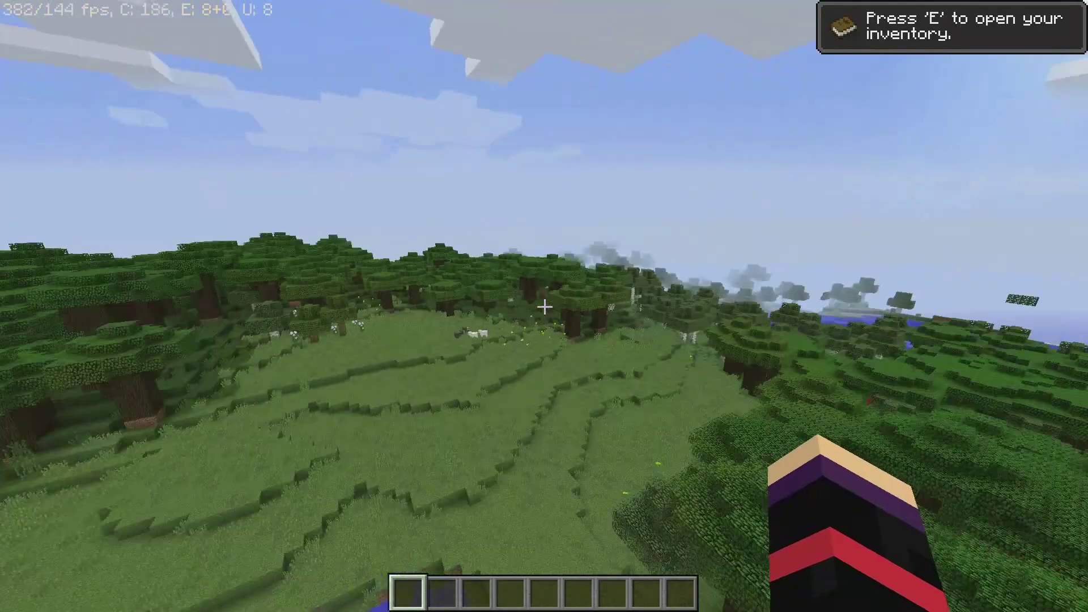
left_click(544, 306)
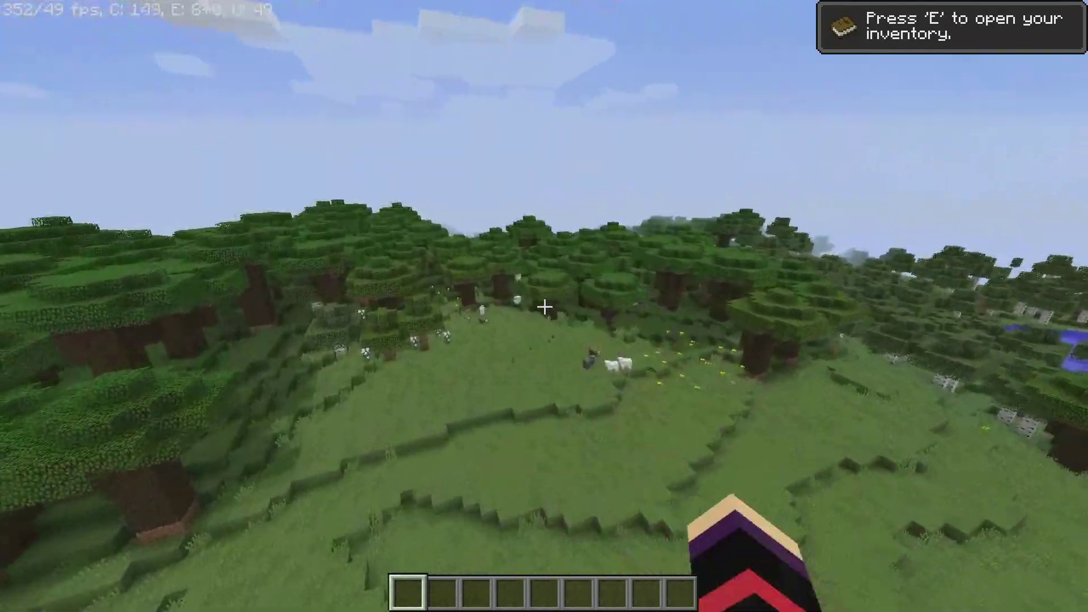
key("shift")
key("space")
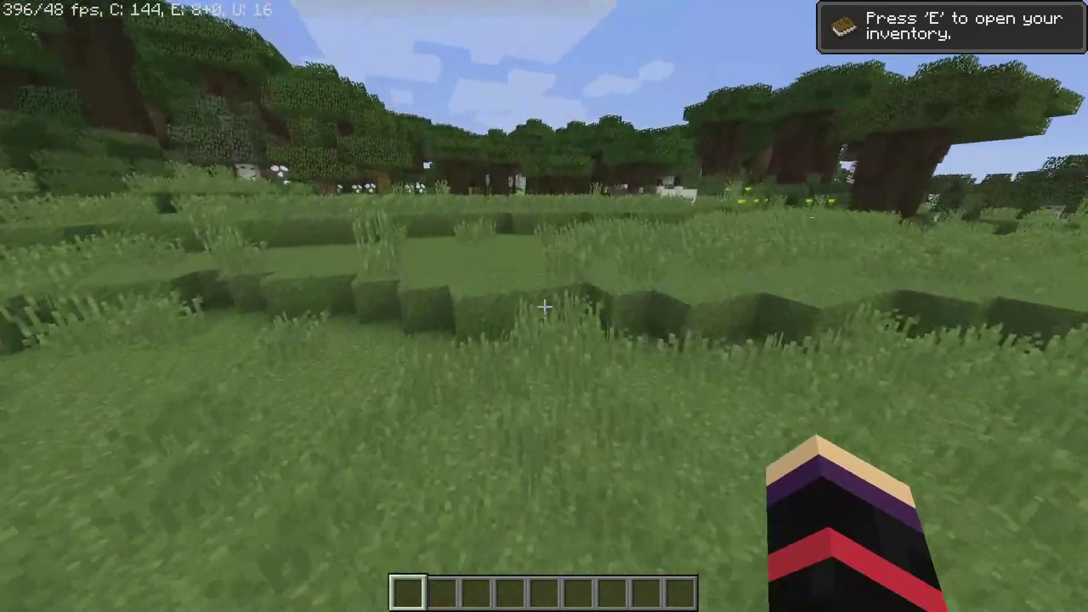
key("w")
key("space")
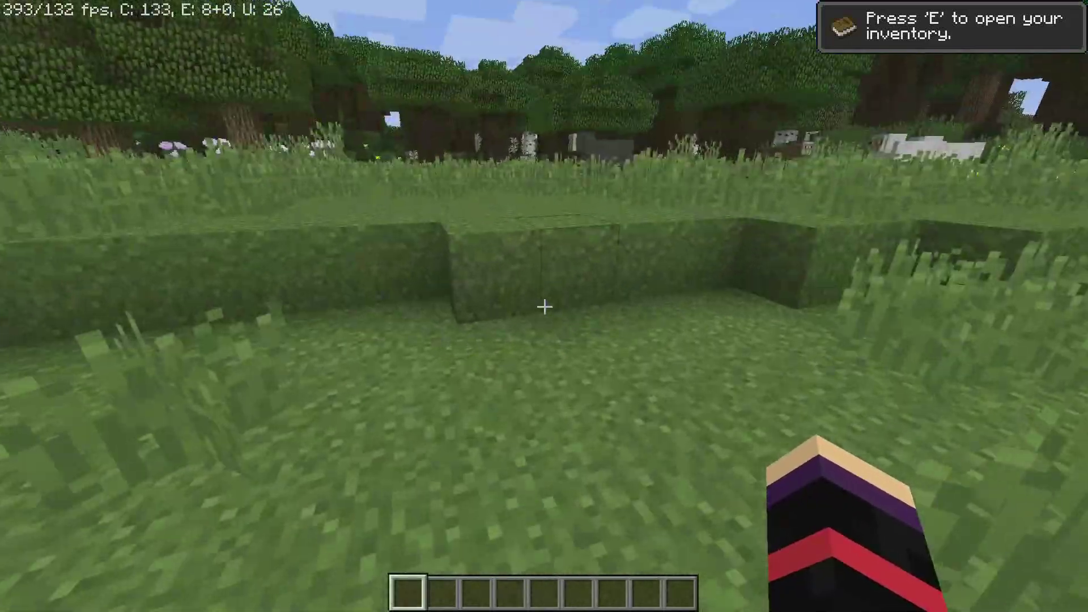
In the video settings, set Graphics to Fast and turn off Smooth Lighting, Smooth Lighting Level and Dynamic Lights
key("Escape")
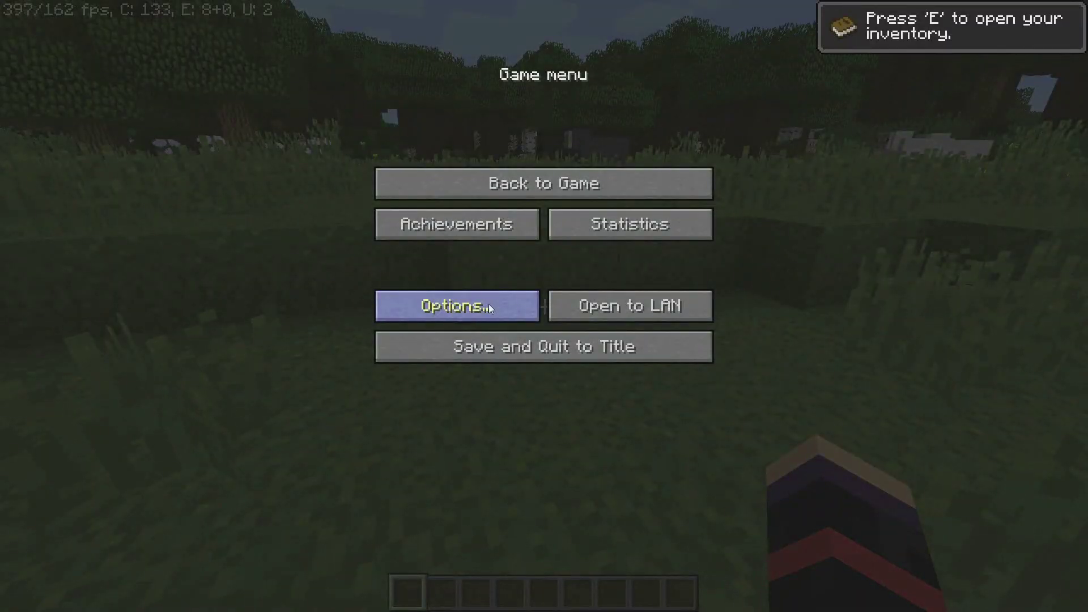
left_click(489, 306)
left_click(447, 270)
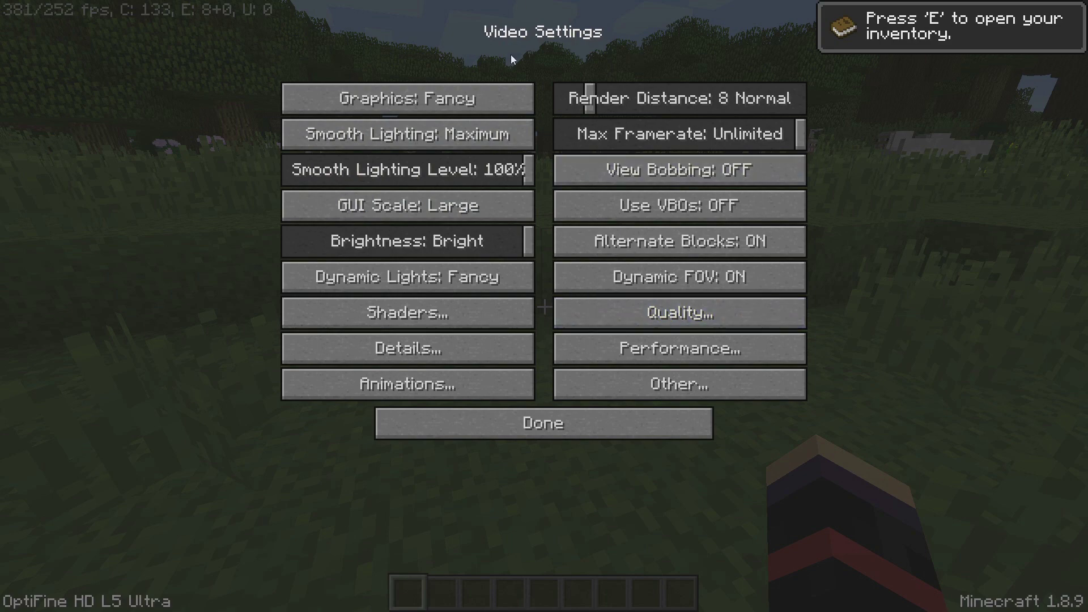
left_click(441, 101)
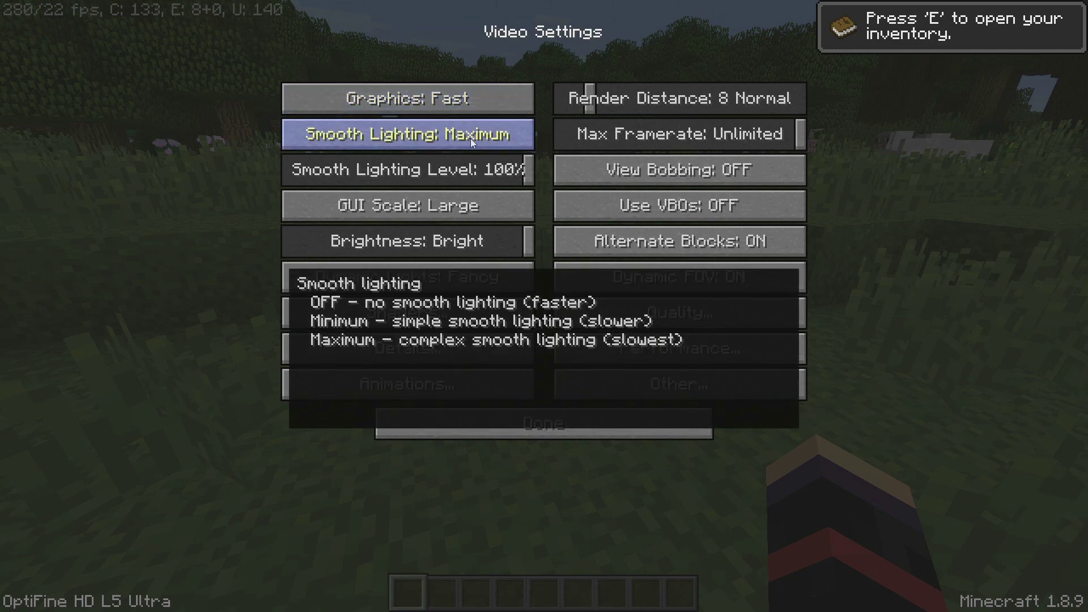
left_click(470, 138)
left_click_drag(527, 170, 3, 170)
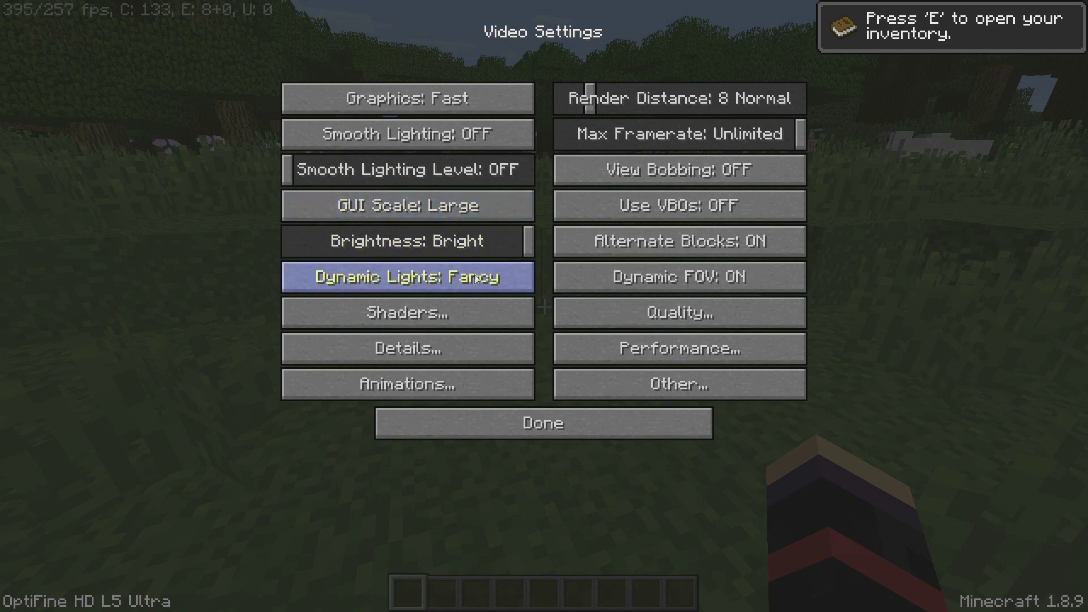
left_click(494, 277)
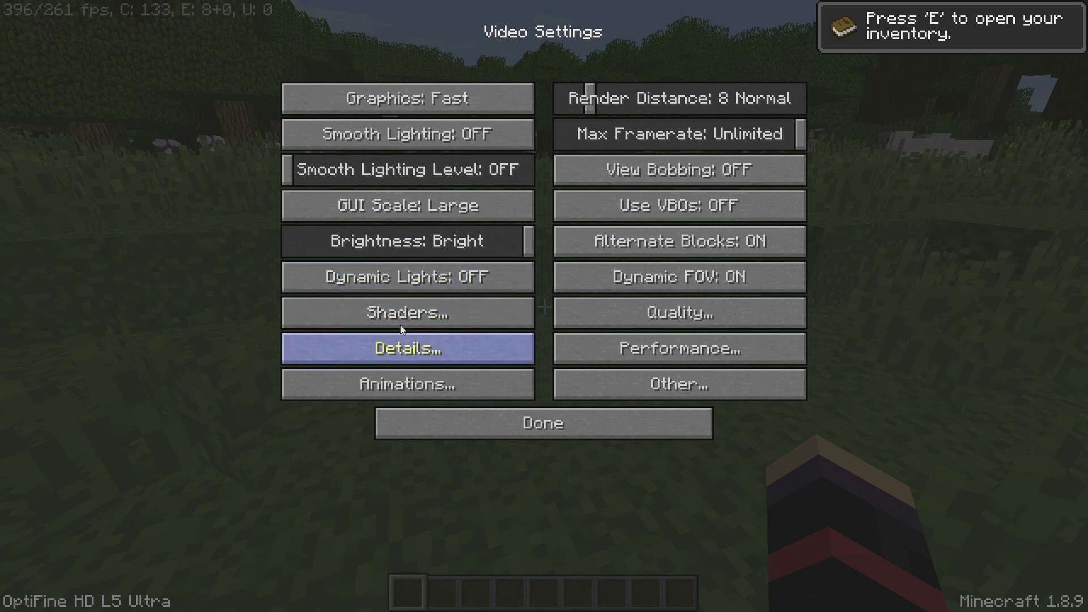
In the detail settings, set Clouds and Trees to Fast and turn off Sky, Sun & Moon and Fog
left_click(428, 350)
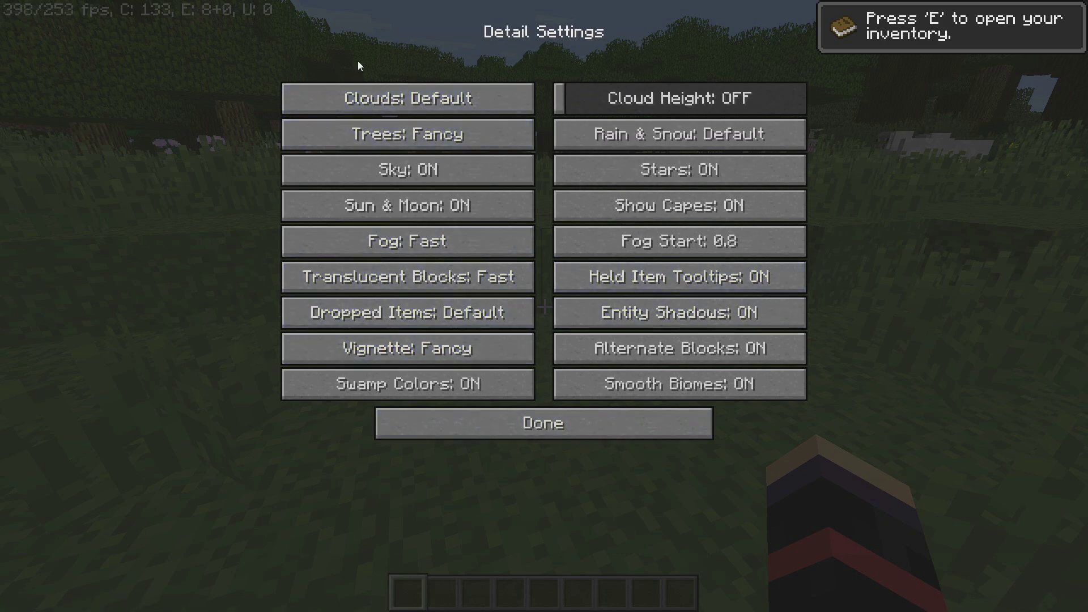
left_click(365, 102)
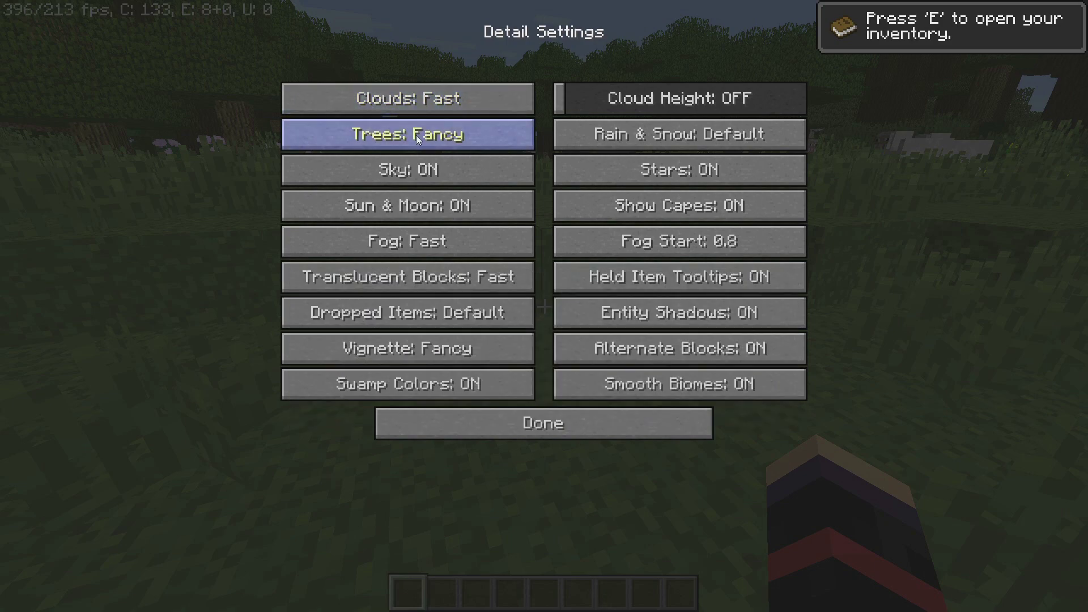
left_click(416, 134)
left_click(426, 138)
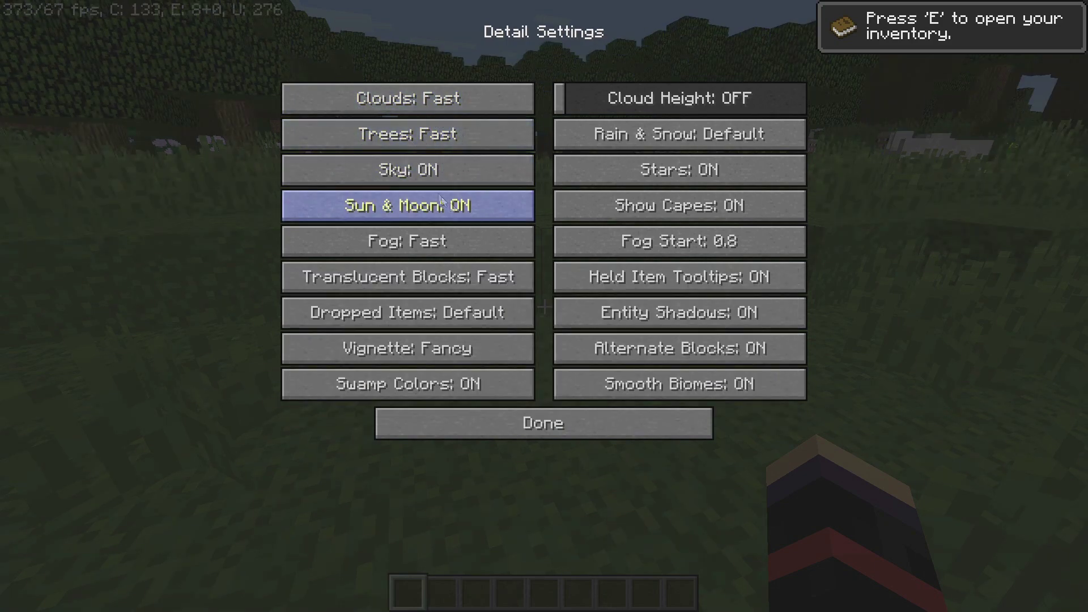
left_click(458, 167)
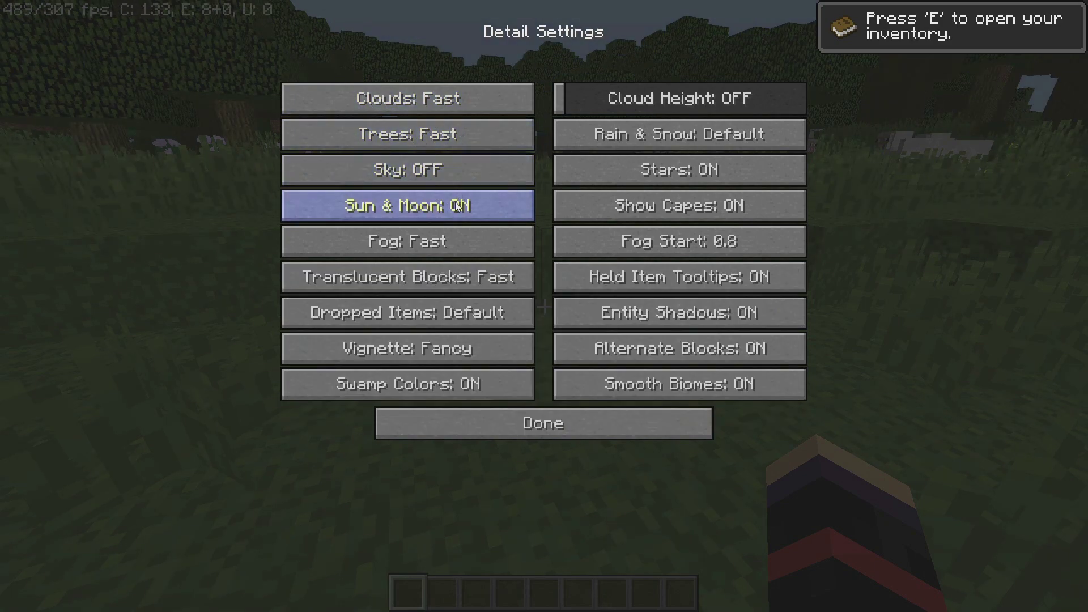
left_click(424, 209)
left_click(464, 240)
left_click(464, 239)
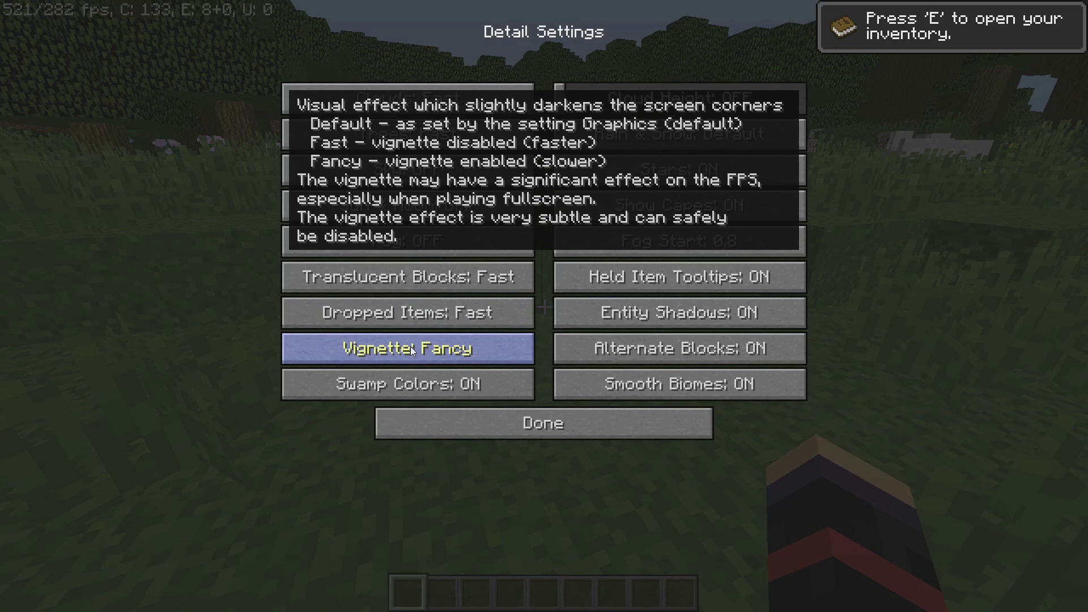
Set Dropped Items and Vignette to Fast and turn off Swamp Colors in the detail settings
left_click(411, 348)
left_click(411, 349)
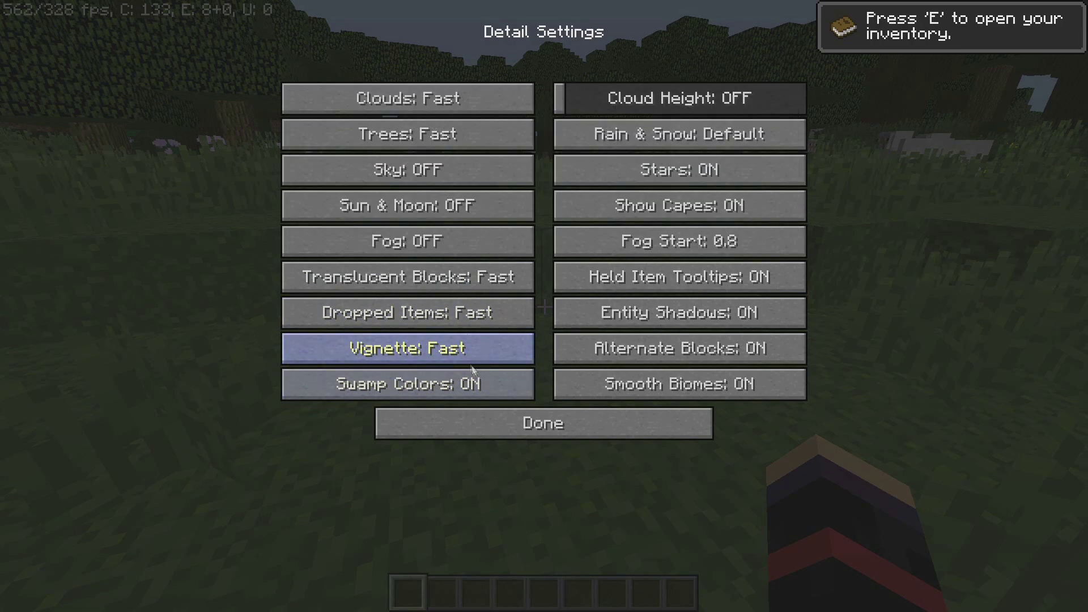
mouse_move(492, 383)
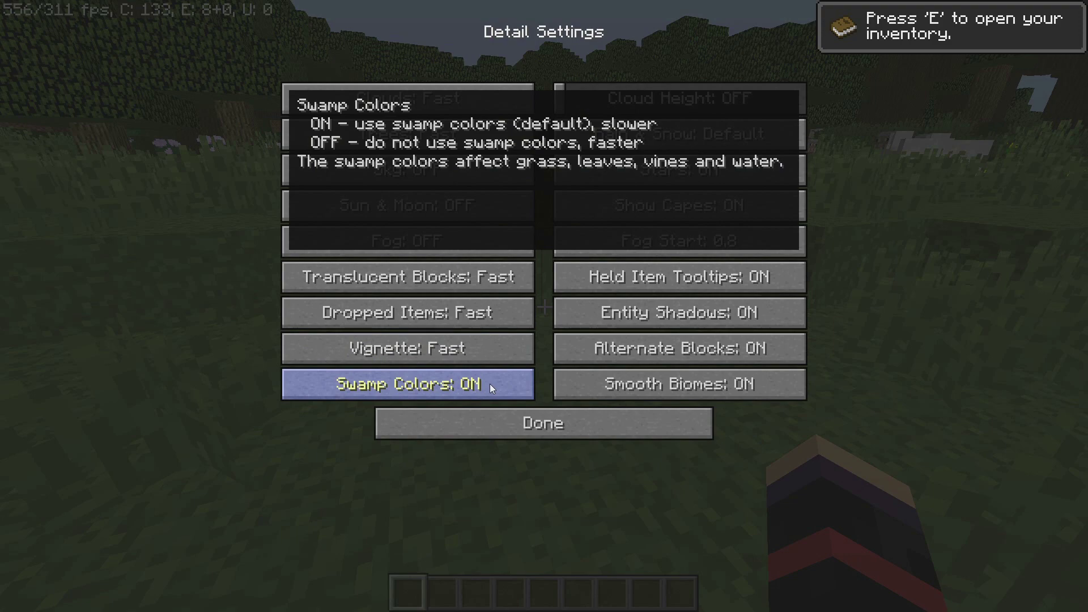
left_click(491, 387)
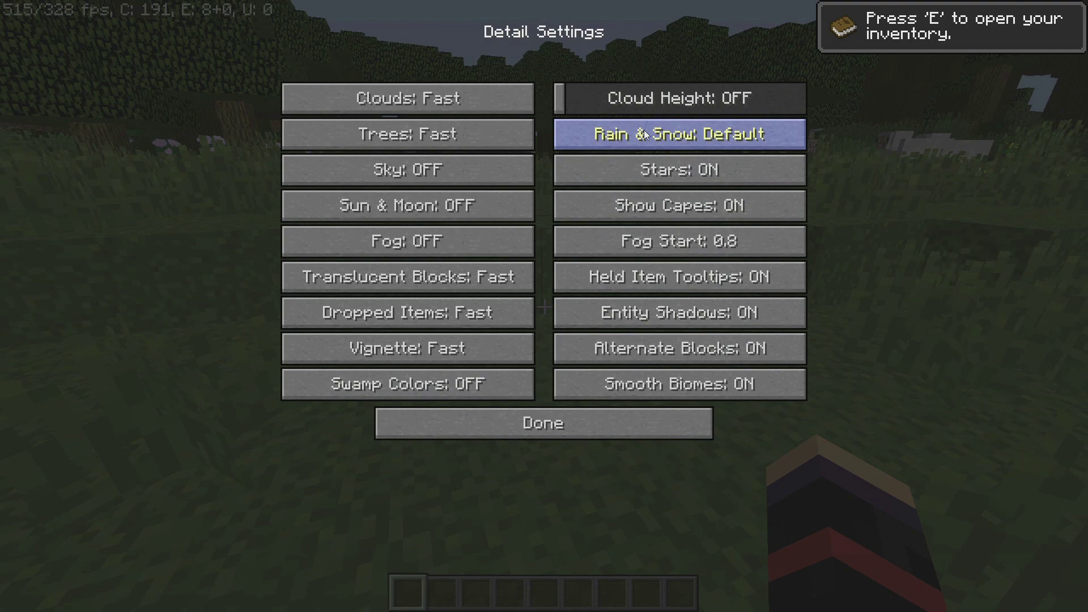
Turn off Rain & Snow and Stars in the detail settings
mouse_move(644, 134)
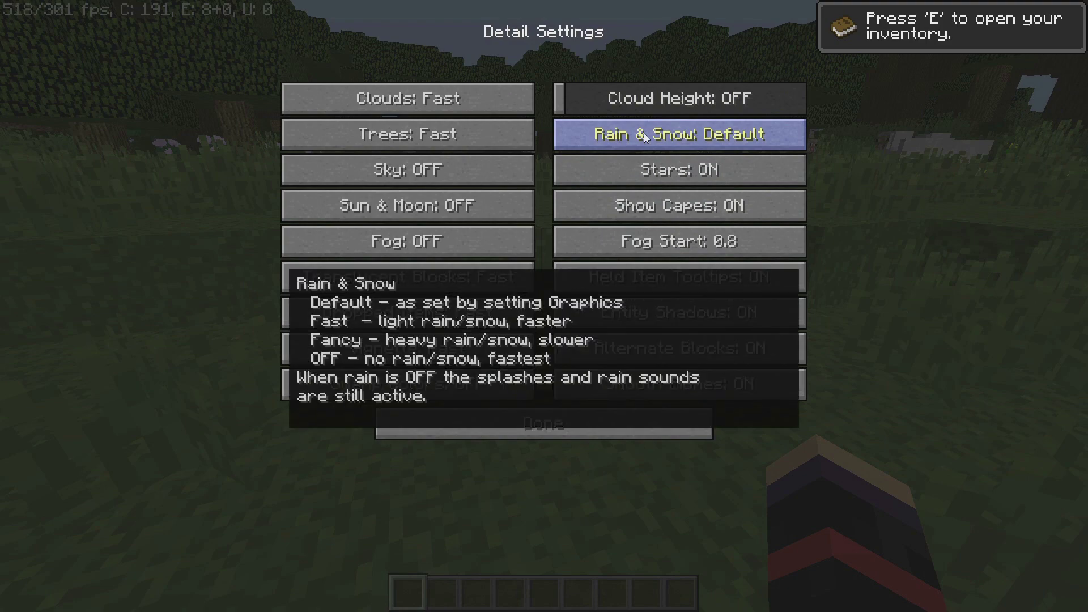
left_click(644, 134)
left_click(643, 134)
left_click(643, 134)
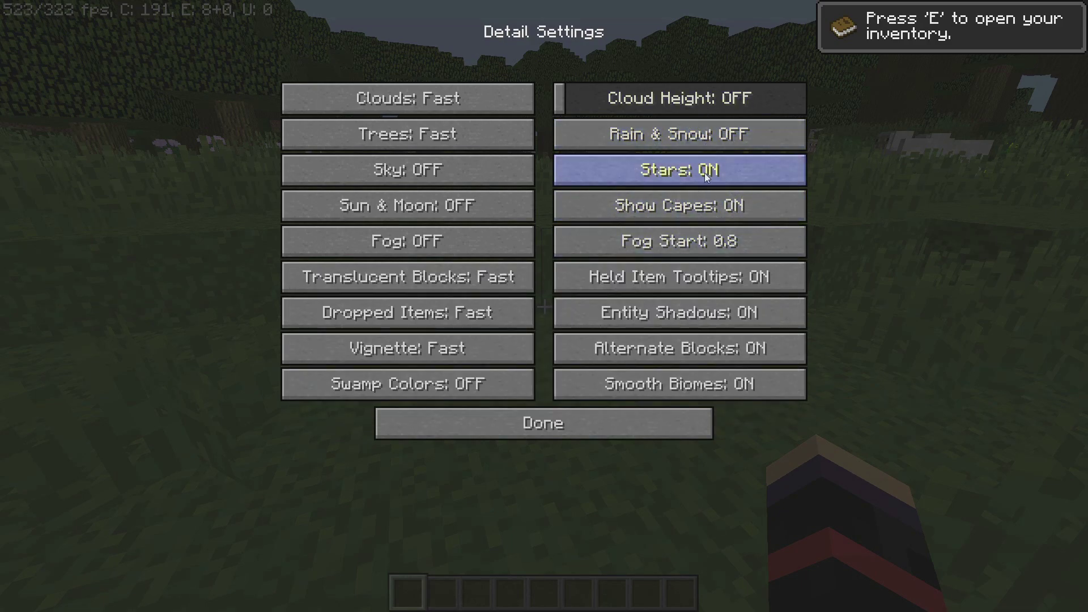
left_click(704, 178)
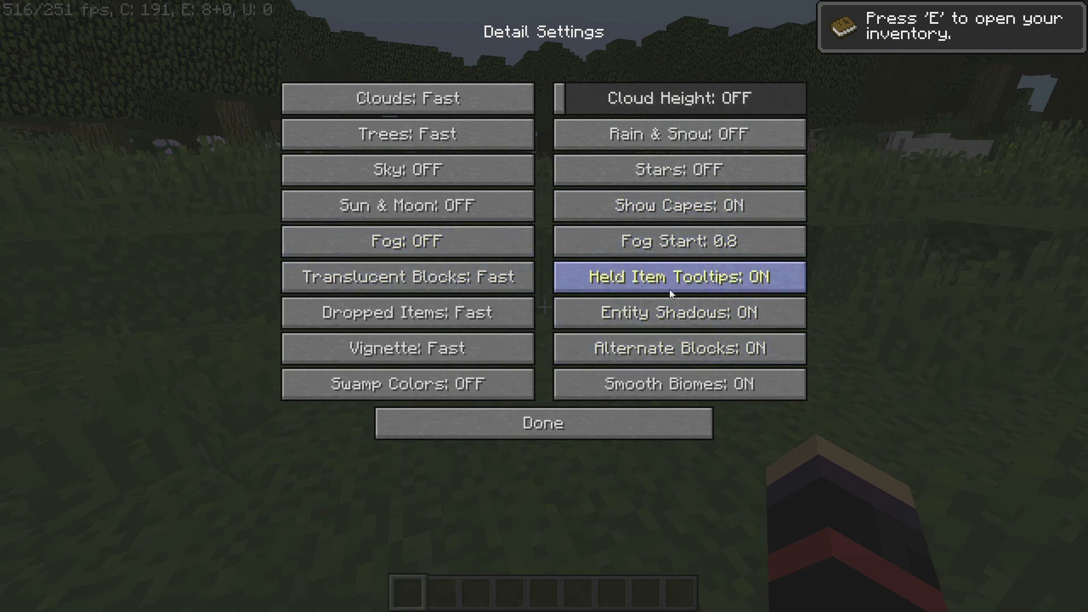
mouse_move(670, 288)
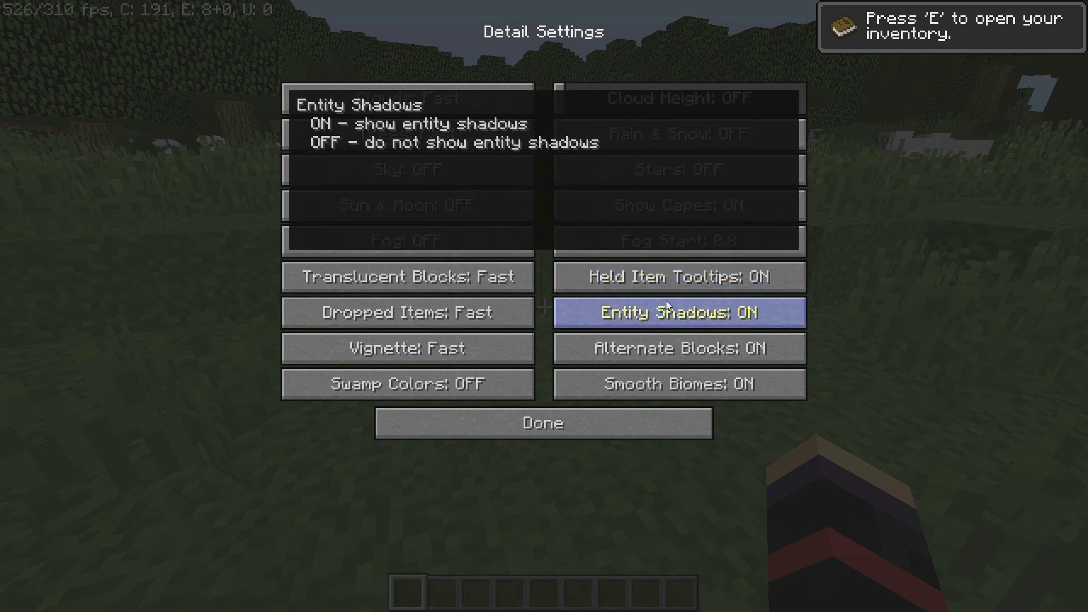
Turn off Smooth Biomes in the detail settings and return to the video settings
mouse_move(670, 350)
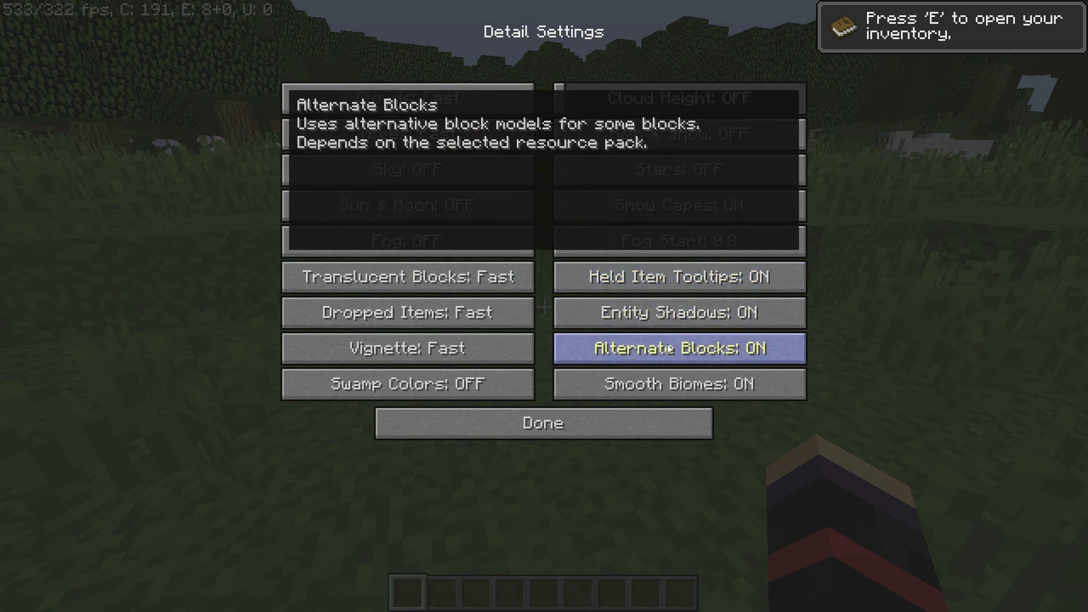
mouse_move(671, 380)
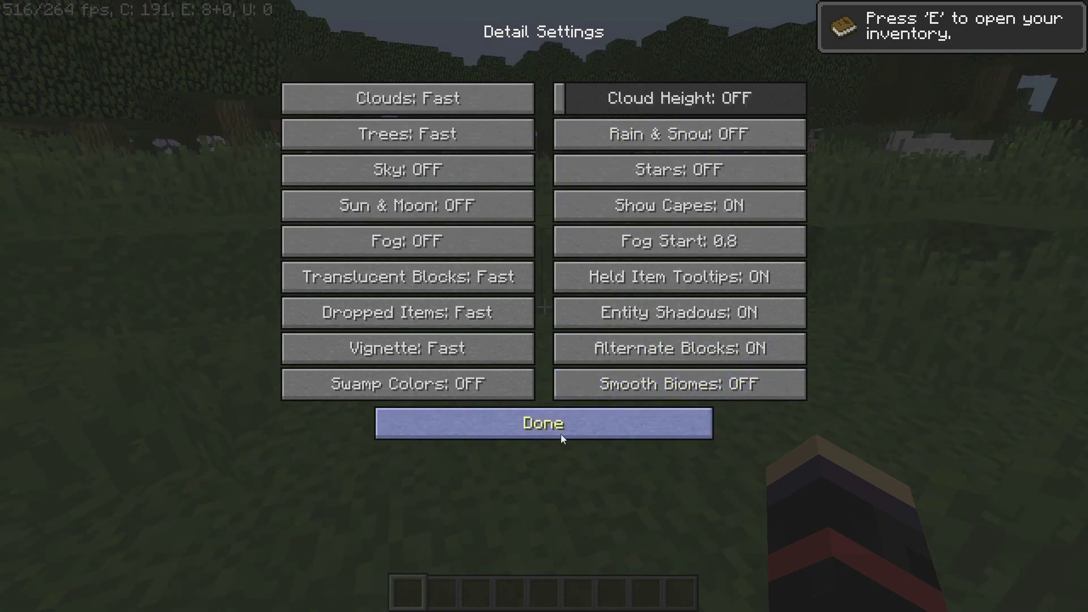
left_click(559, 432)
Turn off all animations and particles at once in the animation settings, and turn off Alternate Blocks in the video settings
left_click(408, 384)
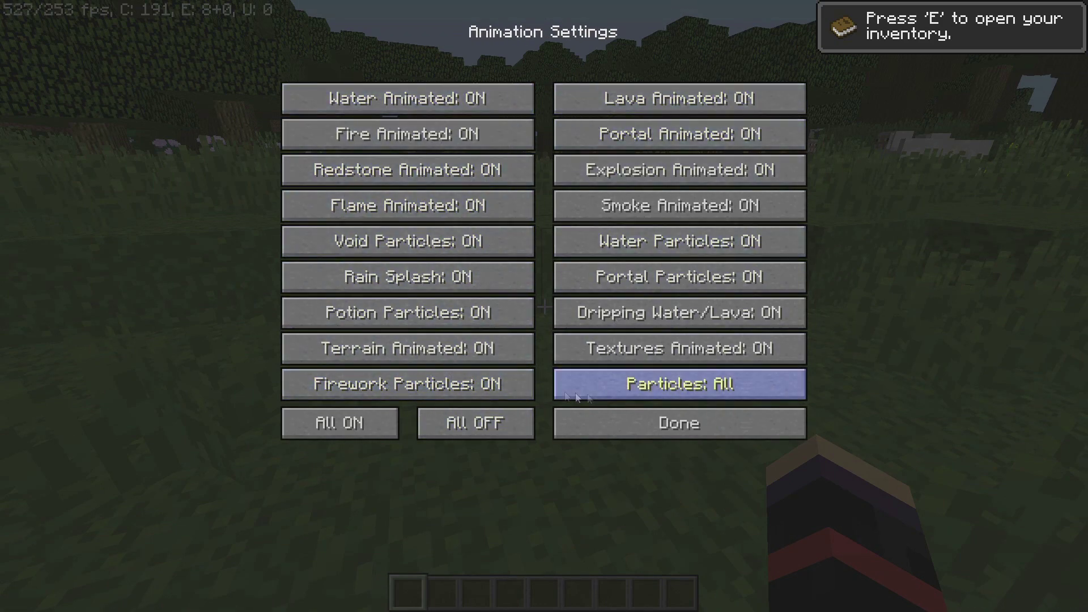
left_click(488, 424)
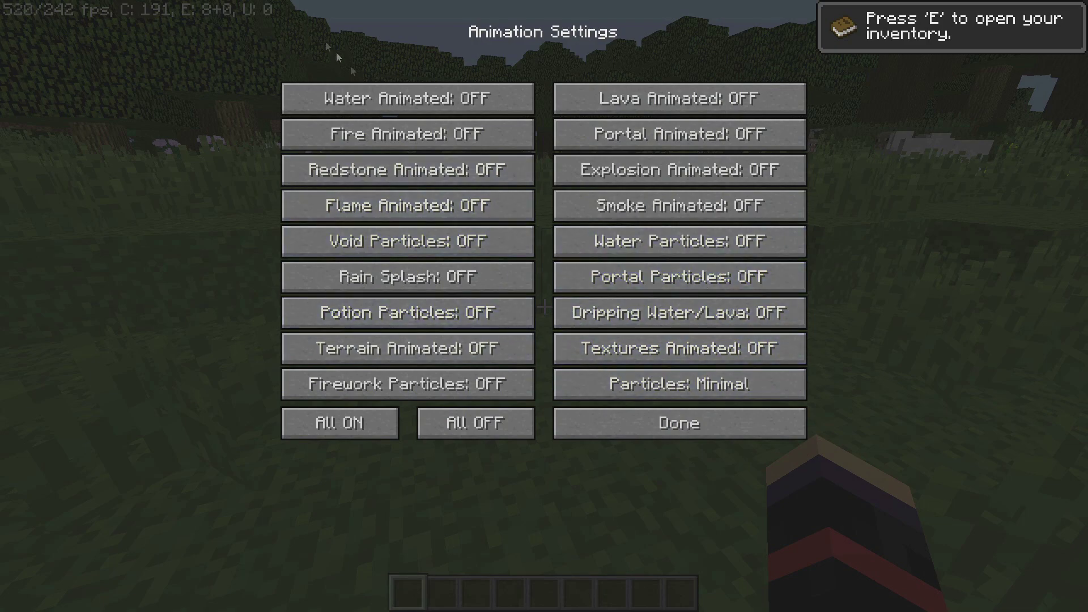
left_click(740, 414)
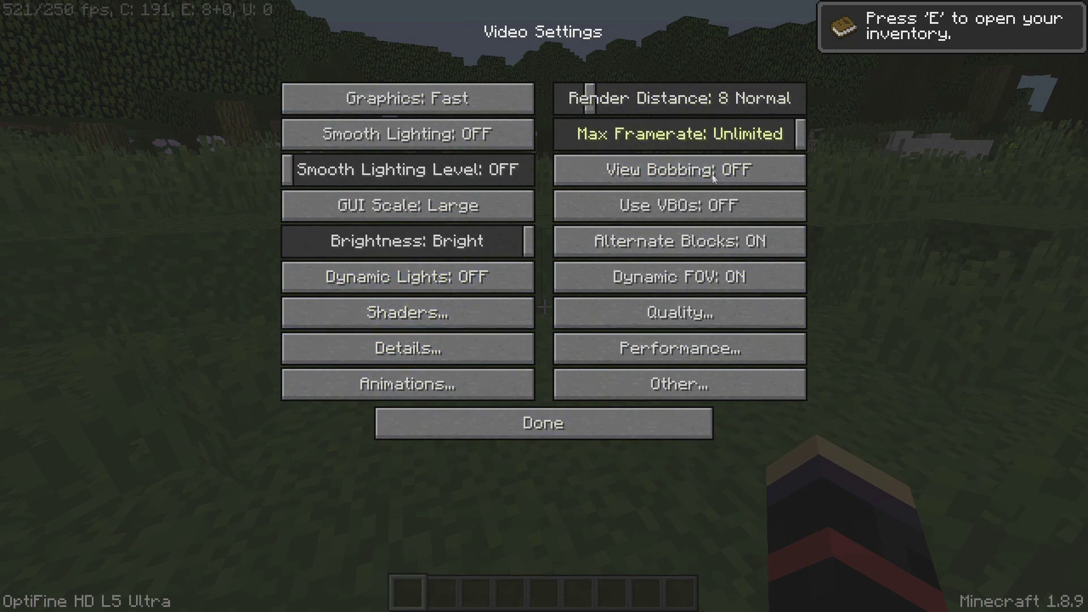
left_click(751, 247)
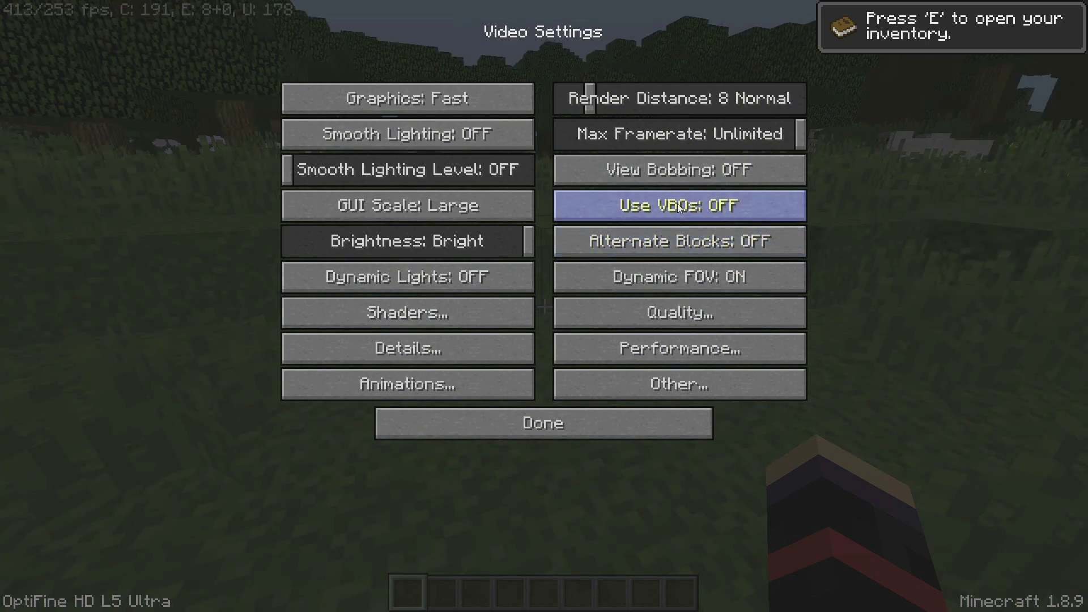
Review the Quality, Performance and Other settings pages, leave their options as they are, and return to the game
mouse_move(680, 207)
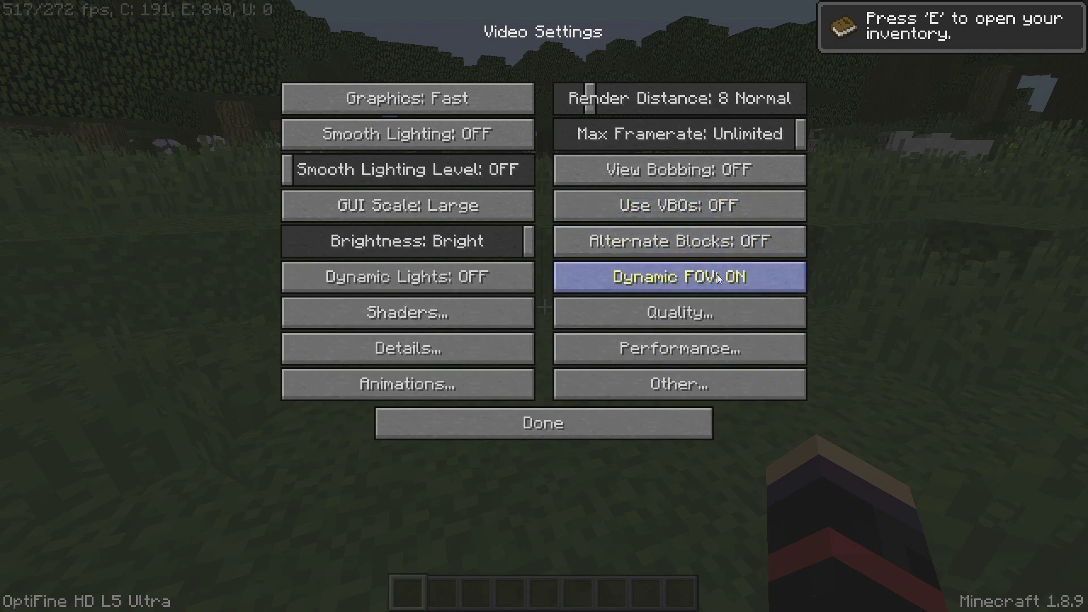
left_click(714, 313)
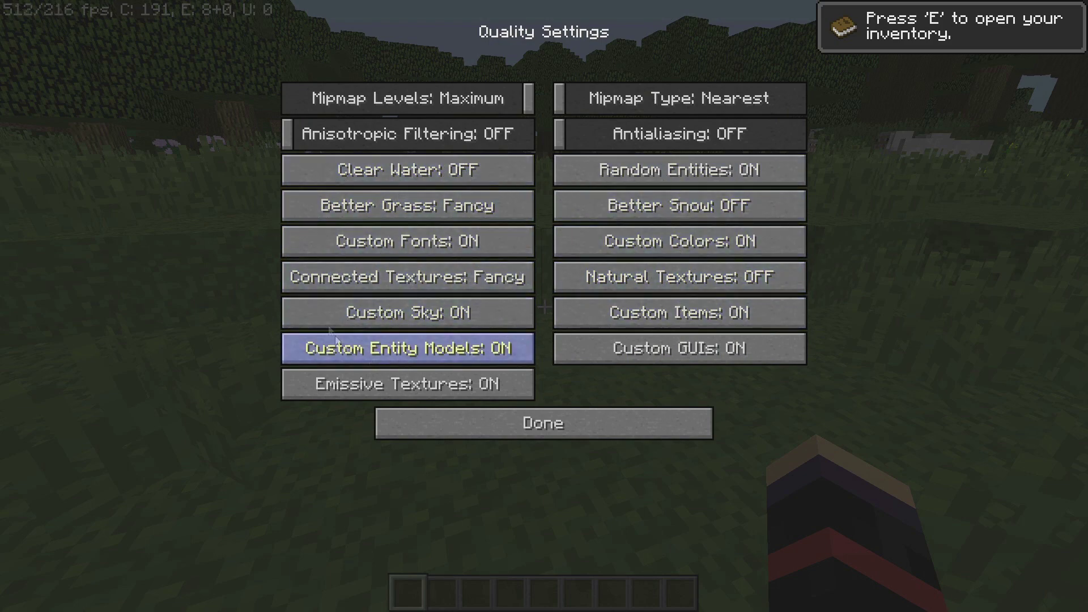
left_click(510, 424)
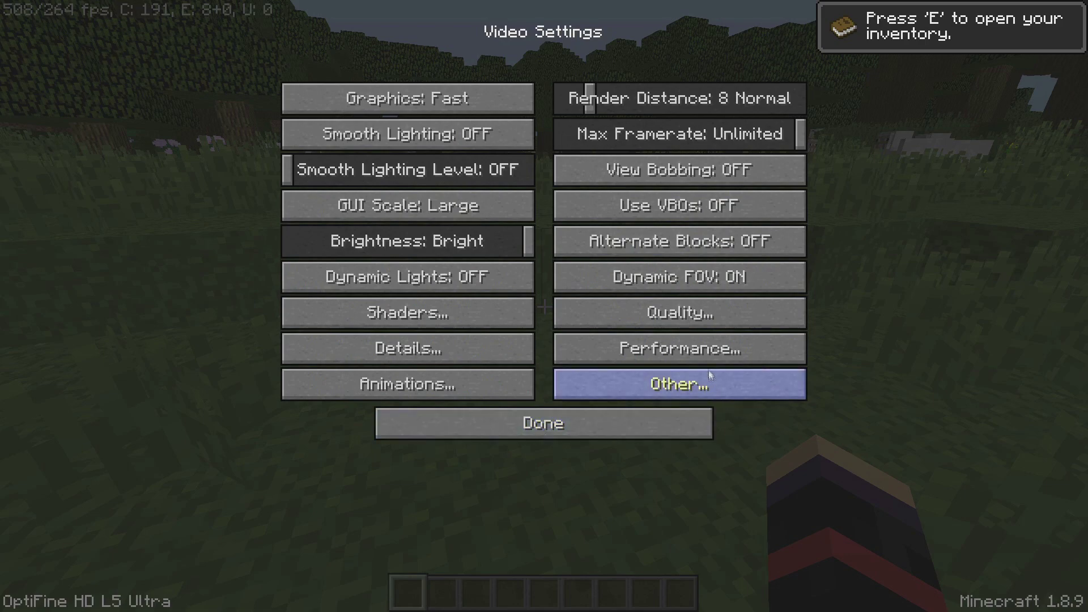
left_click(695, 346)
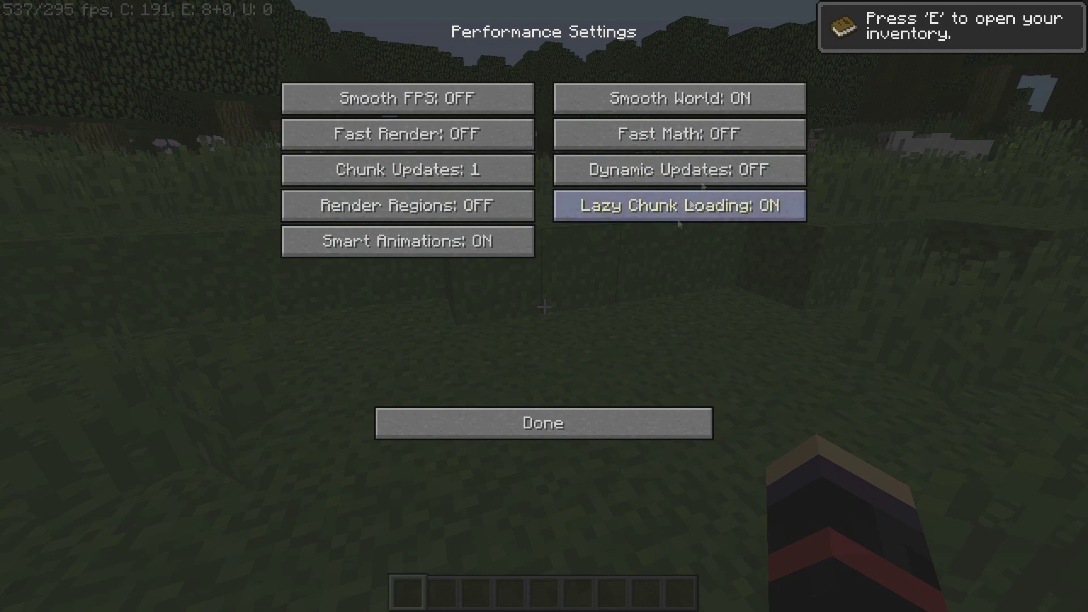
left_click(657, 425)
left_click(666, 391)
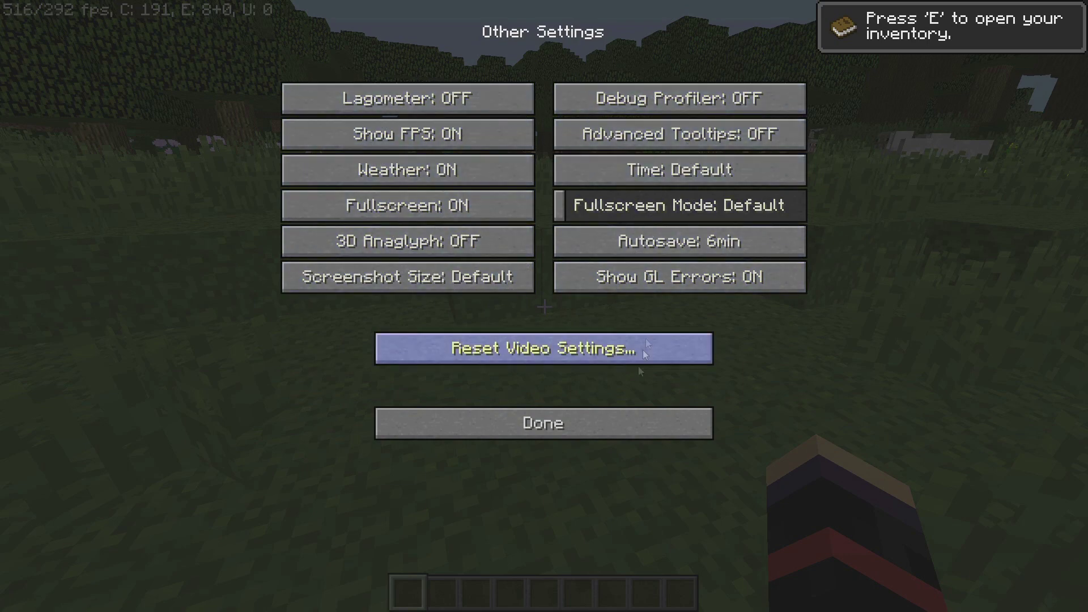
left_click(637, 432)
left_click(642, 435)
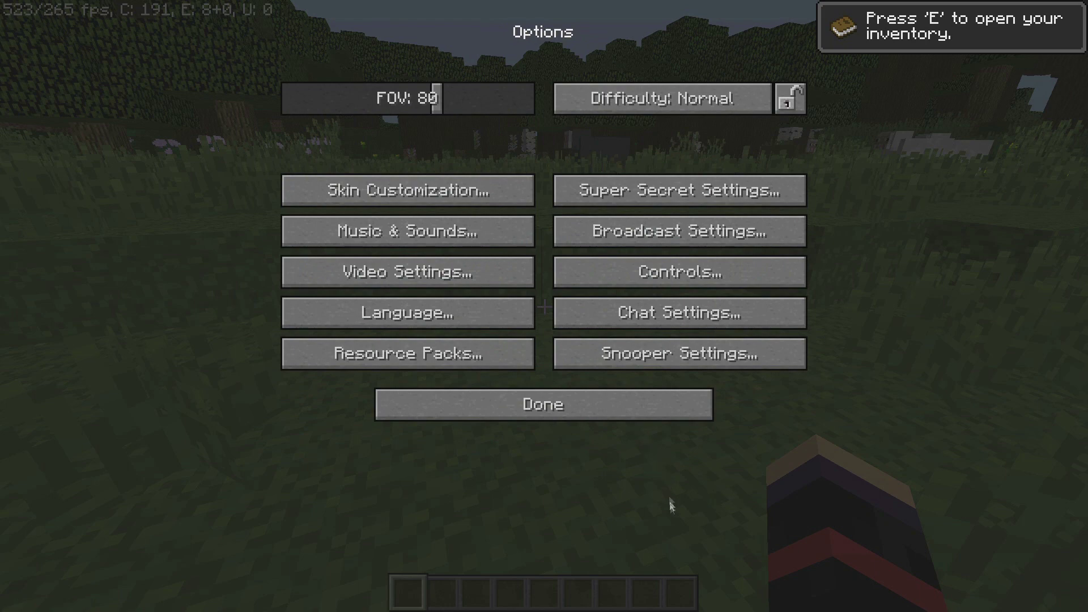
left_click(627, 419)
key("Escape")
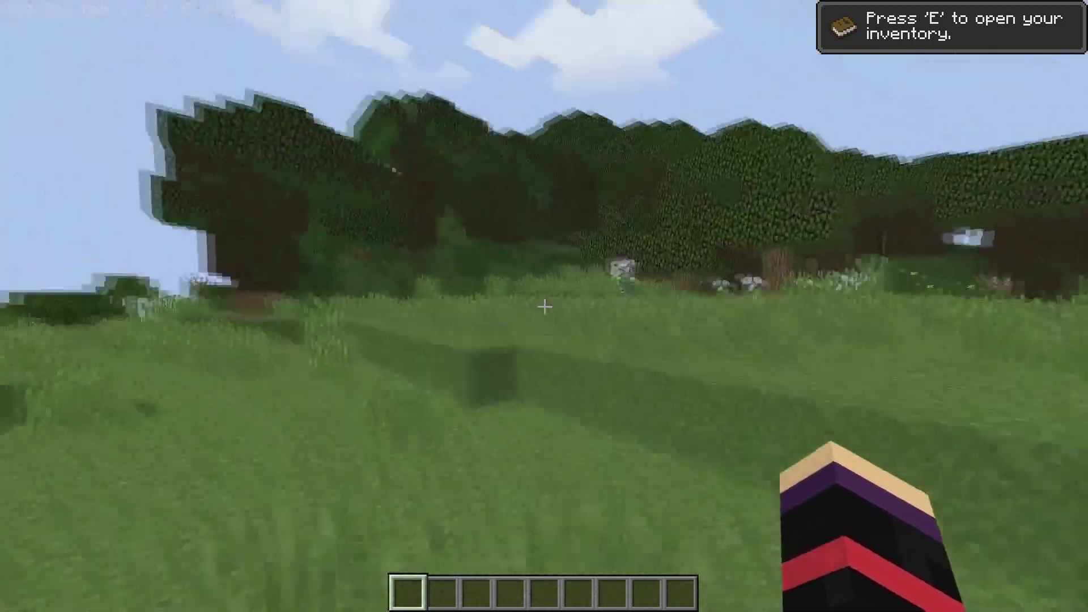
Fly over the forest and run across the grass to check the frame rate with the reduced video settings
left_click(545, 307)
key("space")
key("space")
left_click(545, 307)
left_click(545, 307)
key("w")
left_click(545, 307)
left_click(545, 307)
left_click(545, 307)
left_click(545, 307)
left_click(545, 307)
left_click(544, 306)
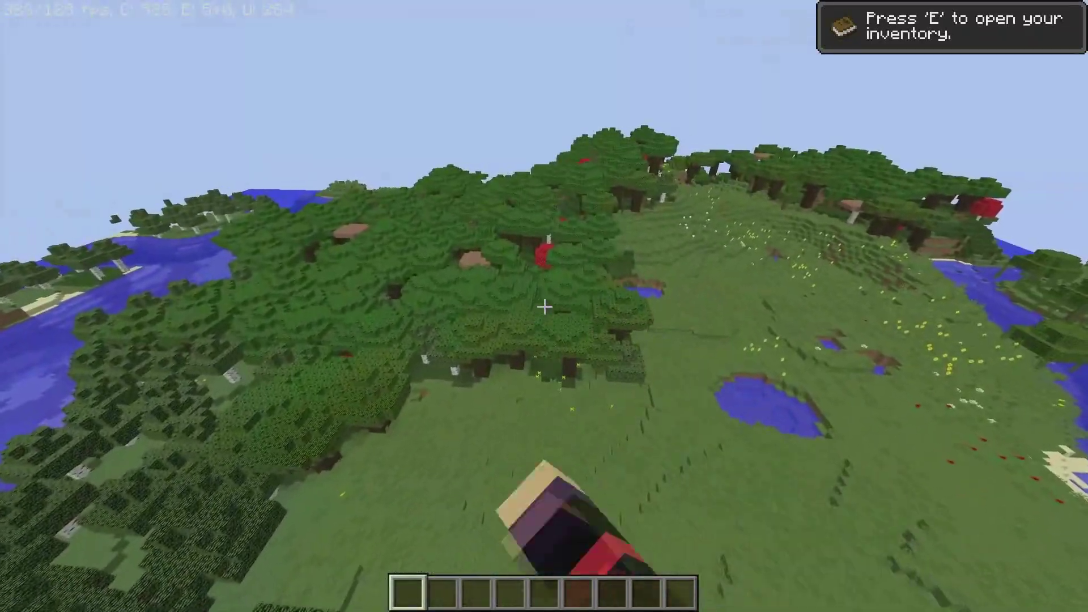
left_click(544, 306)
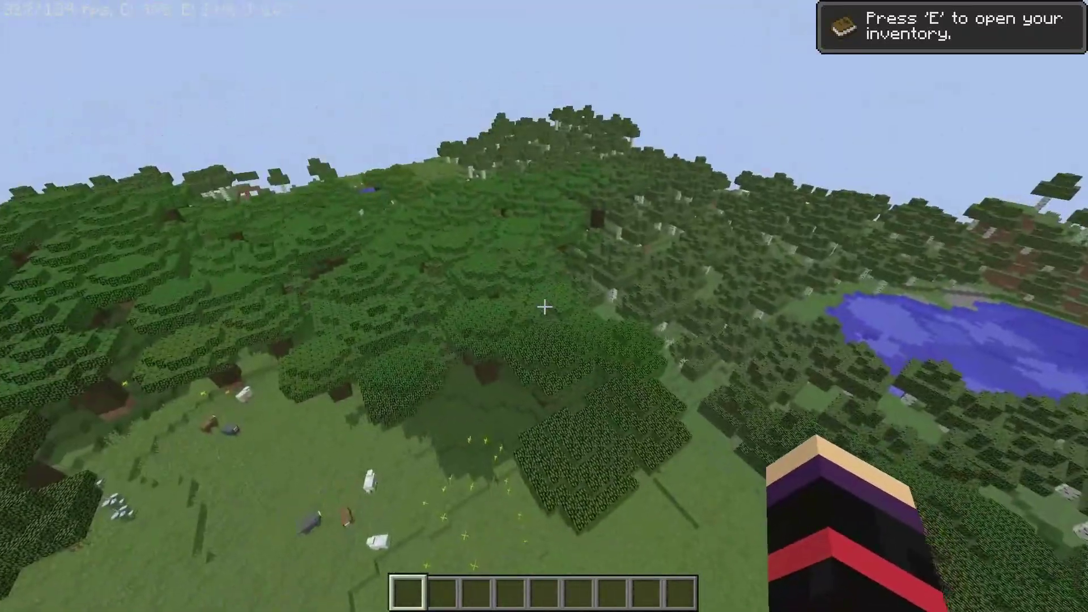
left_click(545, 307)
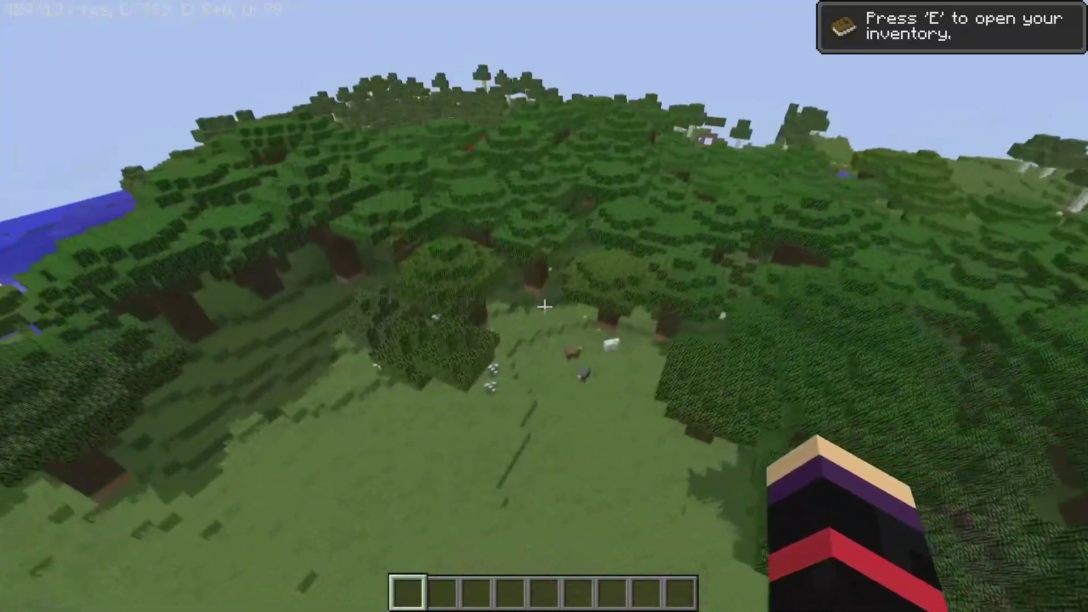
key("shift")
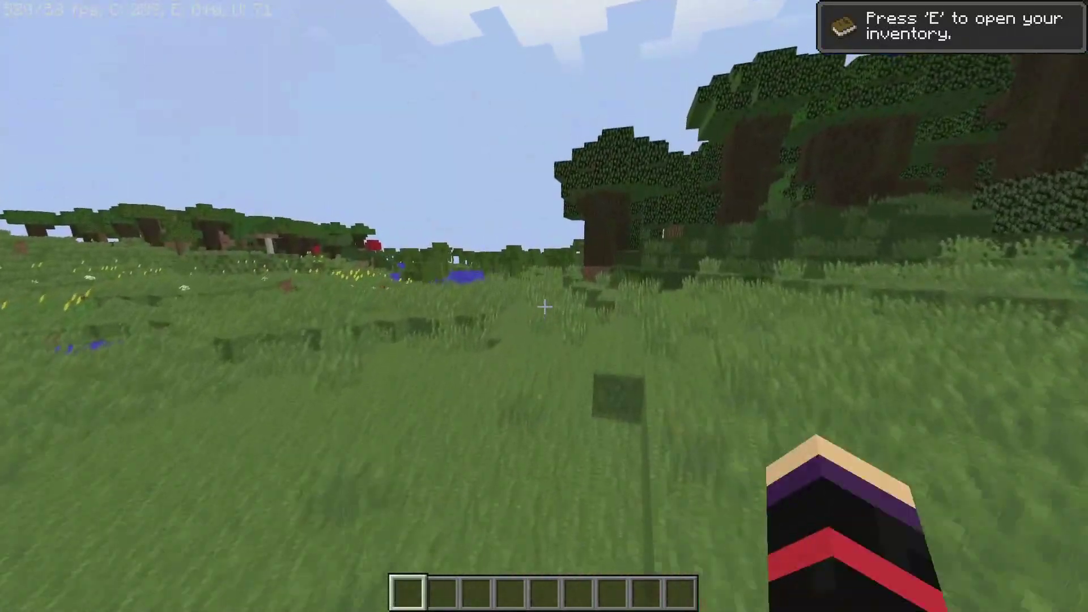
key("w")
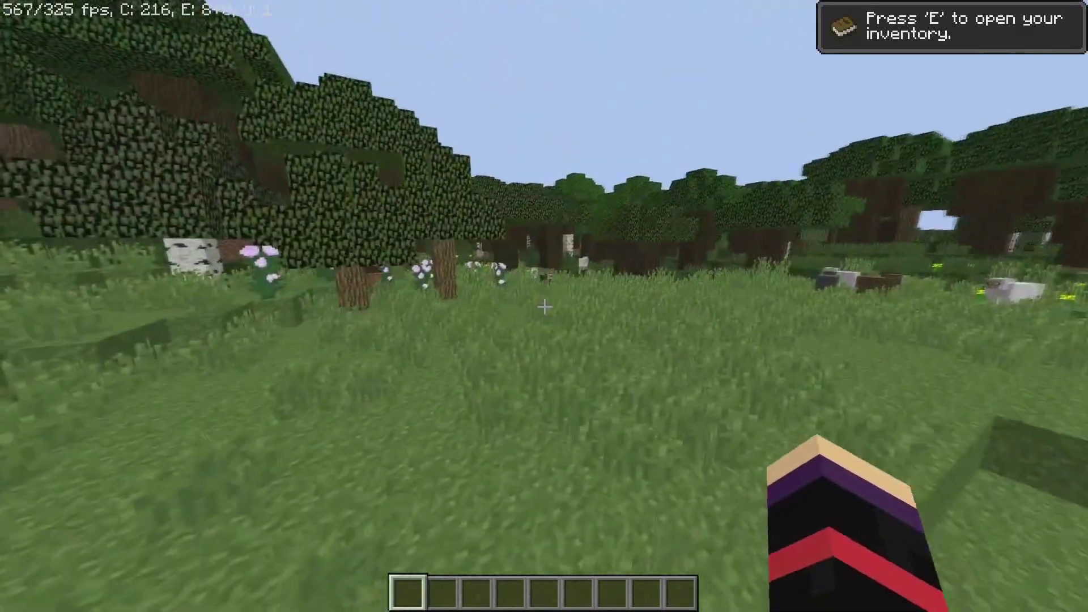
key("w")
left_click(544, 306)
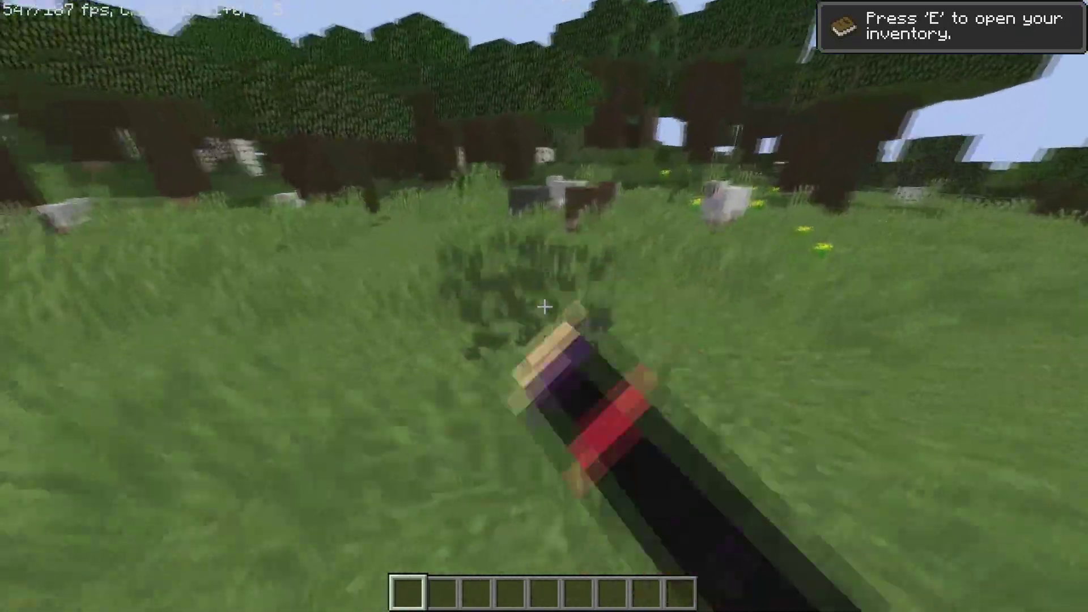
key("w")
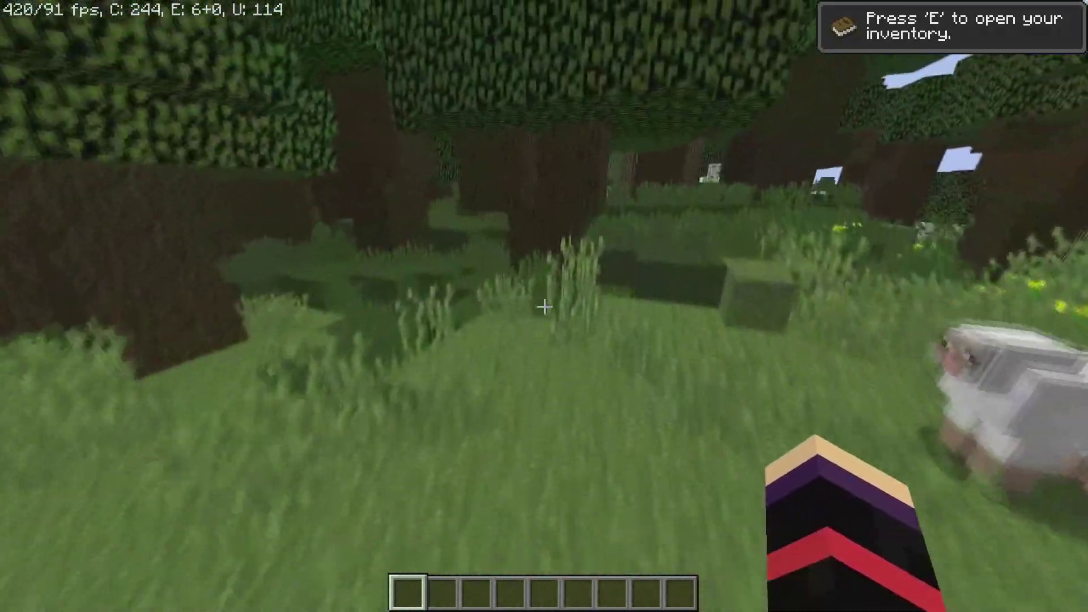
key("w")
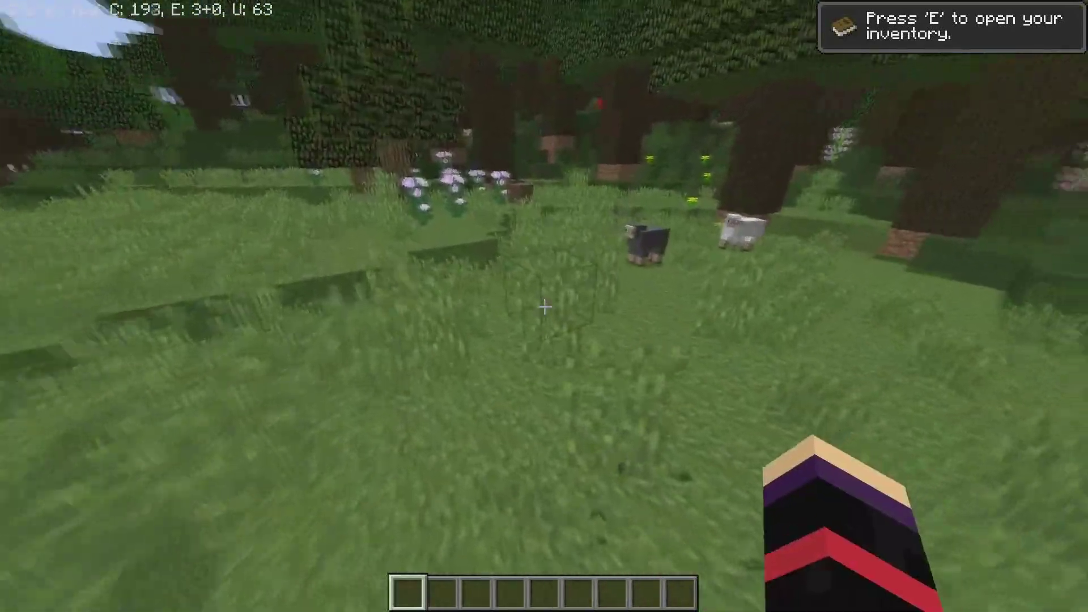
left_click(544, 307)
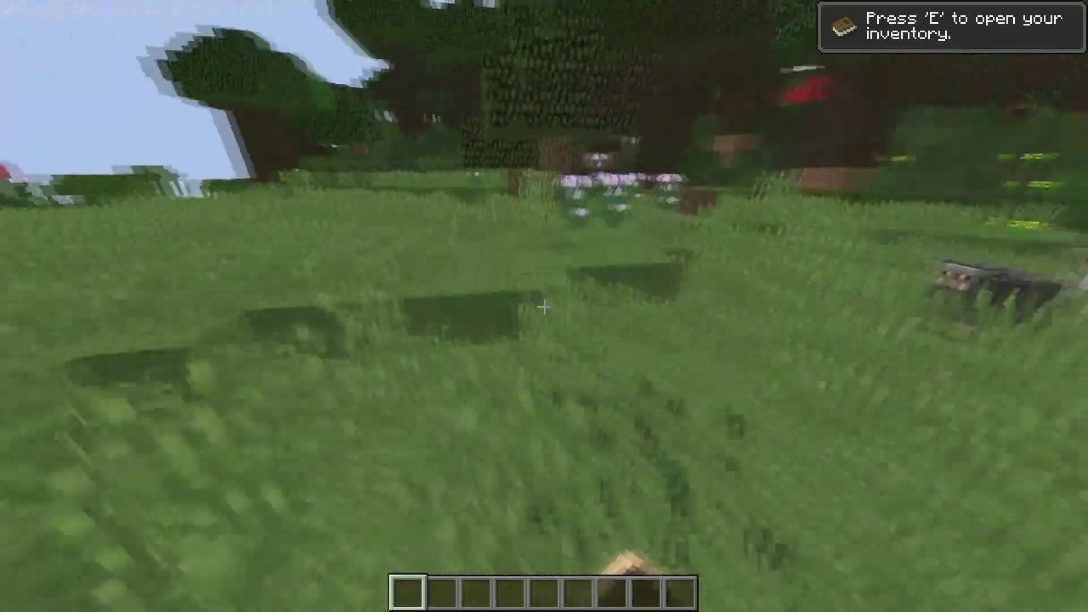
key("w")
Set Render Distance to 2 Tiny in the video settings and return to the game
key("Escape")
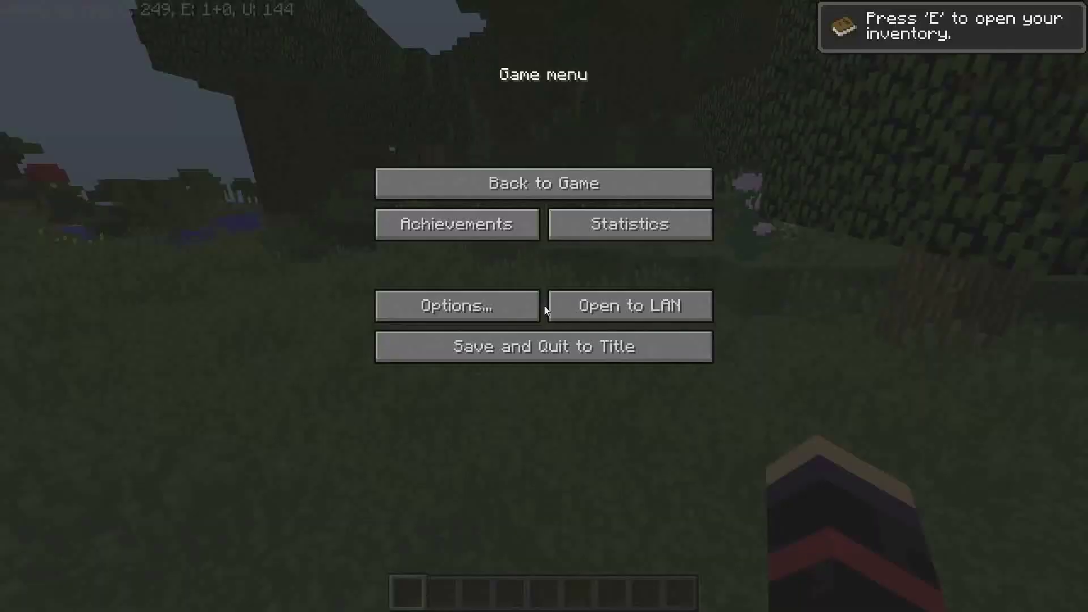
left_click(481, 306)
left_click(481, 271)
left_click(564, 98)
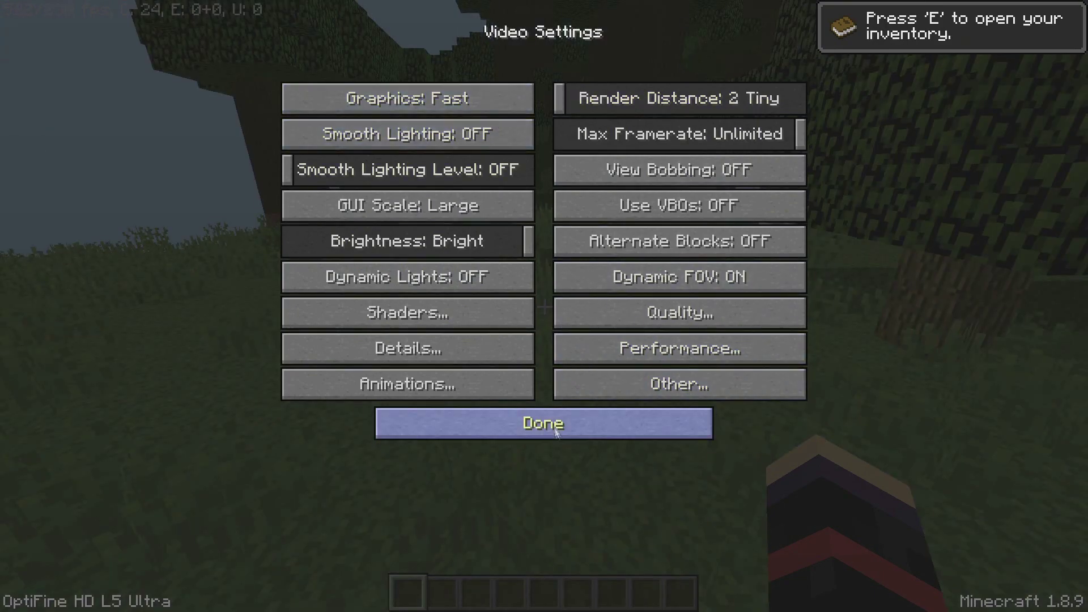
left_click(554, 426)
left_click(554, 426)
key("Escape")
Move around the world and fly above the trees to check the frame rate at the 2-chunk render distance
key("w")
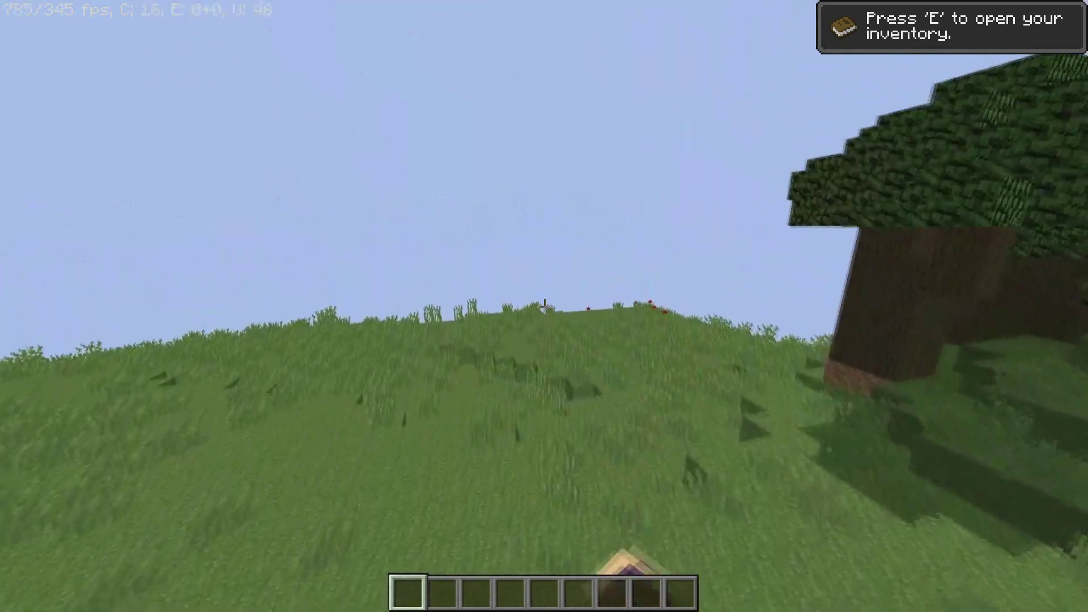
key("w")
left_click(545, 306)
left_click(545, 307)
left_click(544, 306)
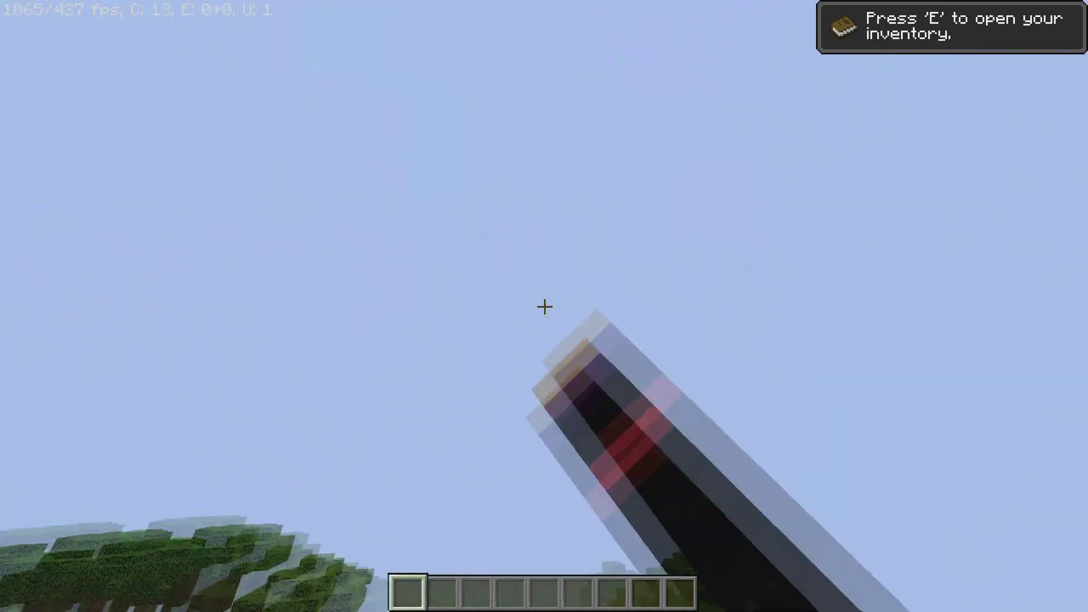
left_click(545, 306)
left_click(545, 307)
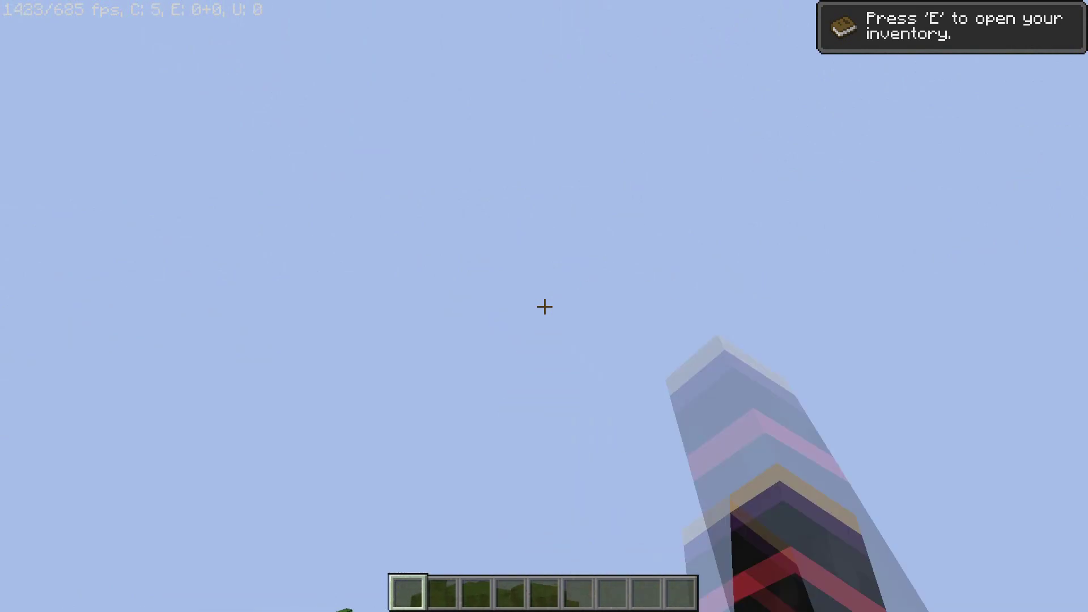
left_click(544, 307)
left_click(544, 307)
key("w")
left_click(544, 306)
left_click(544, 306)
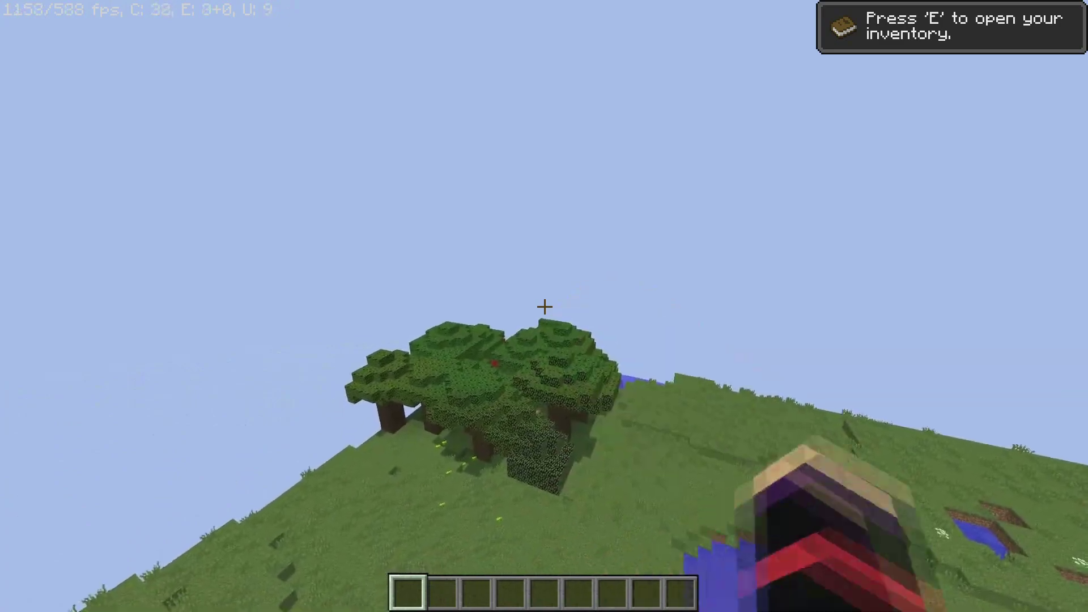
left_click(544, 307)
View the character from the third-person front camera and return to first-person view
key("F5")
key("F5")
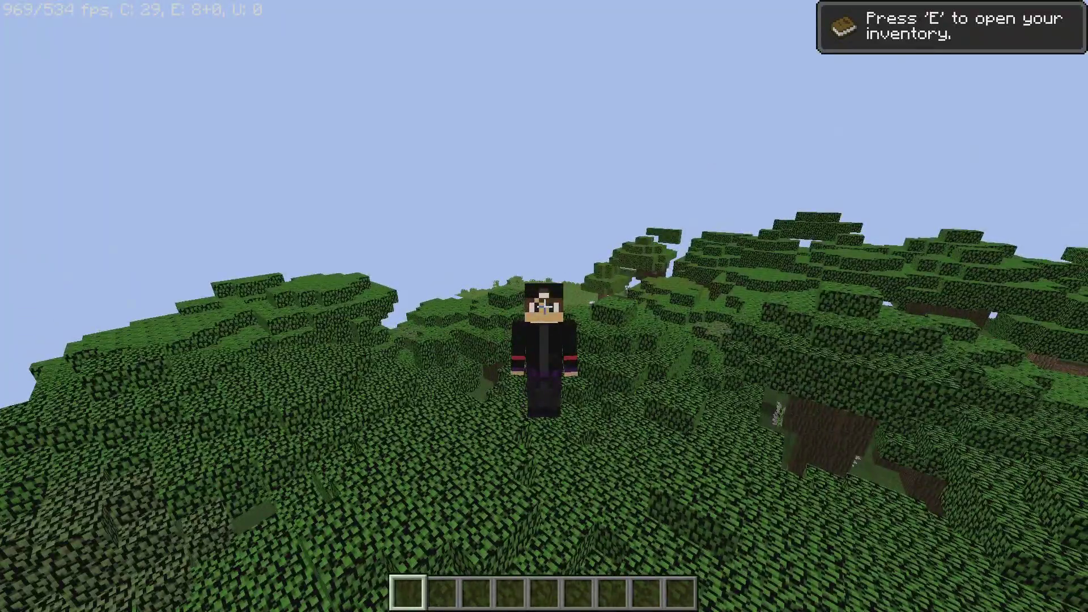
key("F5")
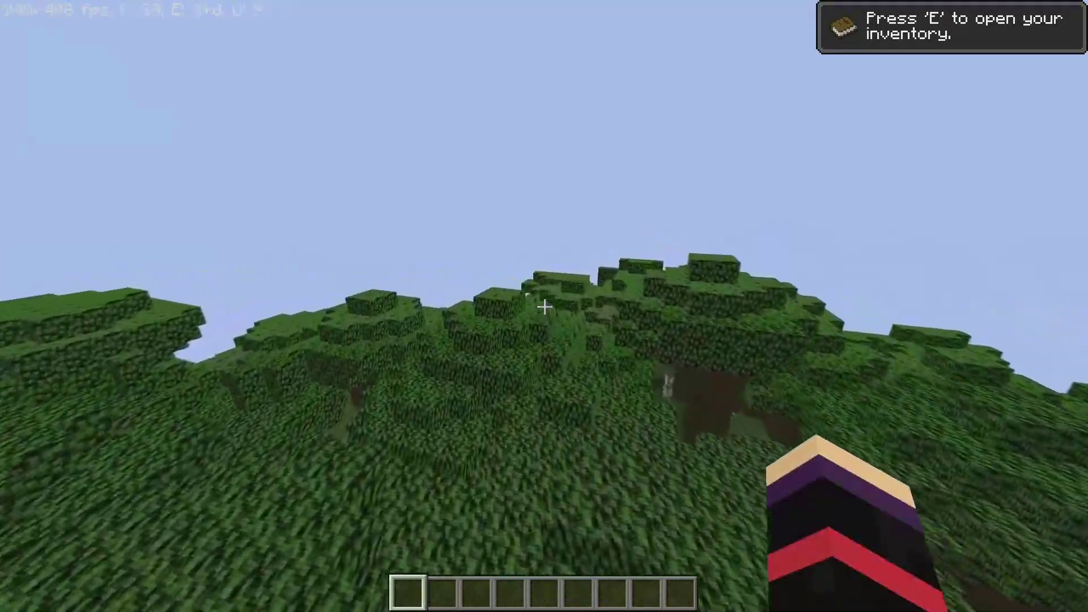
Fly from the treetops out over the open grassland while watching the frame rate
key("w")
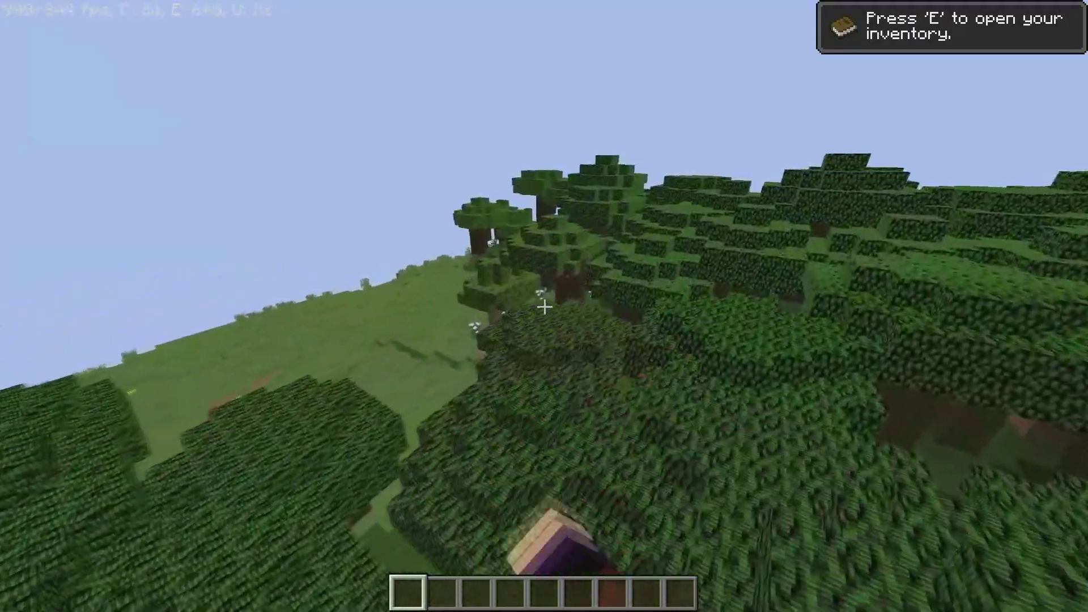
key("w")
left_click(544, 306)
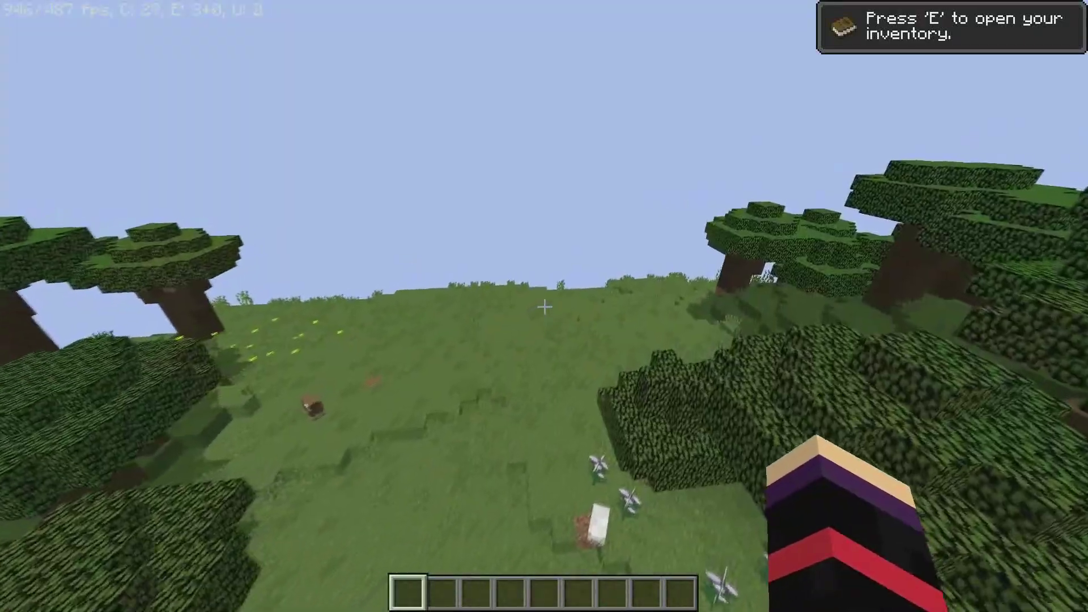
key("w")
left_click(544, 306)
left_click(544, 307)
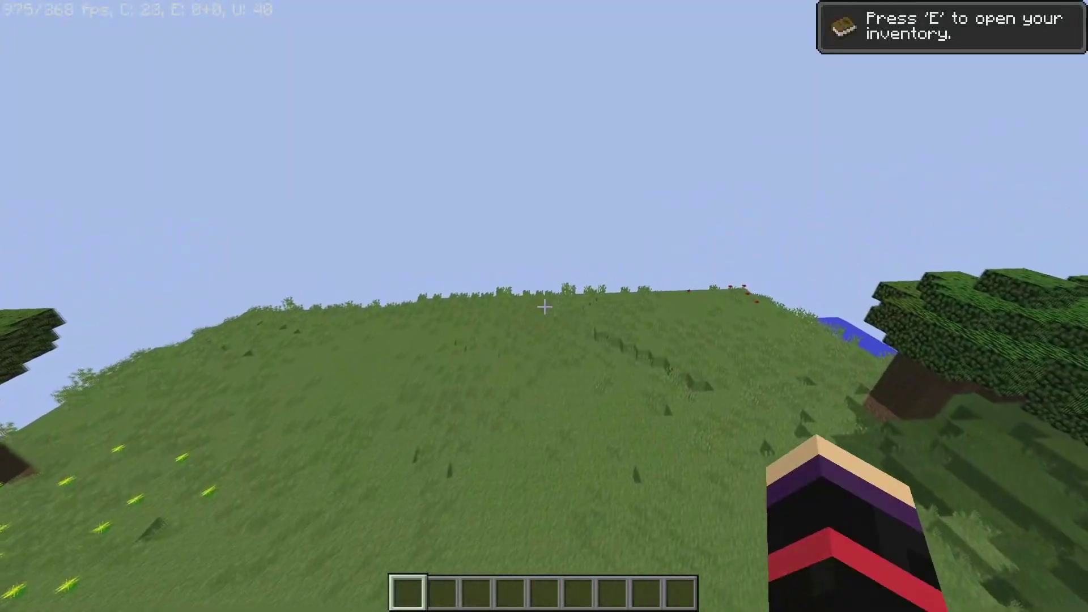